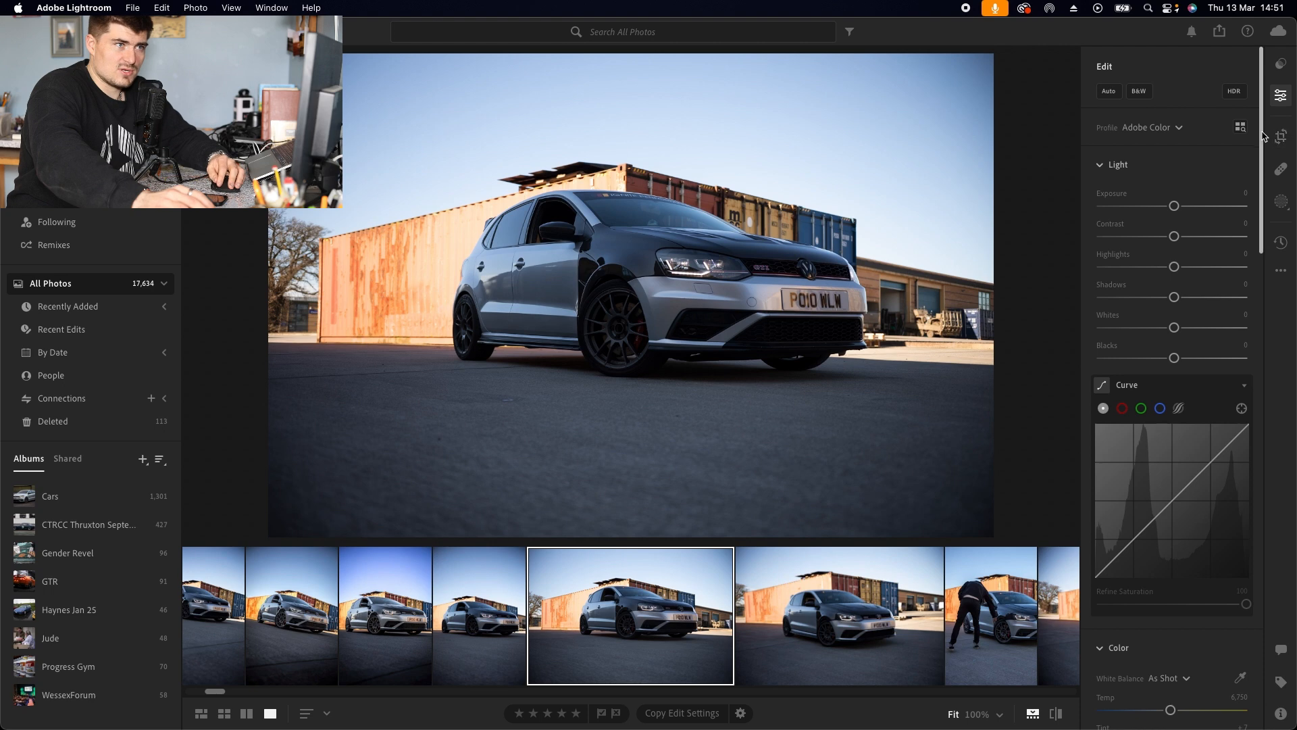
# Step: Turn on Remove Chromatic Aberration and Enable Lens Corrections in the Optics section
pyautogui.moveTo(1263, 119); pyautogui.dragTo(1245, 687)
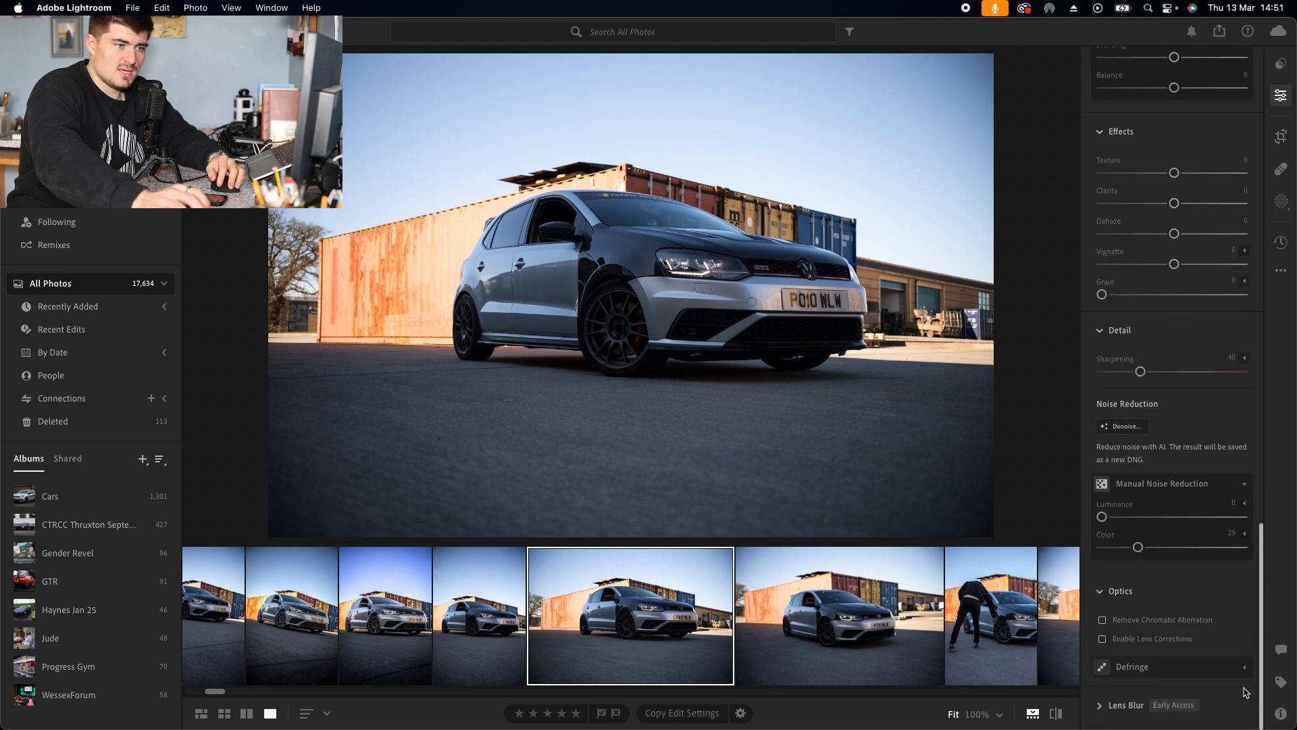
pyautogui.click(1159, 621)
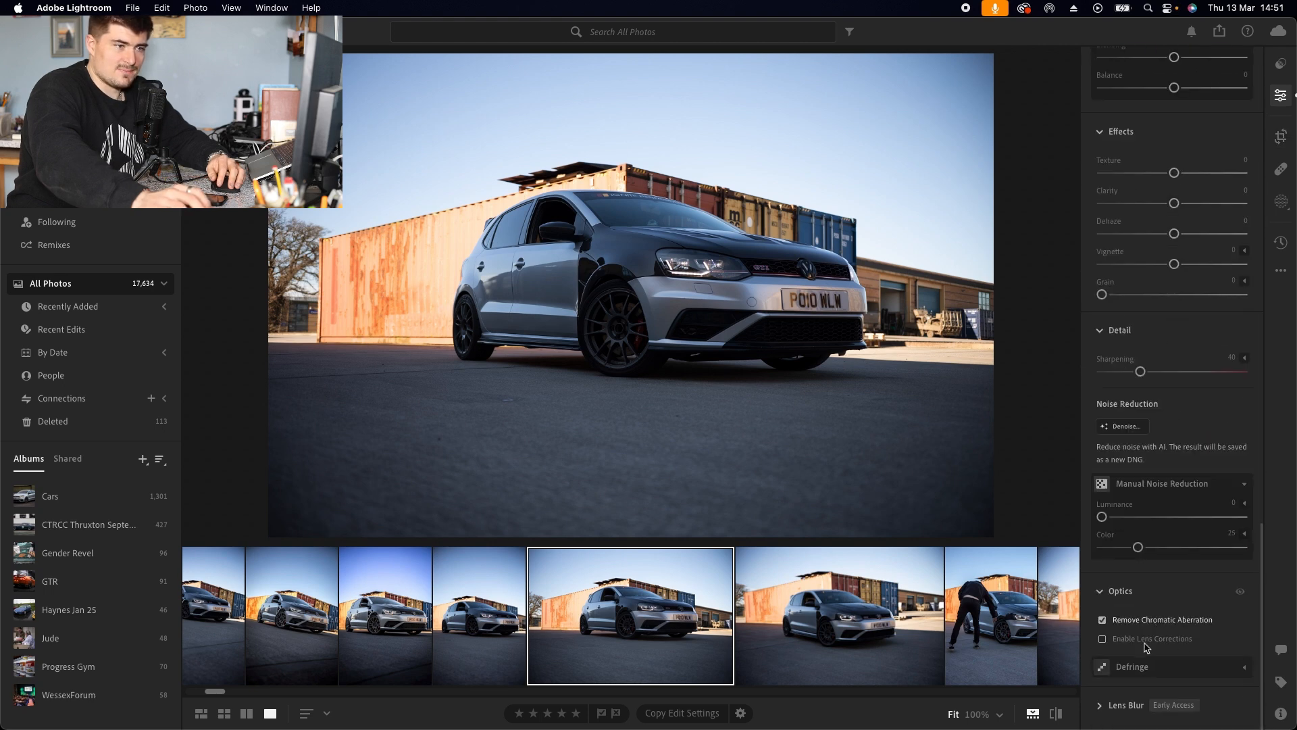
pyautogui.click(1133, 642)
pyautogui.click(1102, 591)
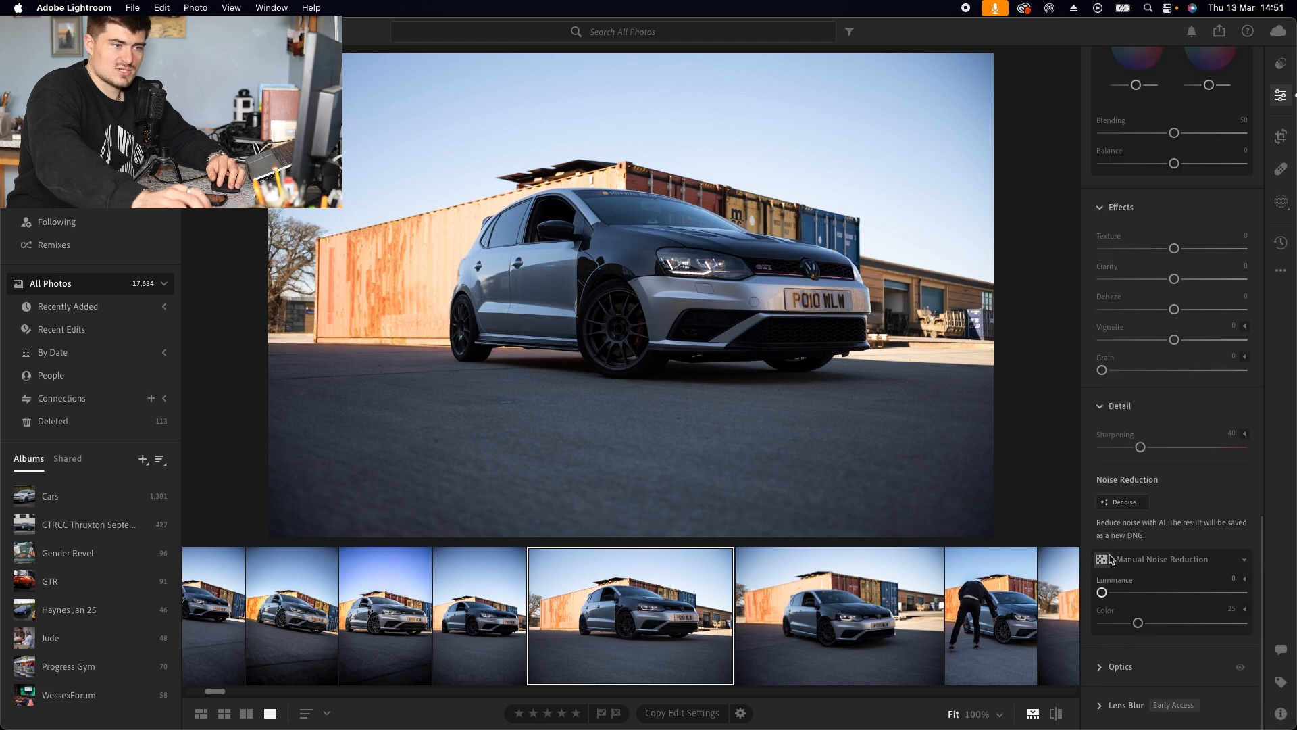
pyautogui.click(1105, 667)
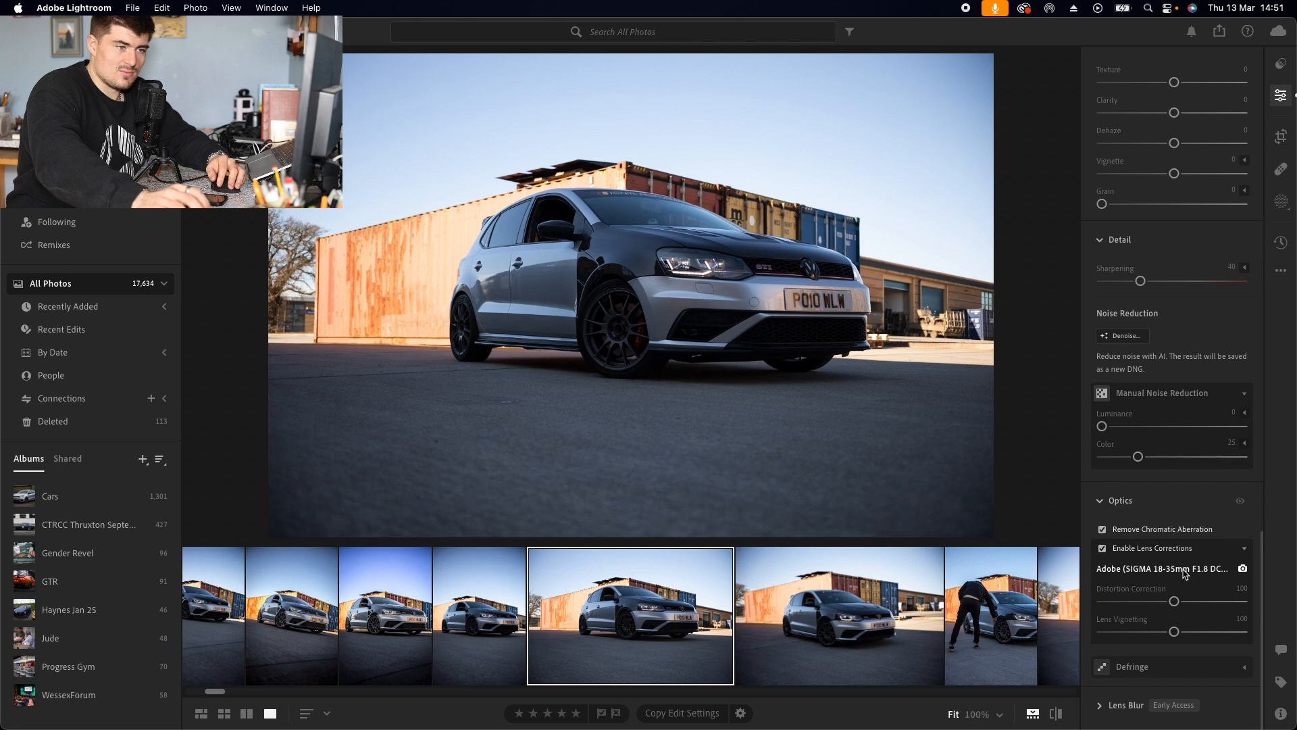
# Step: Set the lens Distortion Correction and Lens Vignetting amounts both to 0
pyautogui.moveTo(1176, 601); pyautogui.dragTo(1248, 597)
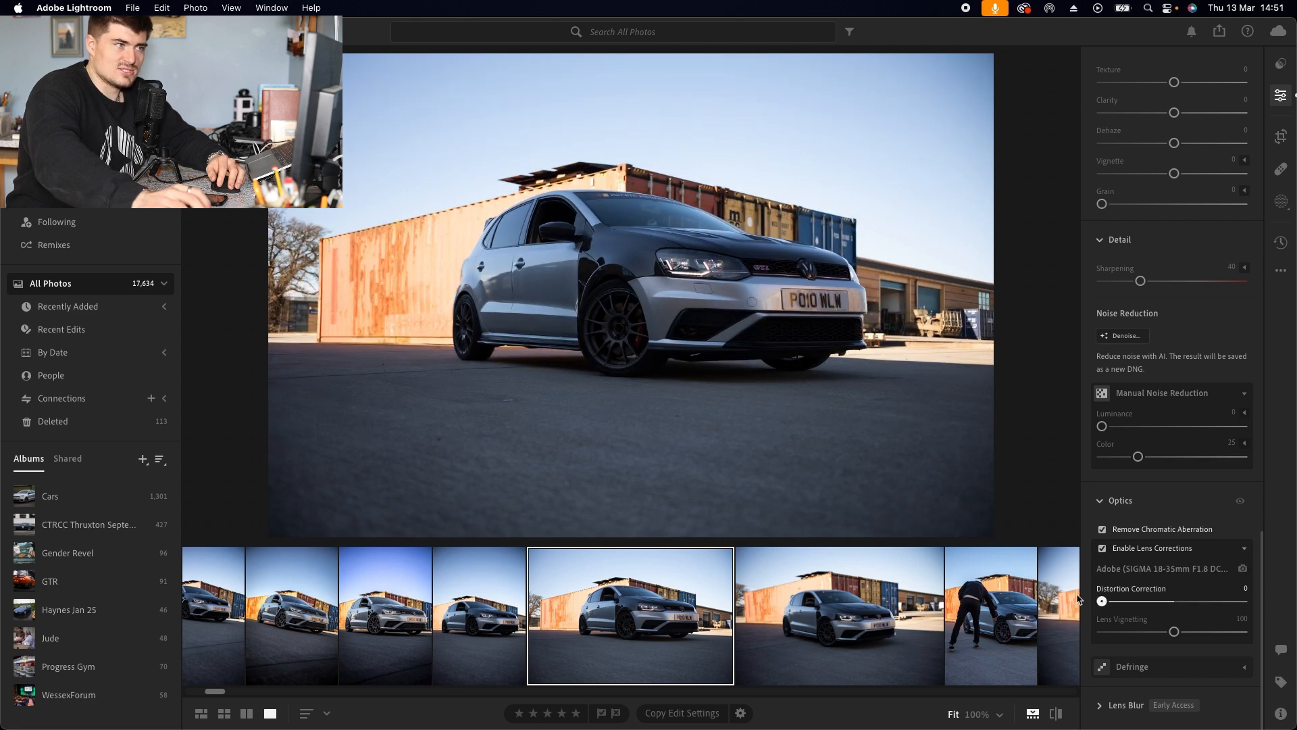
pyautogui.doubleClick(1246, 600)
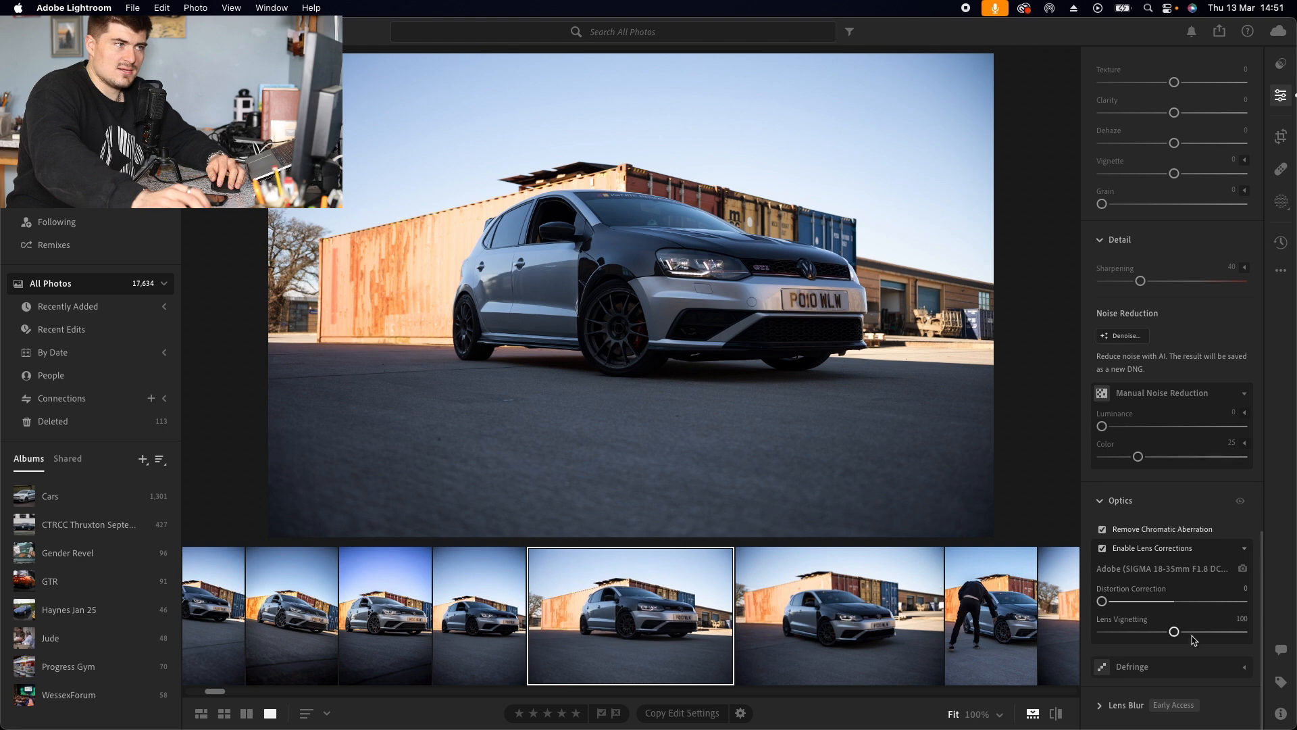
pyautogui.moveTo(1177, 633); pyautogui.dragTo(1089, 629)
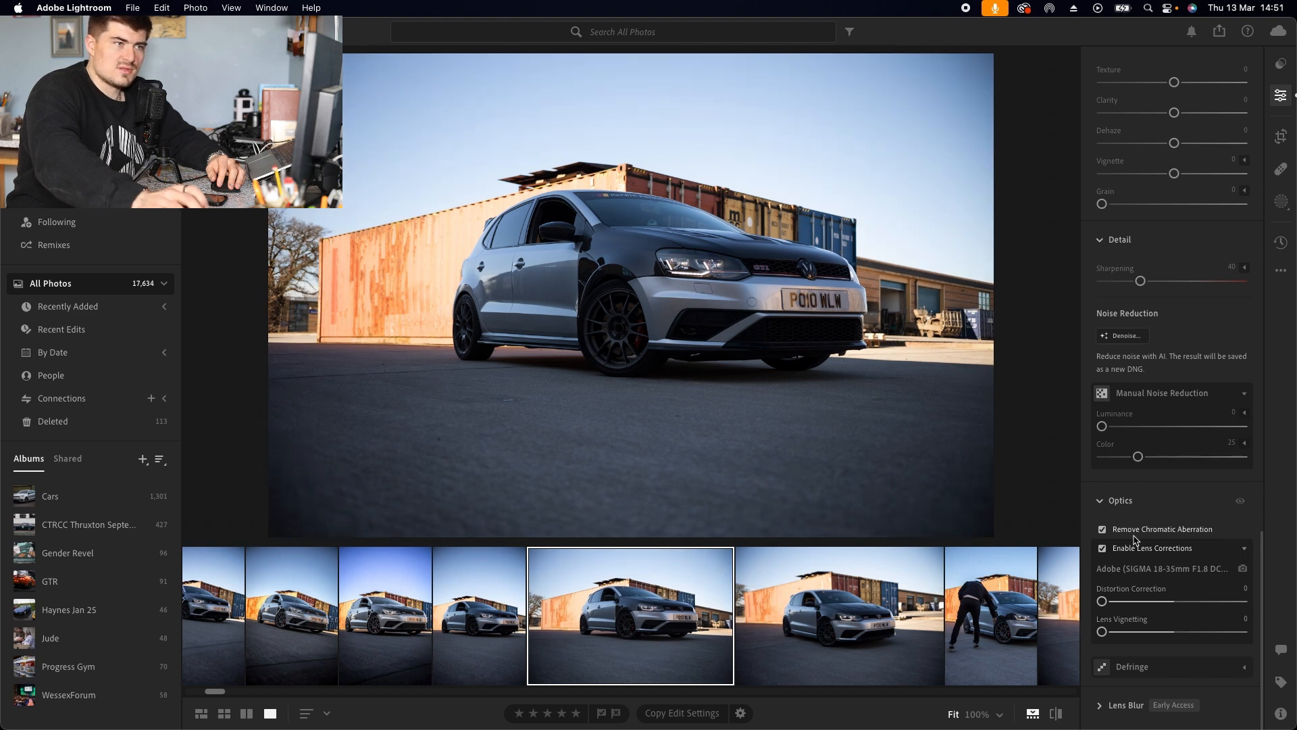
# Step: Open the profile list and select Adobe Color
pyautogui.scroll(2, 1160, 518)
pyautogui.scroll(12, 1160, 518)
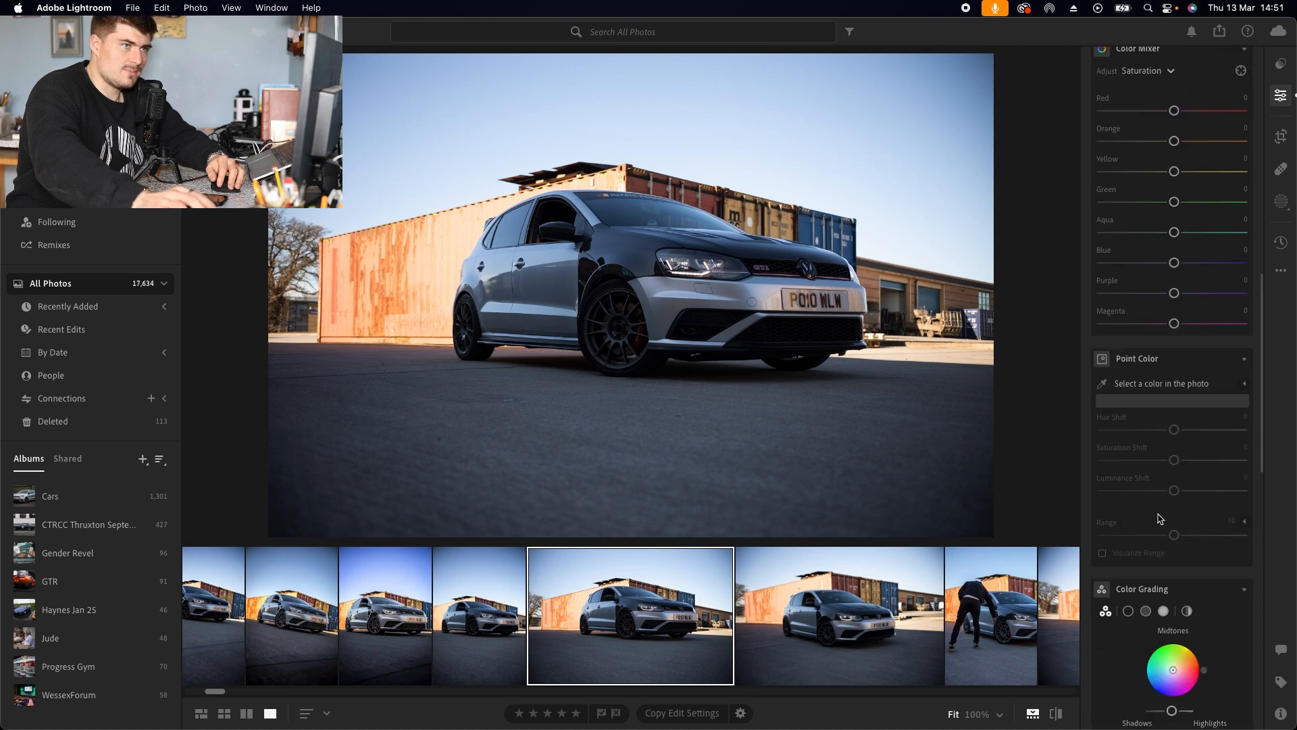
pyautogui.scroll(6, 1160, 519)
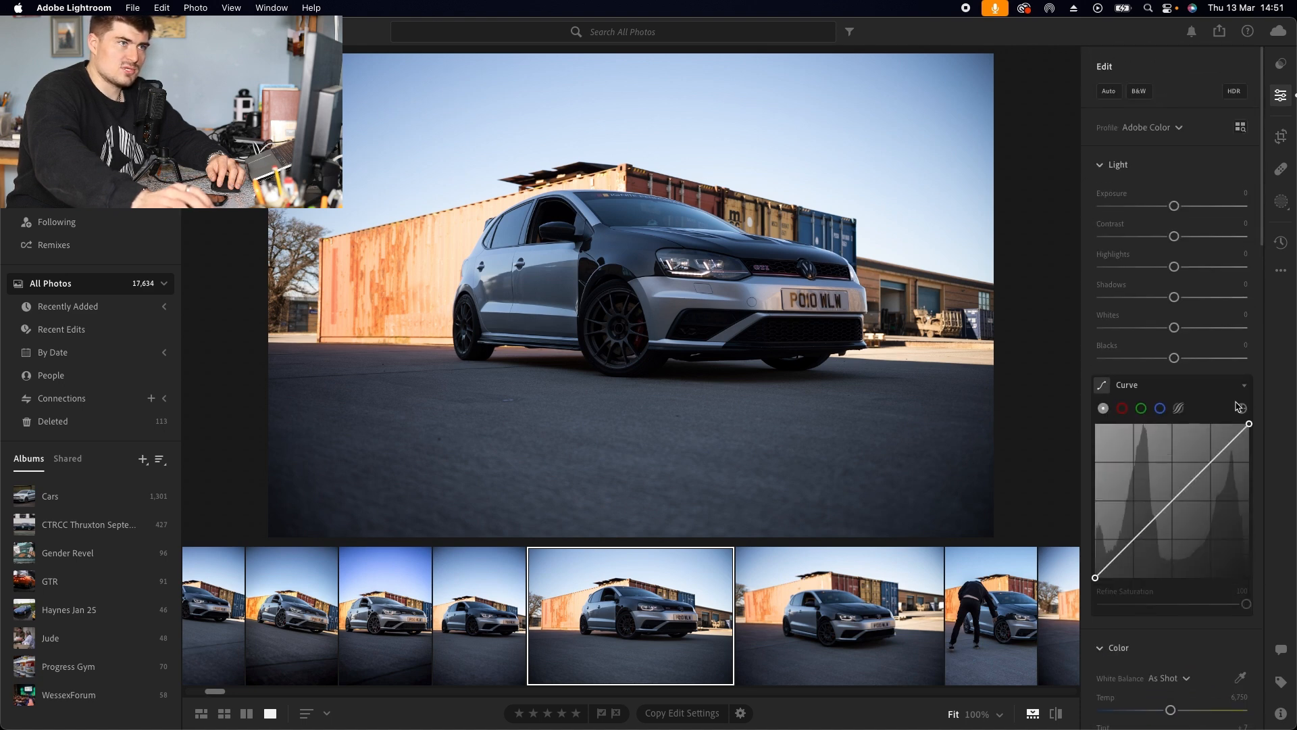
pyautogui.click(1150, 128)
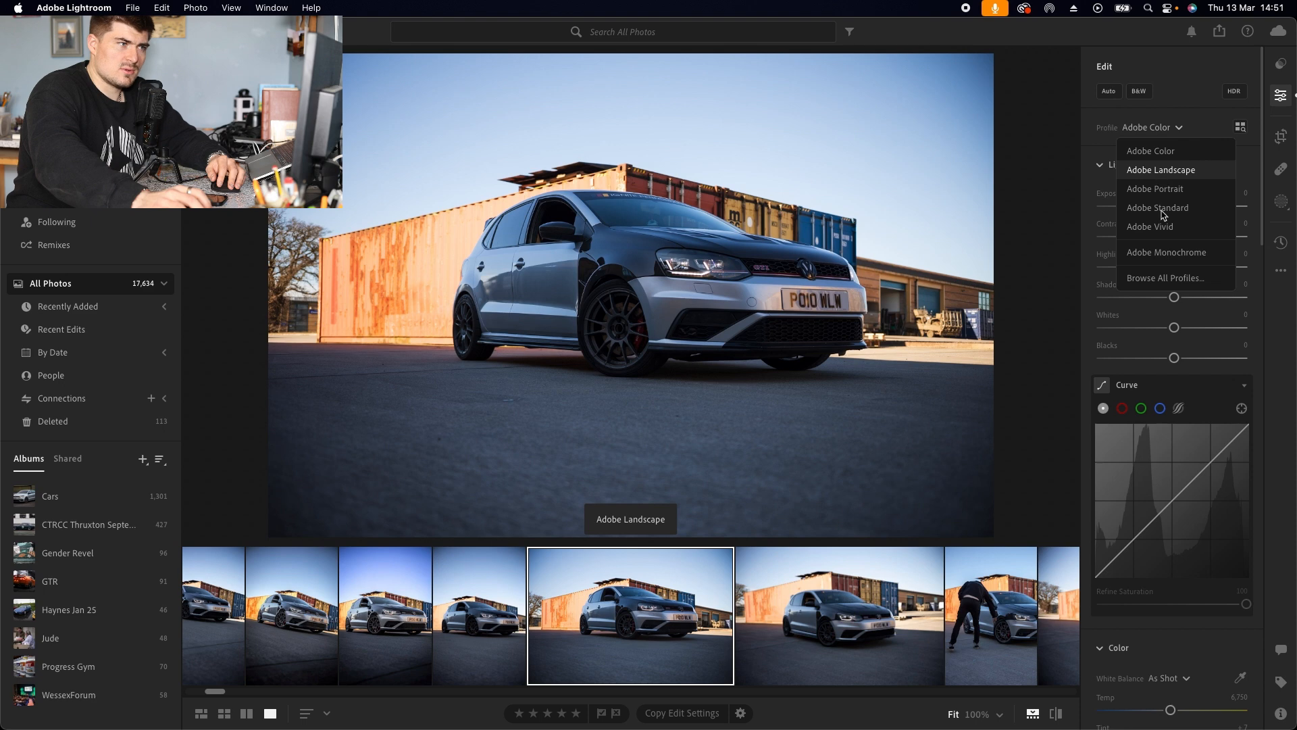
pyautogui.click(1160, 154)
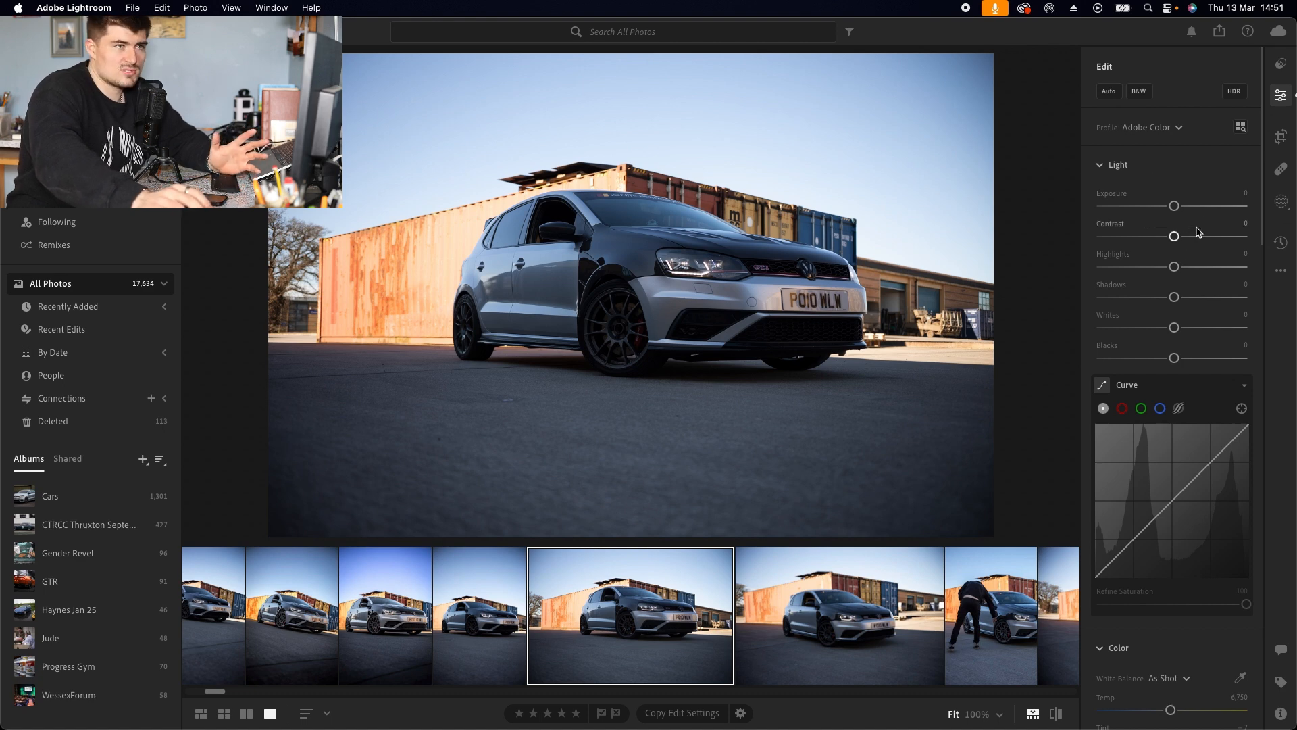
# Step: Crop the photo by pulling in the lower-left corner, right edge and upper-right corner, then return to editing
pyautogui.click(1283, 138)
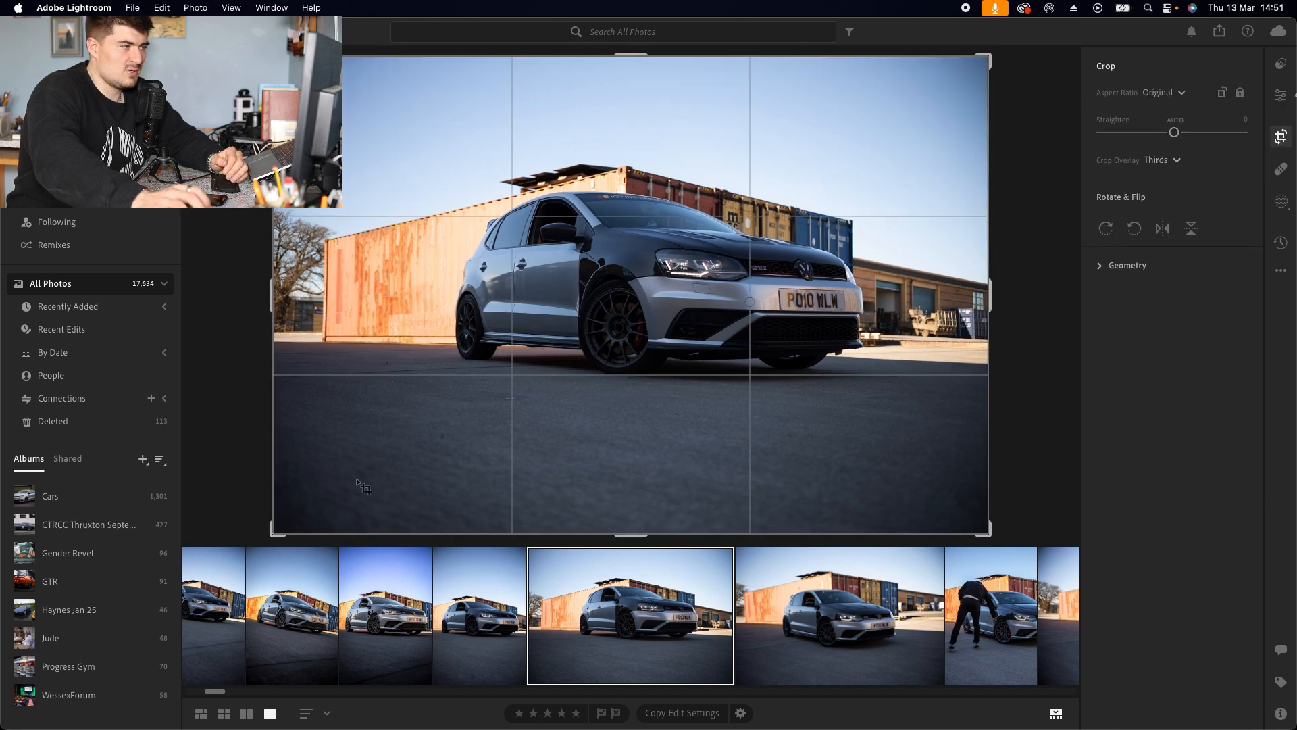
pyautogui.moveTo(269, 538); pyautogui.dragTo(298, 524)
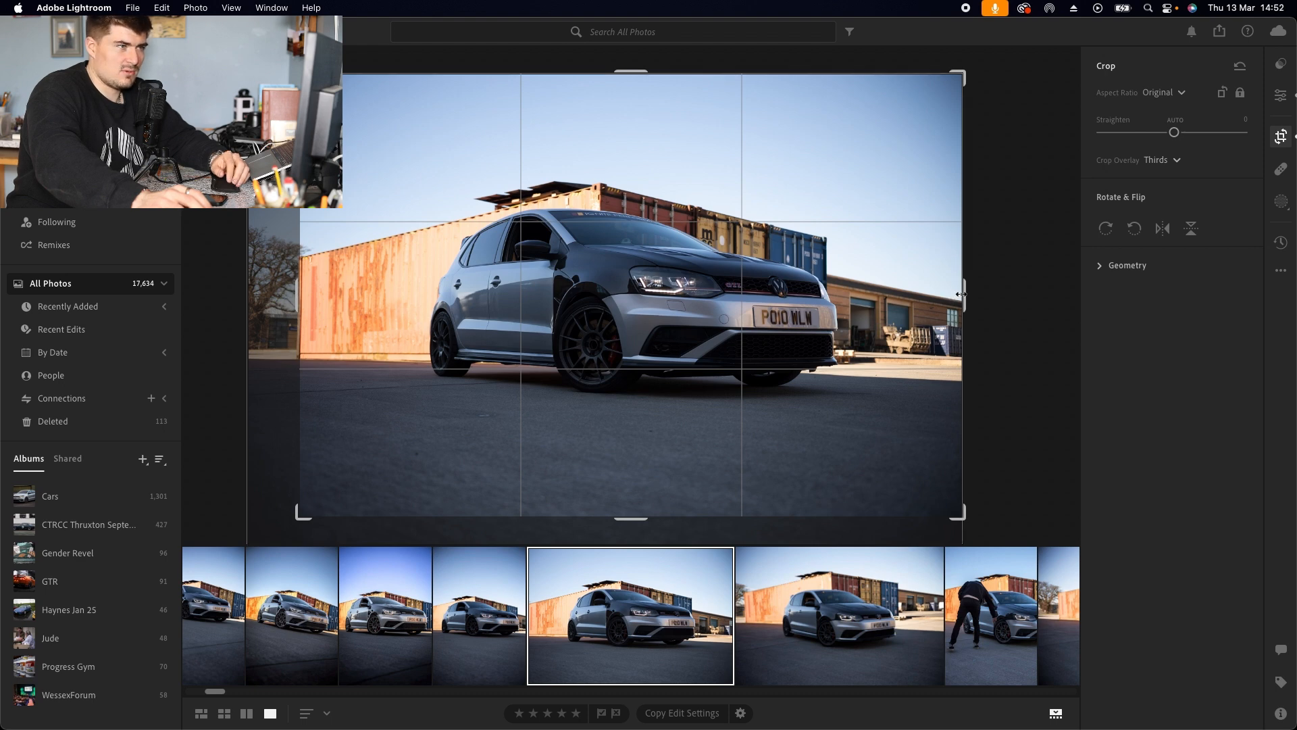
pyautogui.moveTo(960, 294); pyautogui.dragTo(955, 295)
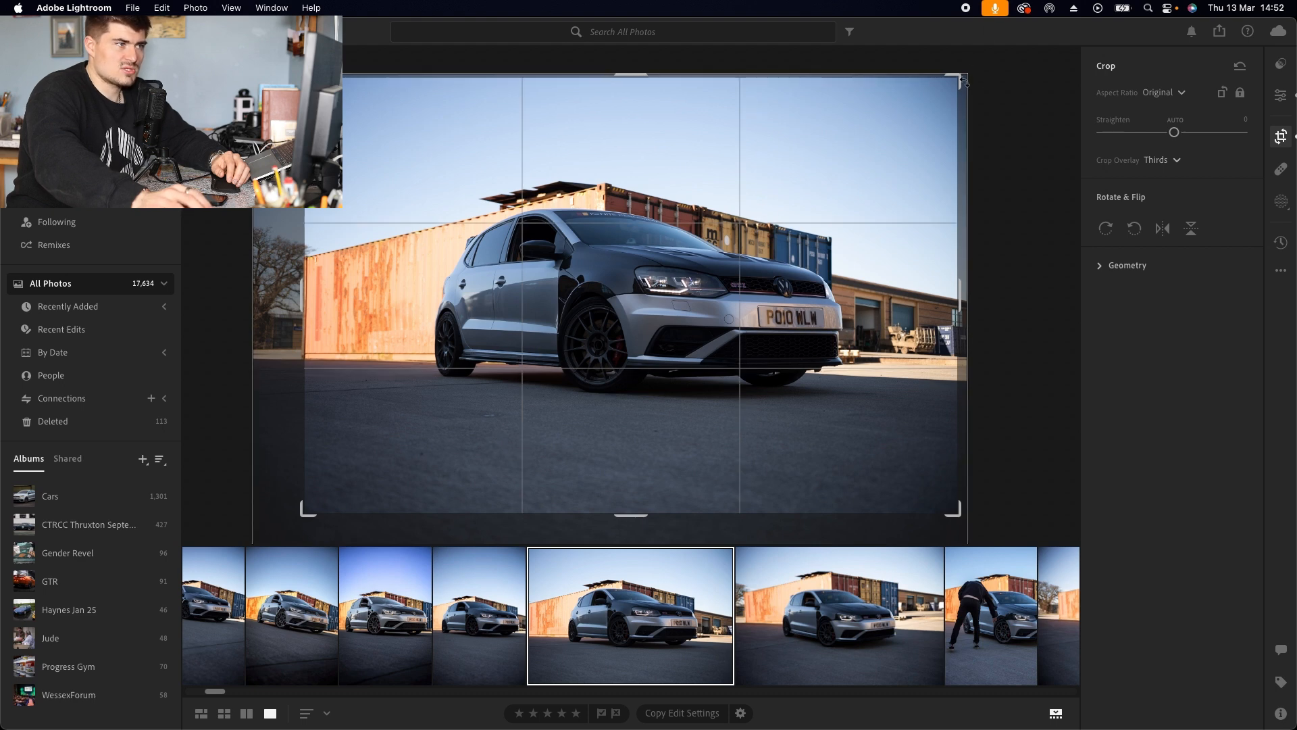
pyautogui.moveTo(966, 79); pyautogui.dragTo(952, 58)
pyautogui.press('e')
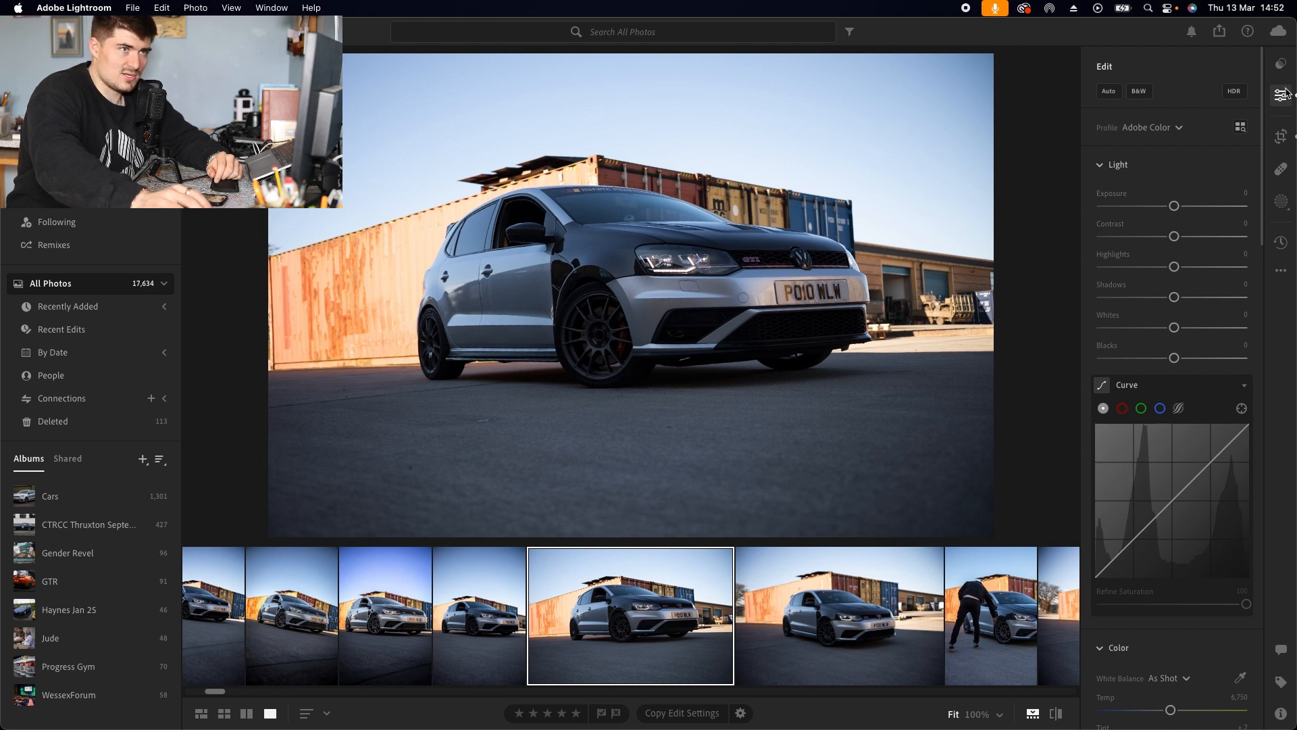
# Step: Set Light to Exposure +0.26, Contrast +18, Highlights -60, Shadows +18, Whites -25 and Blacks +8
pyautogui.moveTo(1178, 211); pyautogui.dragTo(1130, 267)
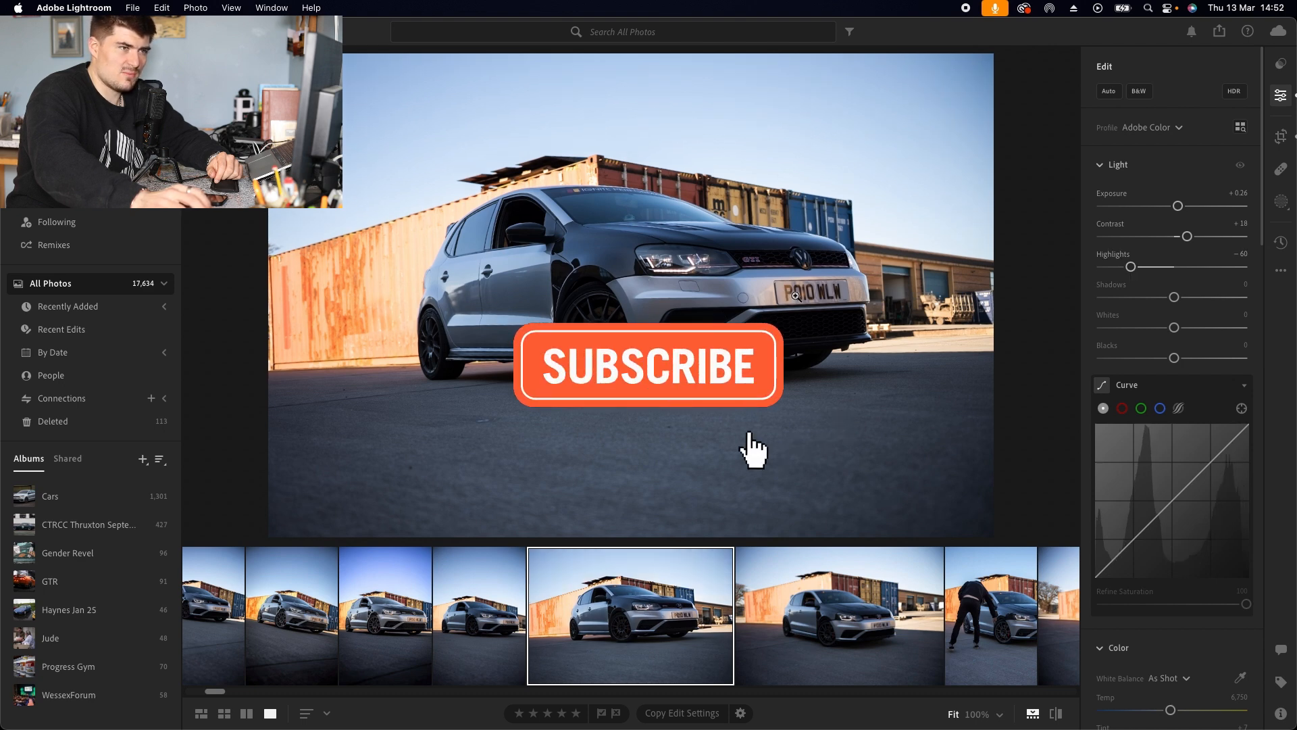
pyautogui.moveTo(1174, 298); pyautogui.dragTo(1181, 360)
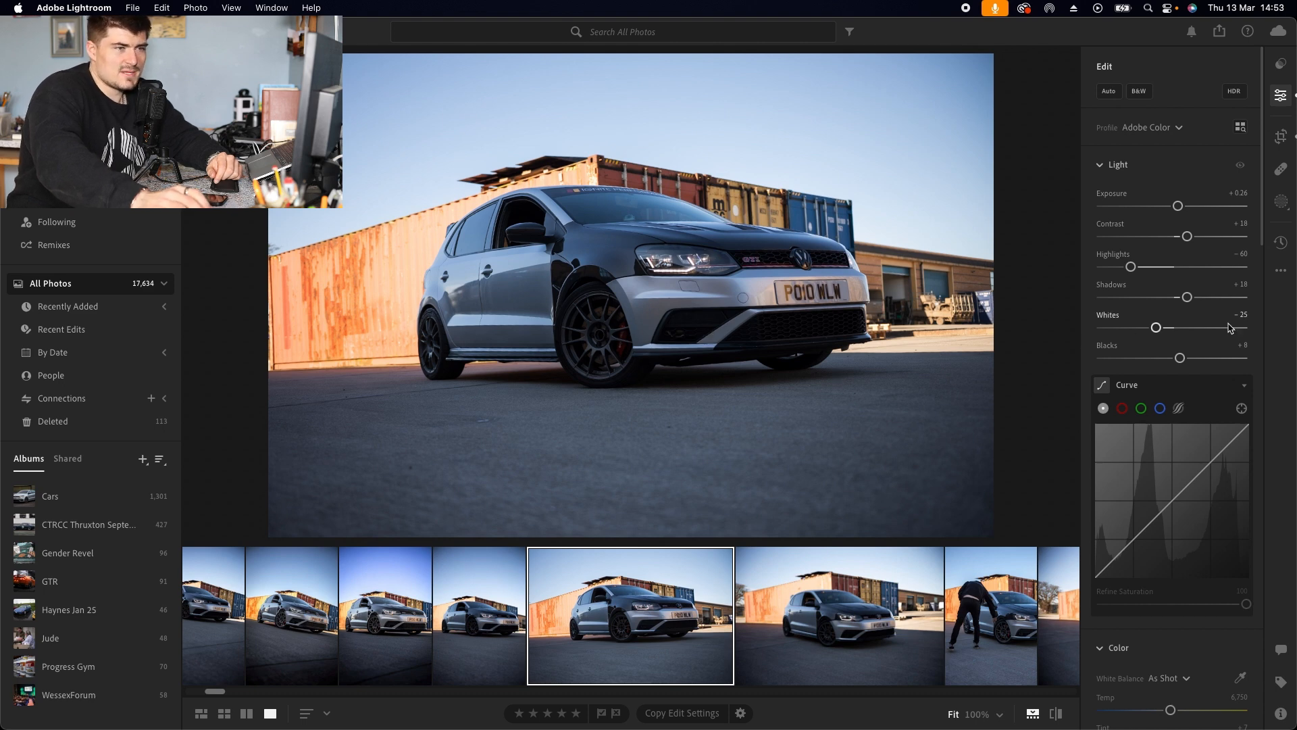
# Step: Set the White Balance preset to Shade
pyautogui.scroll(-2, 1144, 306)
pyautogui.scroll(-6, 1144, 306)
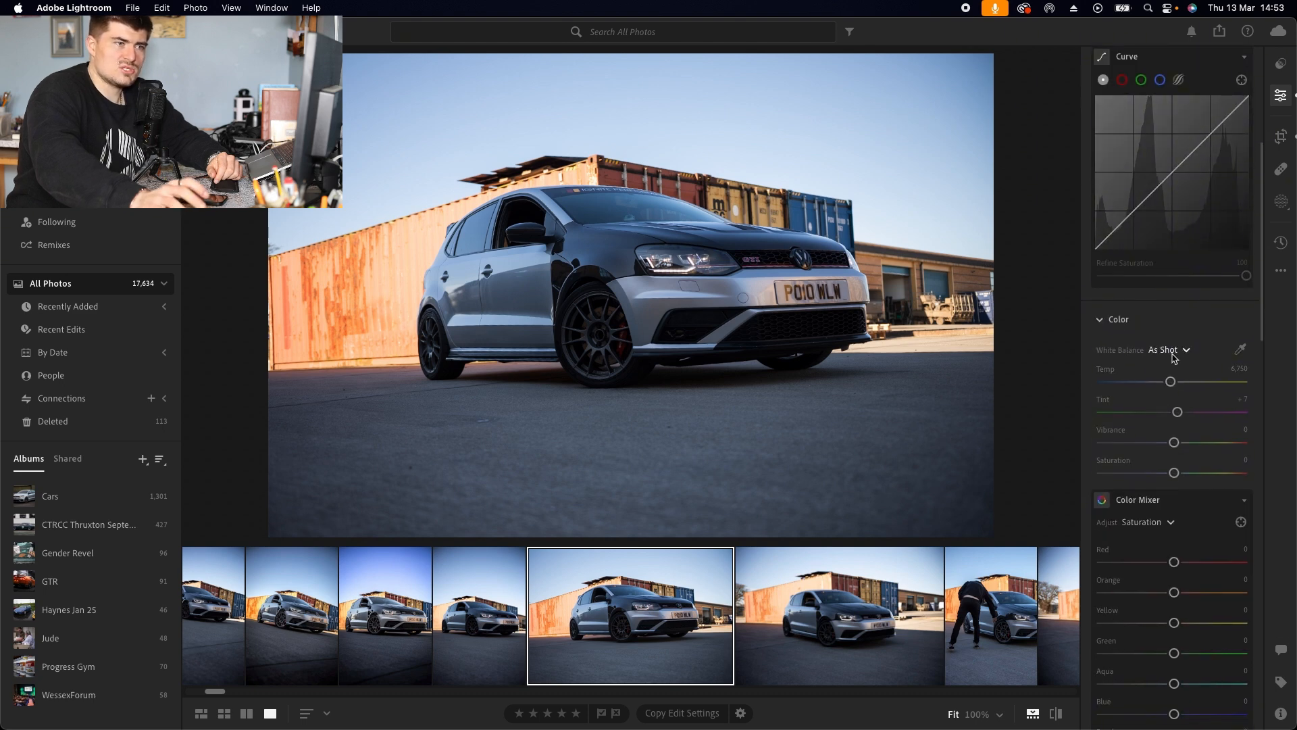
pyautogui.click(1174, 357)
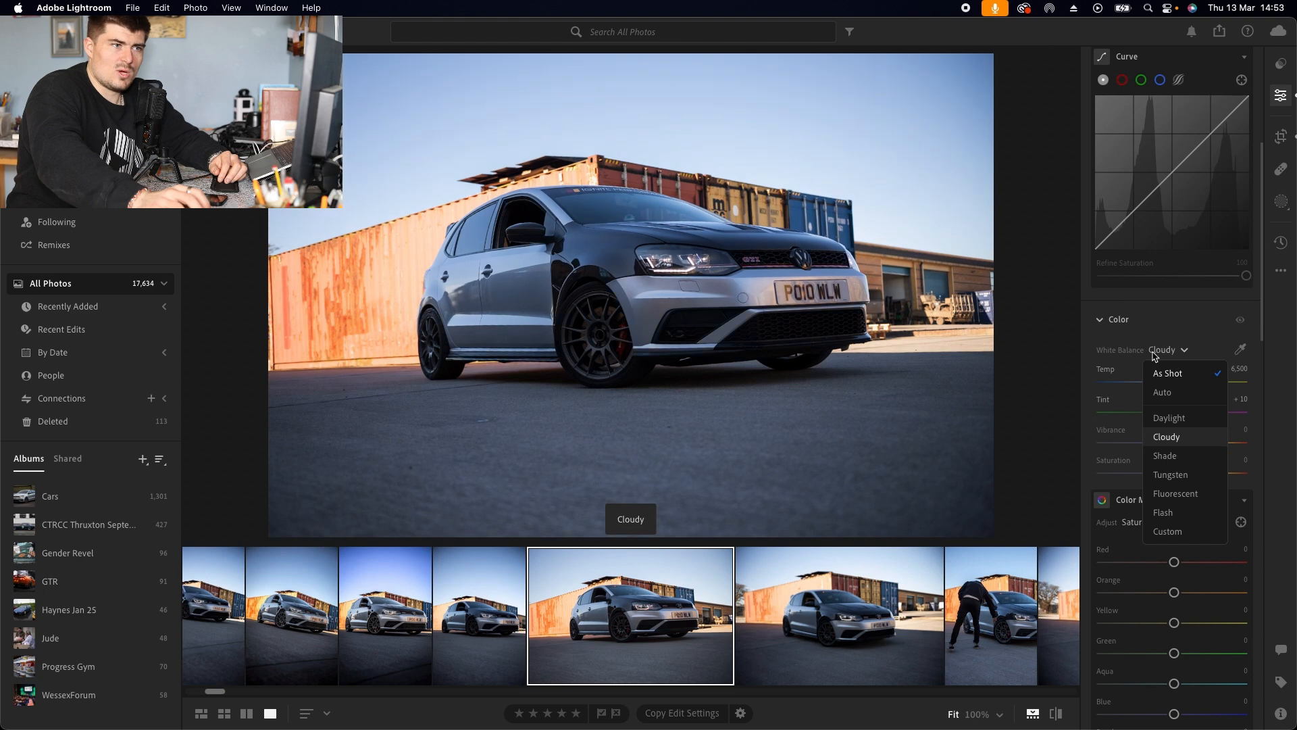
pyautogui.click(1179, 370)
pyautogui.click(1180, 353)
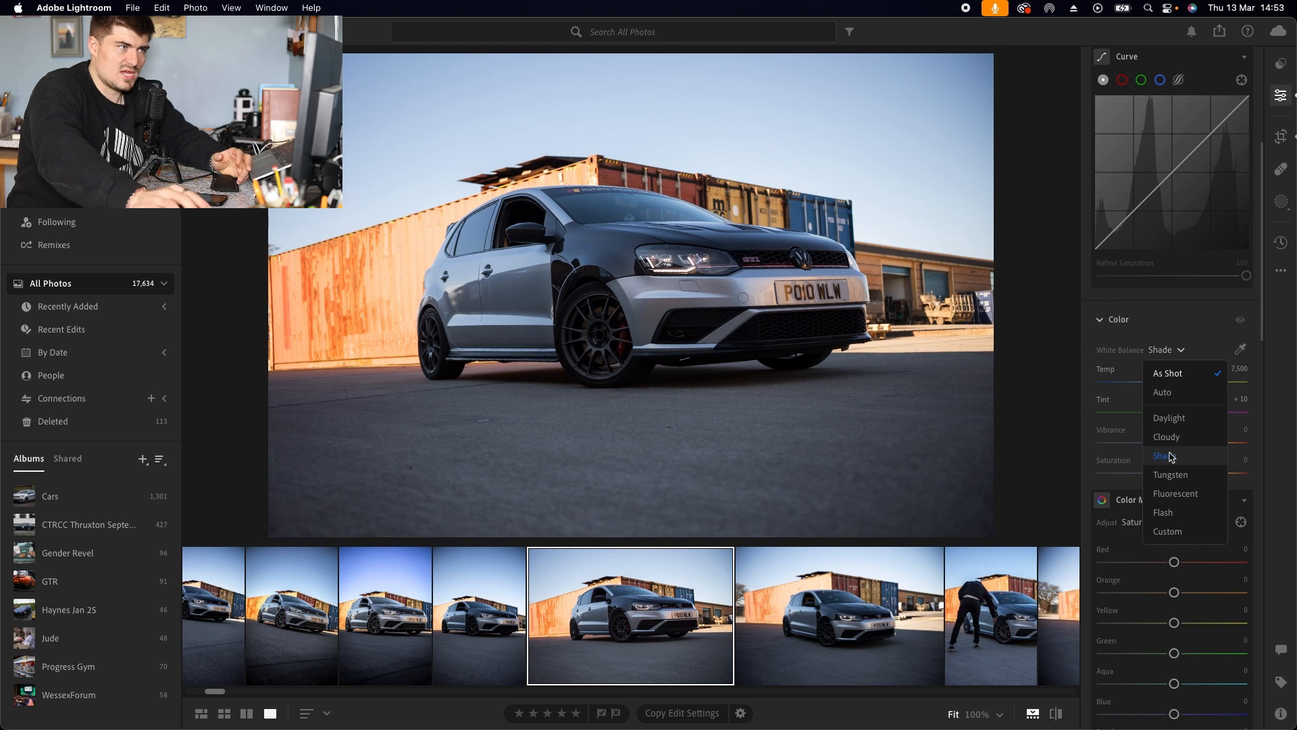
pyautogui.click(1171, 456)
# Step: Lower the overall Saturation to -27
pyautogui.scroll(-1, 1150, 433)
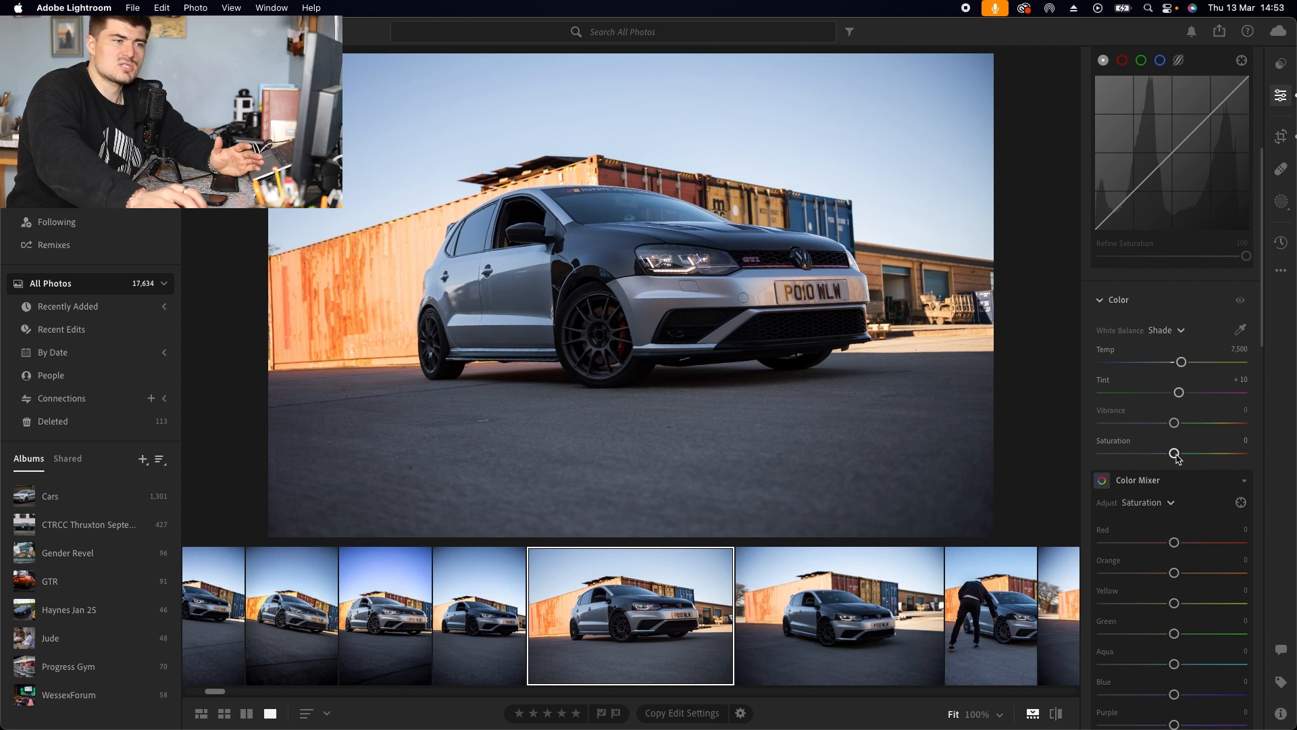
pyautogui.moveTo(1176, 457); pyautogui.dragTo(1170, 460)
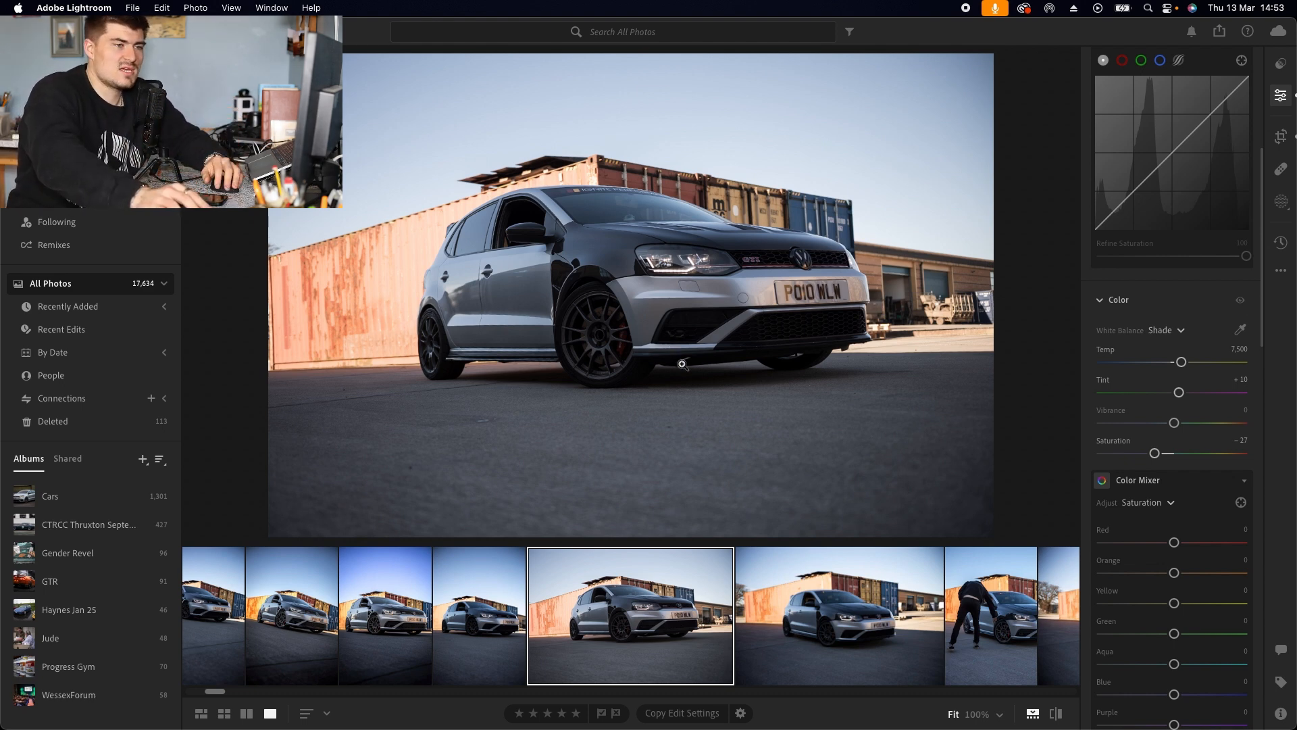
# Step: In the Color Mixer's Saturation mode, raise the Red saturation to +68
pyautogui.scroll(-4, 1126, 496)
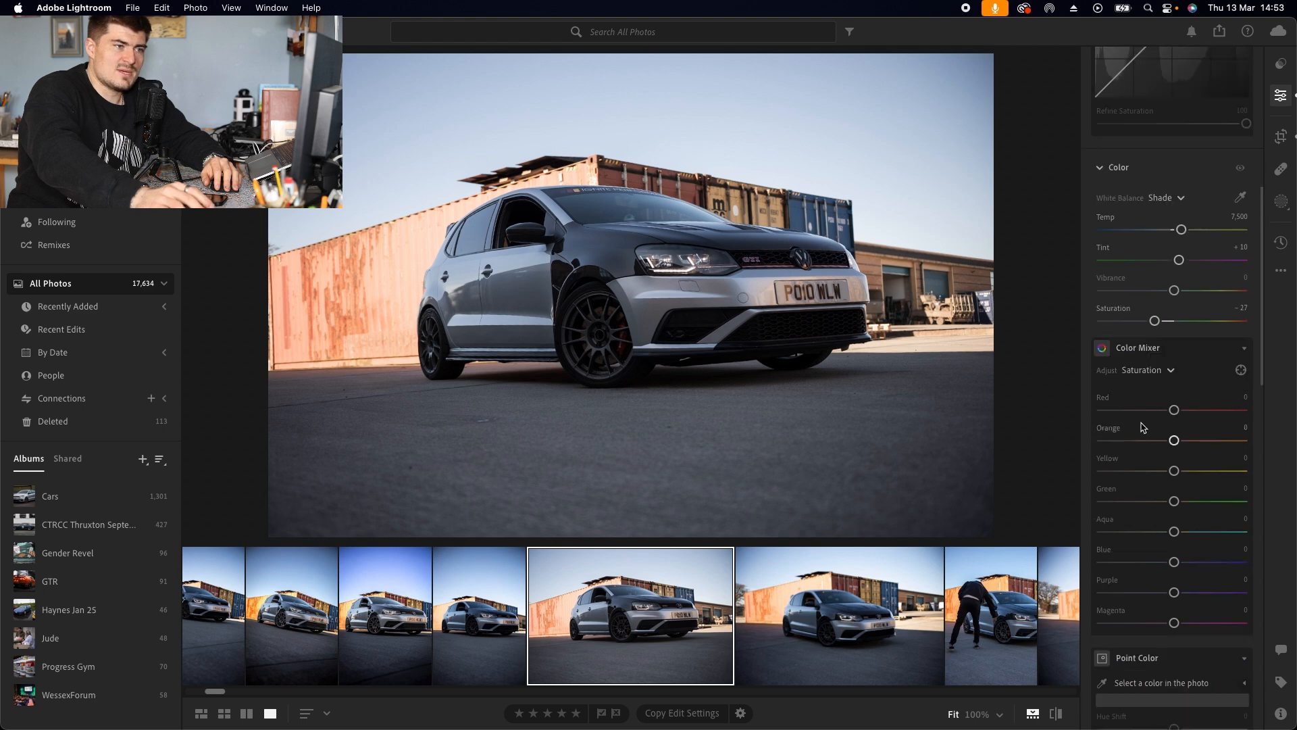
pyautogui.click(1140, 370)
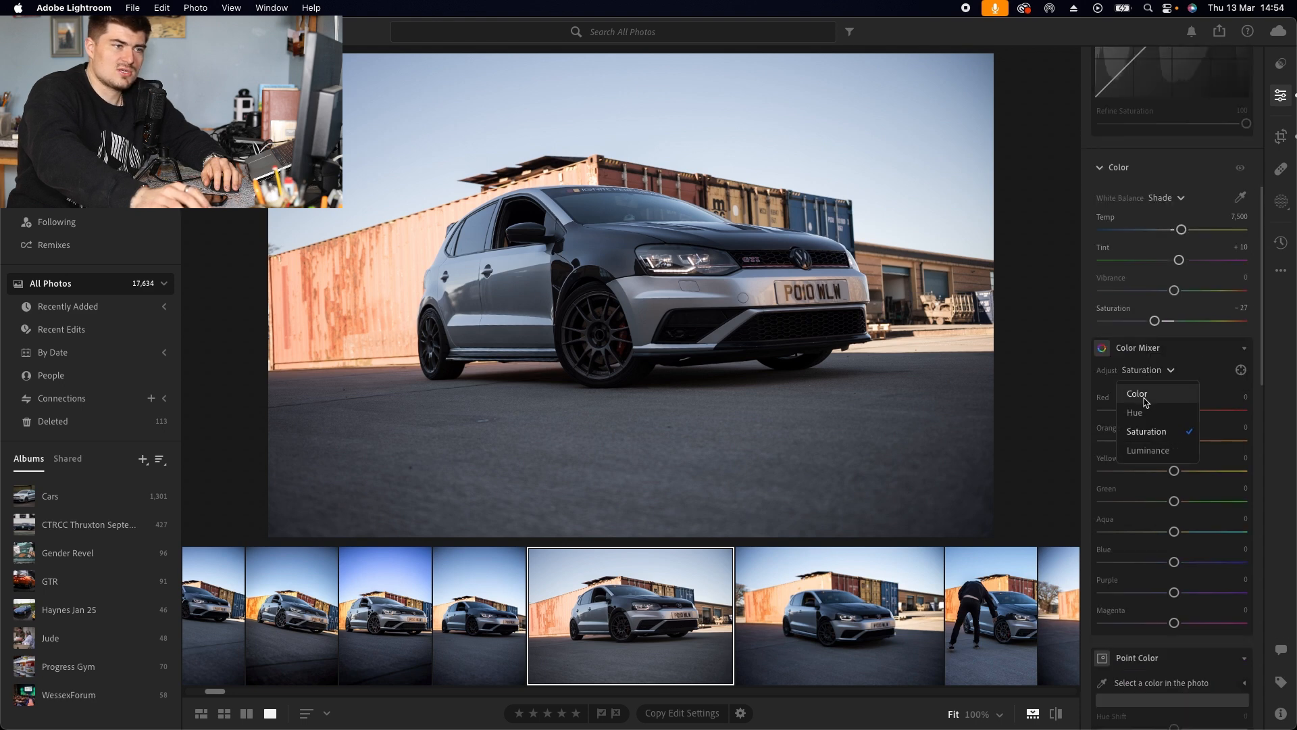
pyautogui.click(1156, 438)
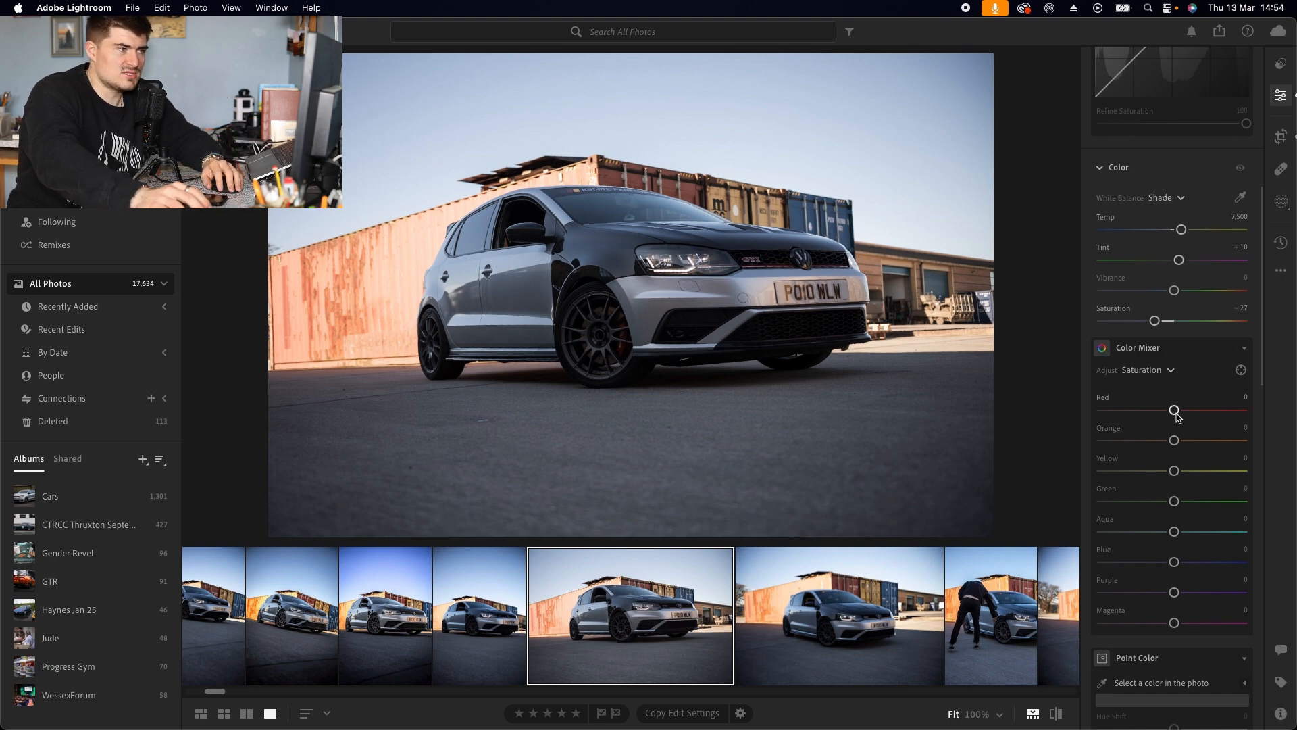
pyautogui.moveTo(1174, 410); pyautogui.dragTo(1203, 410)
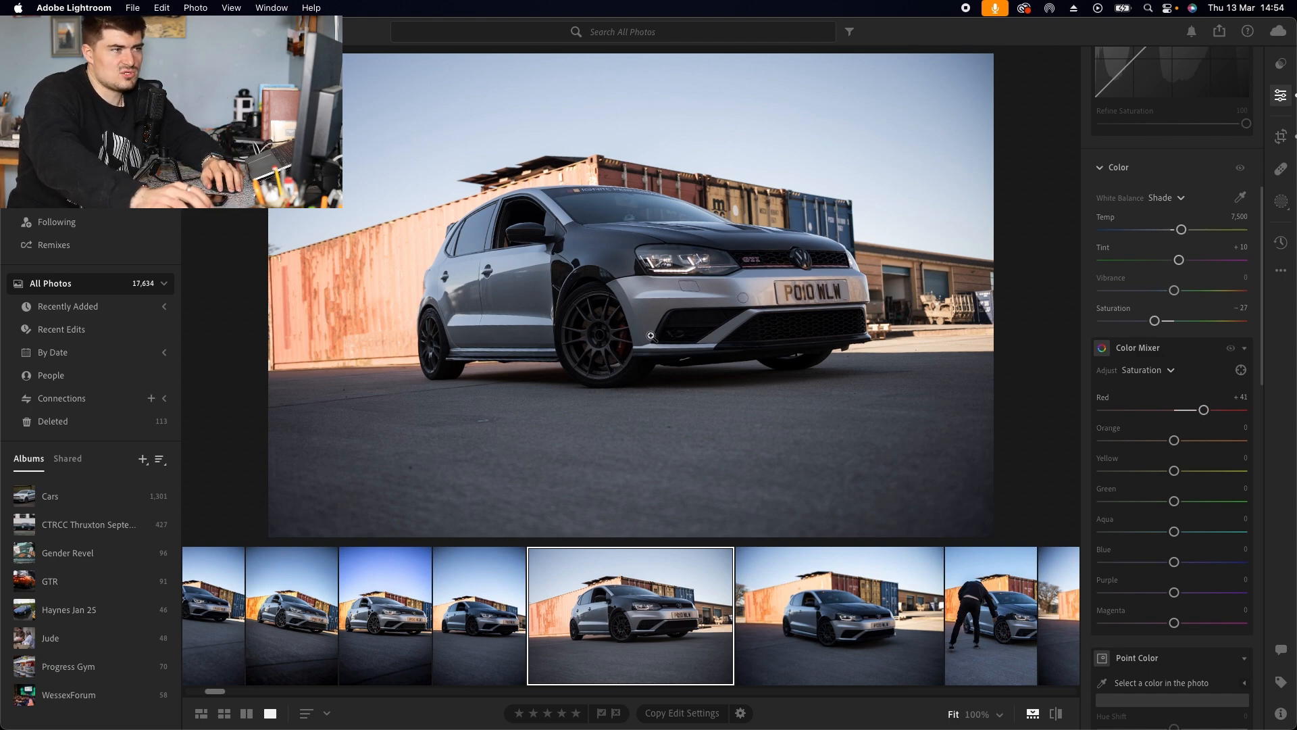
pyautogui.click(626, 336)
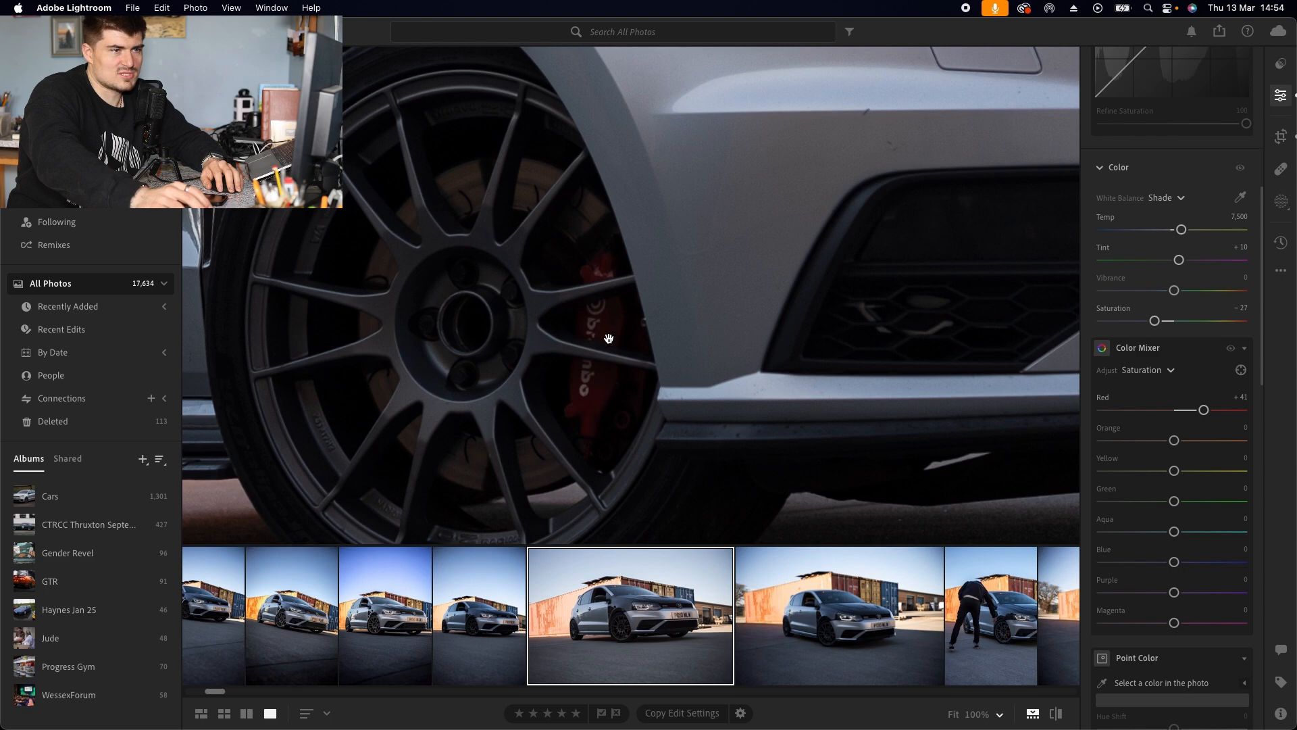
pyautogui.moveTo(1203, 410); pyautogui.dragTo(1223, 410)
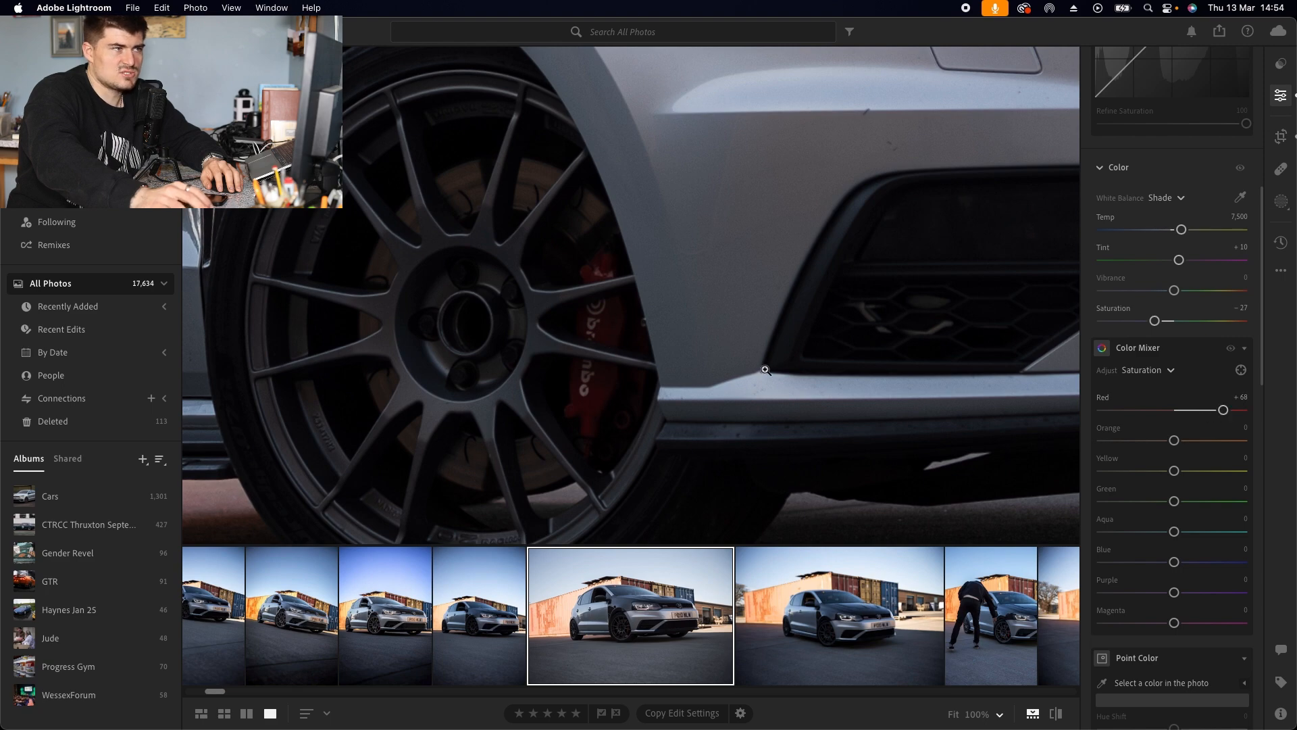
pyautogui.click(766, 369)
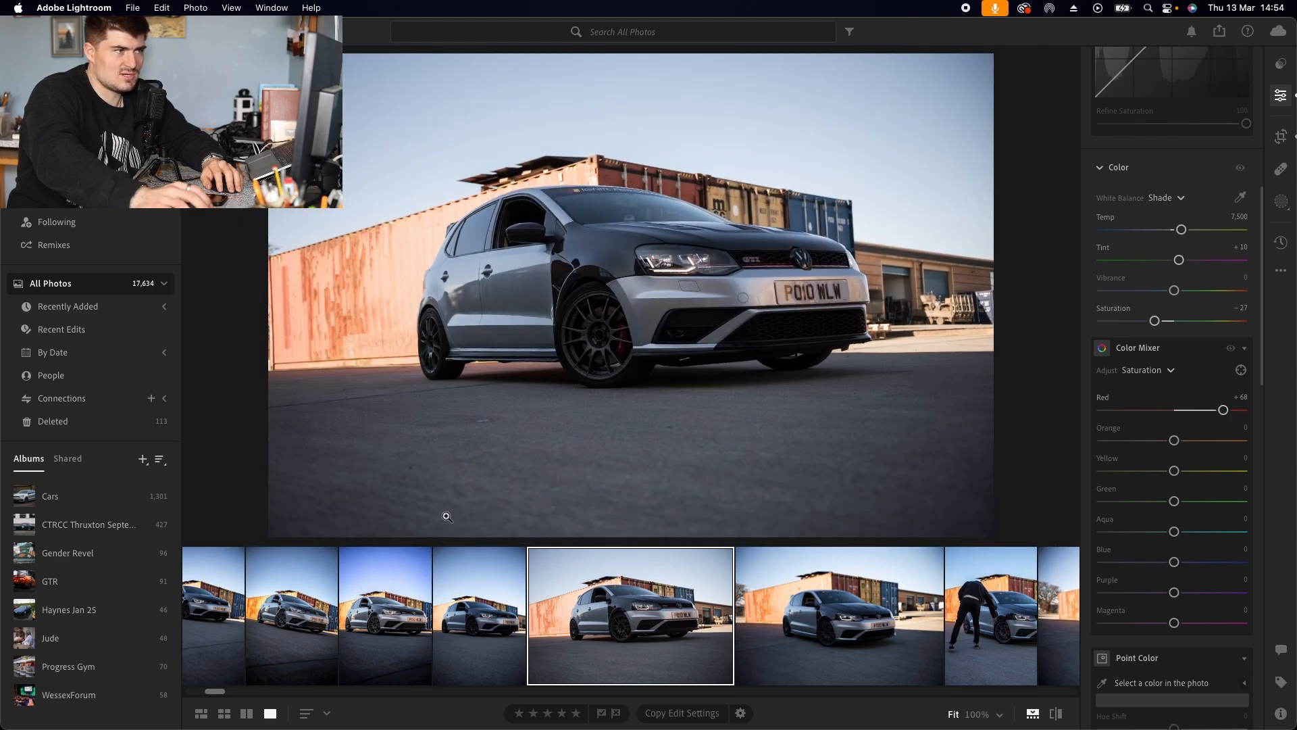
# Step: Fine-tune Red saturation to +73 and raise Orange saturation to +49
pyautogui.click(633, 334)
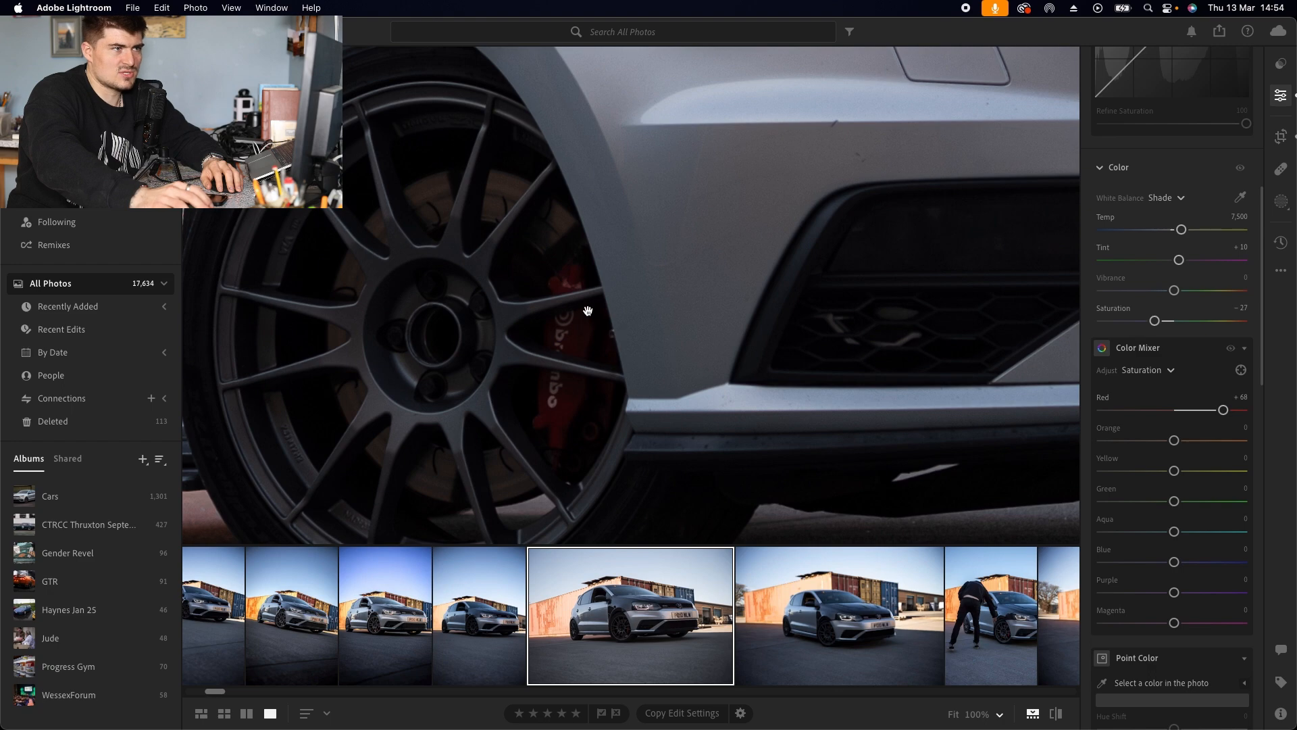
pyautogui.click(595, 311)
pyautogui.click(744, 268)
pyautogui.click(639, 249)
pyautogui.moveTo(1224, 411); pyautogui.dragTo(1234, 413)
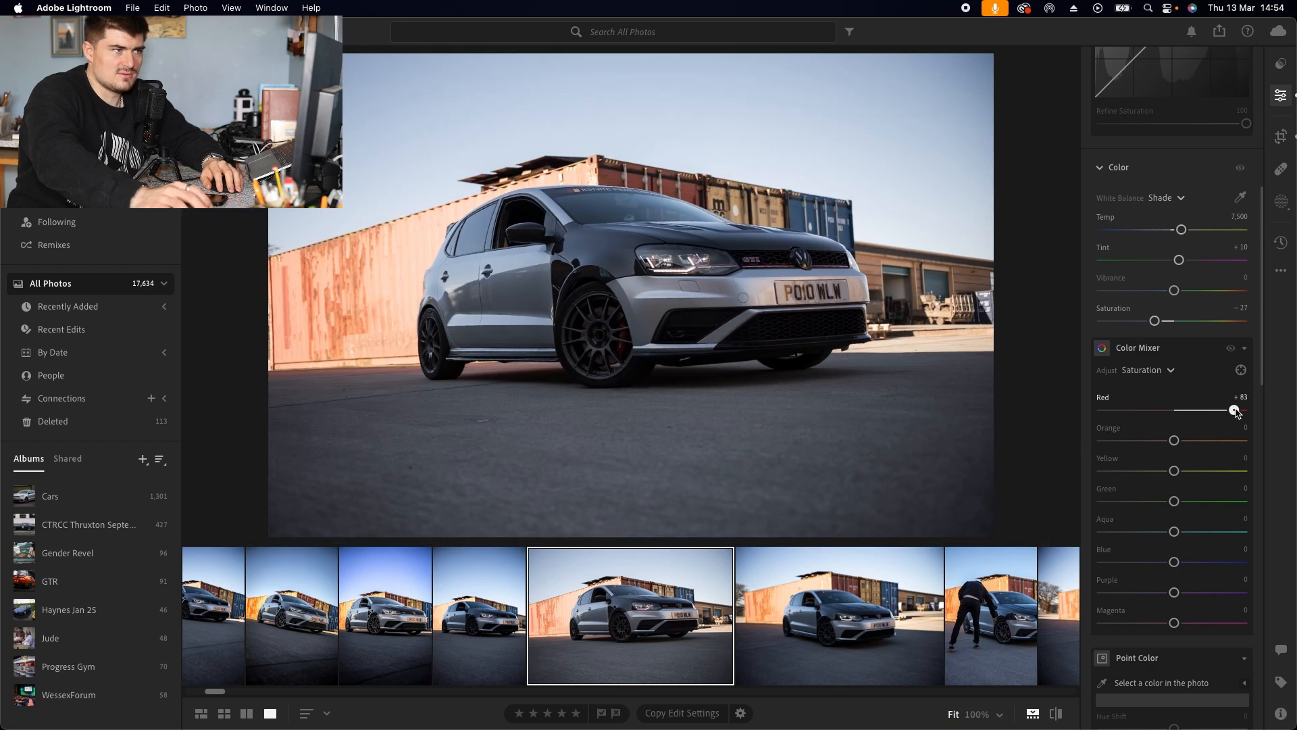
pyautogui.click(599, 335)
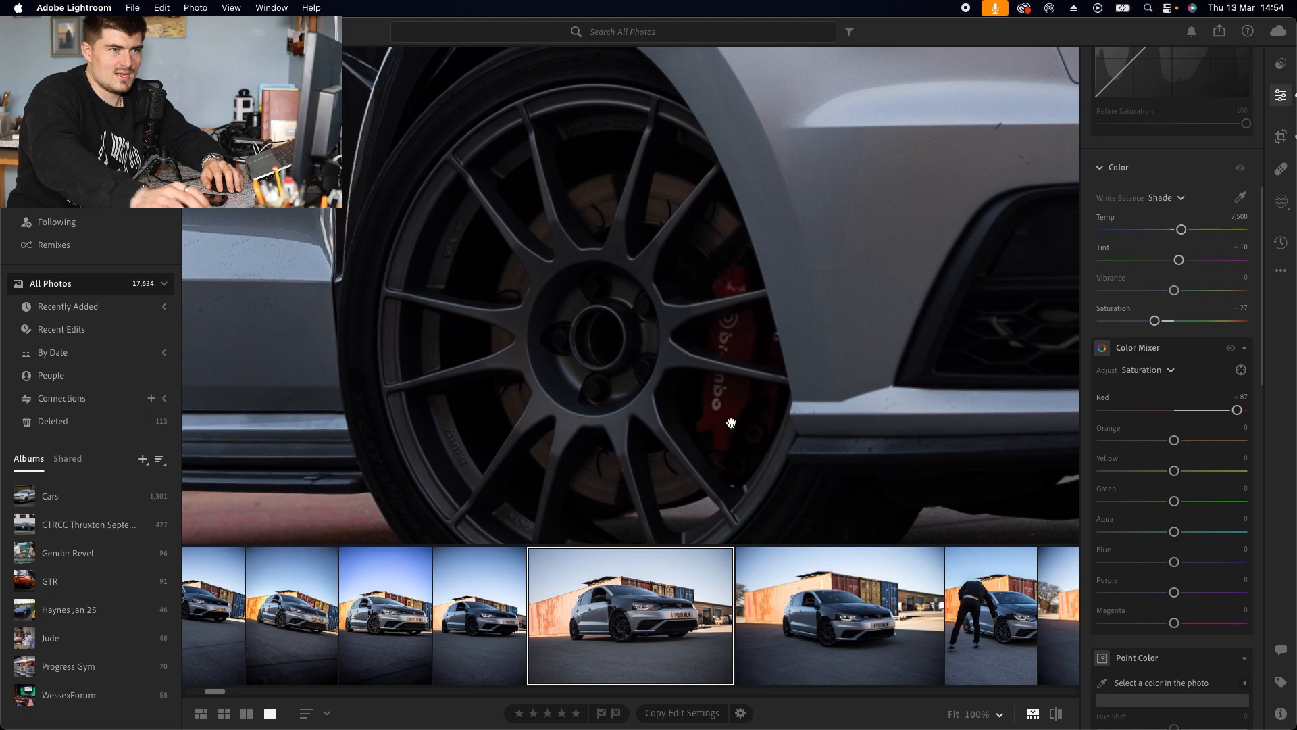
pyautogui.moveTo(1247, 415); pyautogui.dragTo(1187, 441)
pyautogui.click(719, 375)
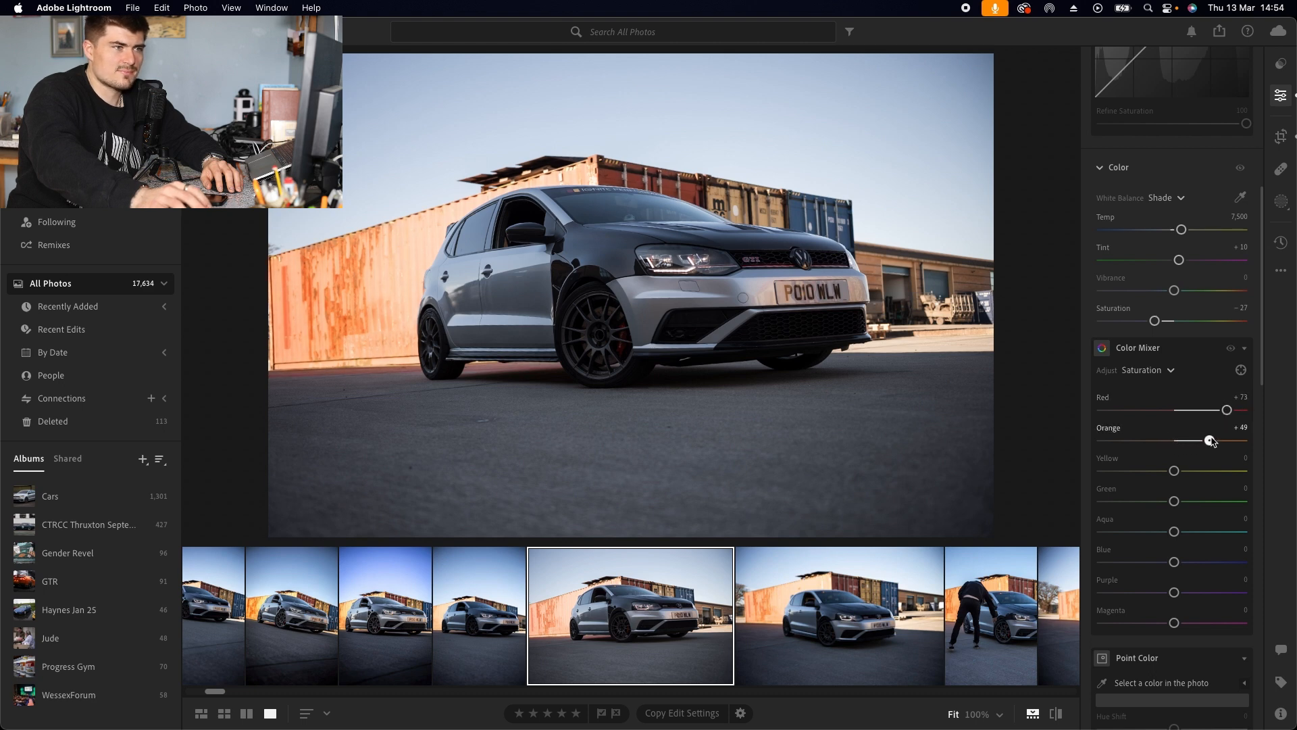
# Step: Set Orange saturation to +52 and Yellow saturation to +47
pyautogui.moveTo(1212, 440); pyautogui.dragTo(1208, 471)
pyautogui.click(756, 203)
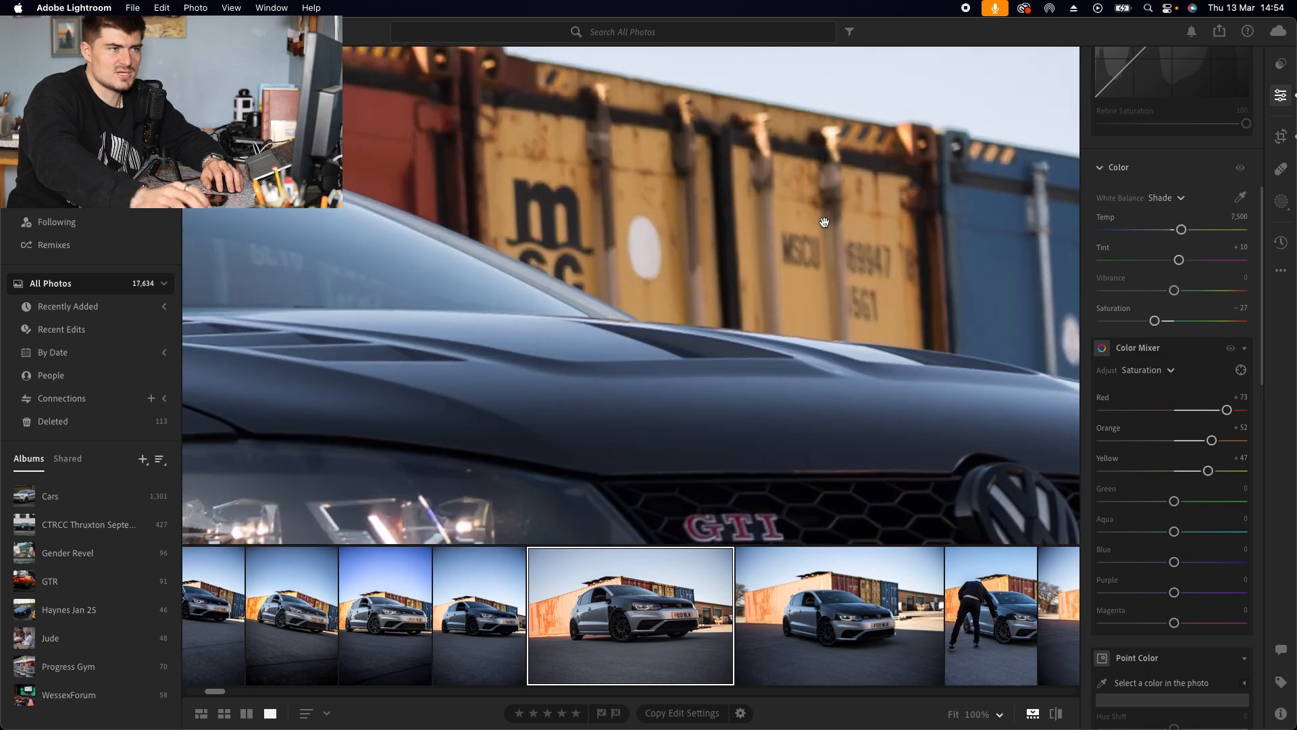
pyautogui.click(800, 210)
pyautogui.click(920, 279)
pyautogui.click(931, 279)
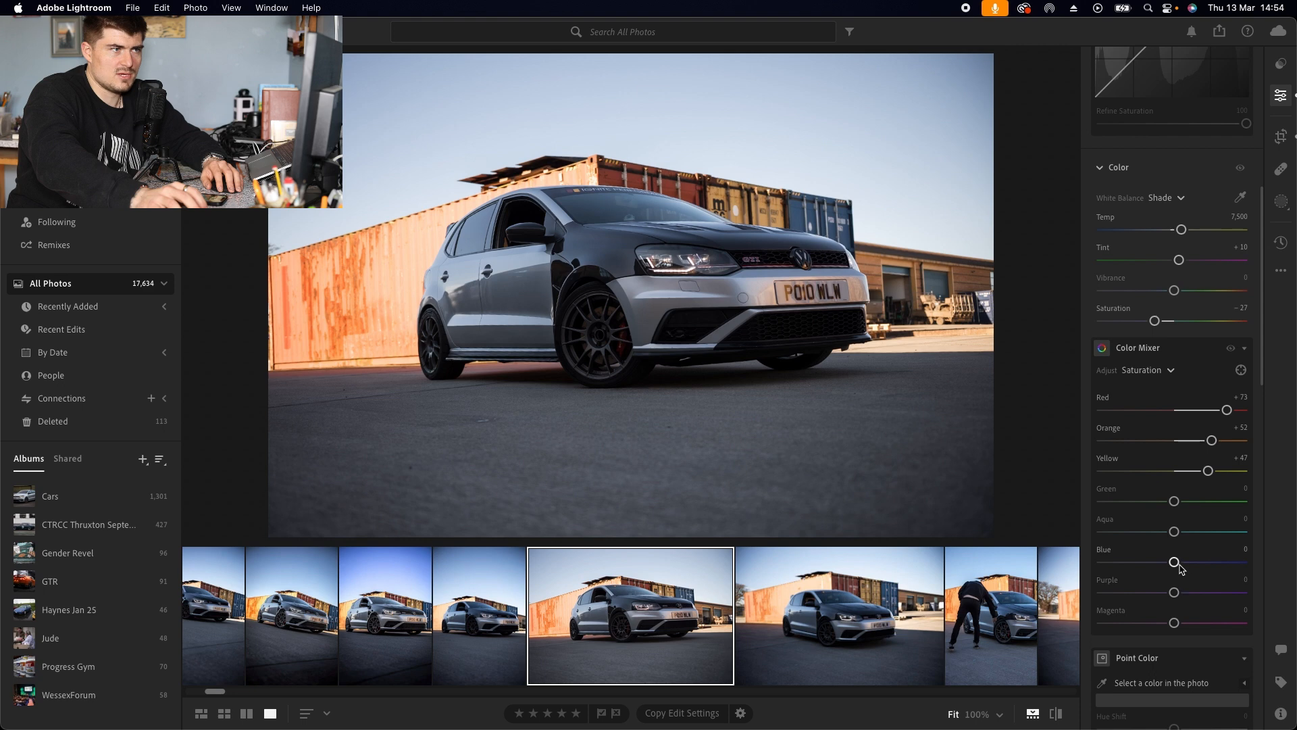
# Step: In the Color Mixer, set saturation for Green -43, Aqua +21, Blue +50, Purple -28 and Magenta -47
pyautogui.moveTo(1181, 567); pyautogui.dragTo(1144, 503)
pyautogui.moveTo(1174, 593); pyautogui.dragTo(1141, 625)
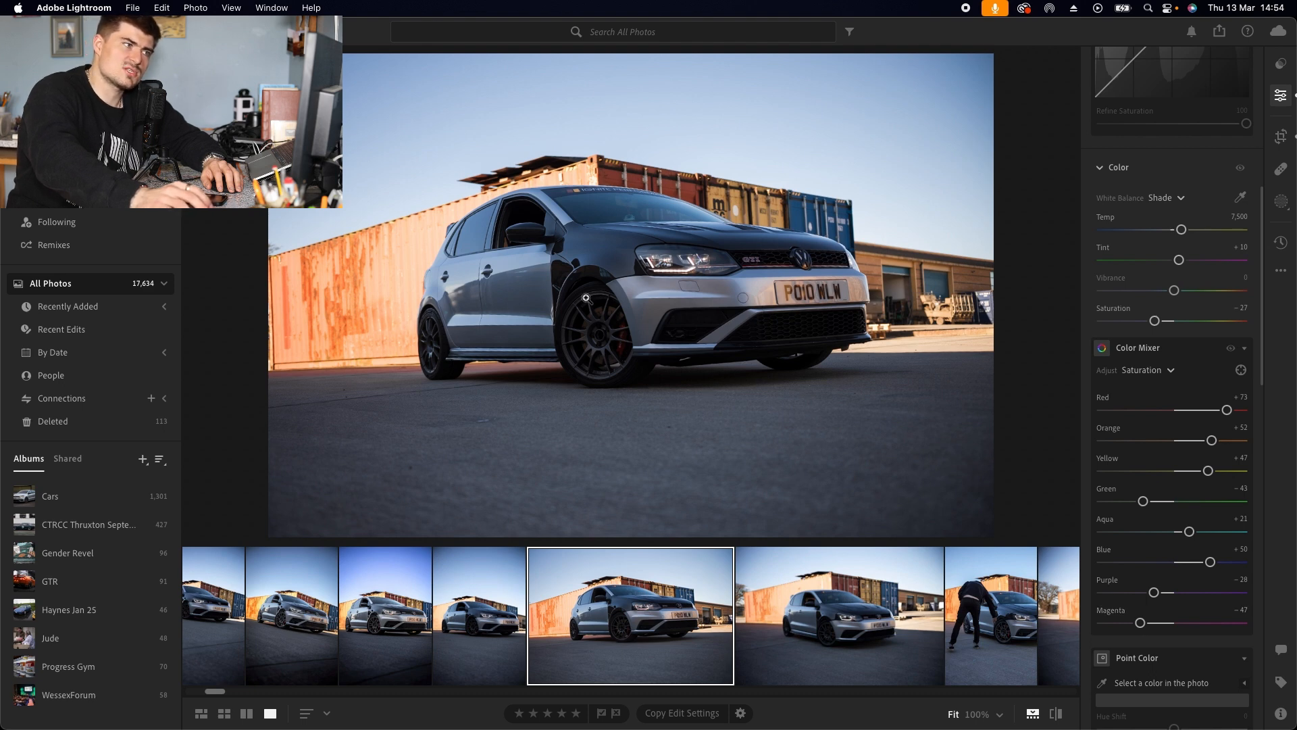
# Step: Create a Subject mask on the car and set its Exposure +0.44, Contrast +7, Highlights -19 and Shadows +9
pyautogui.scroll(-12, 1149, 397)
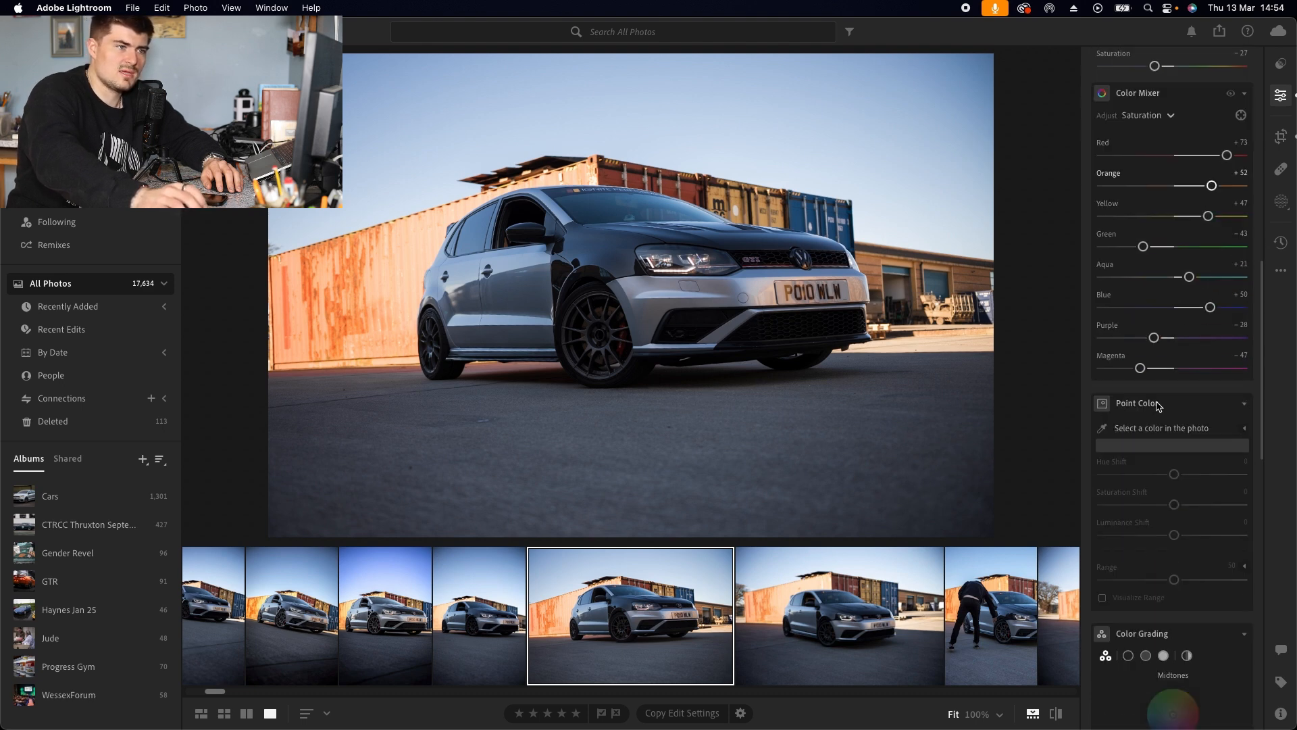
pyautogui.scroll(-10, 1147, 398)
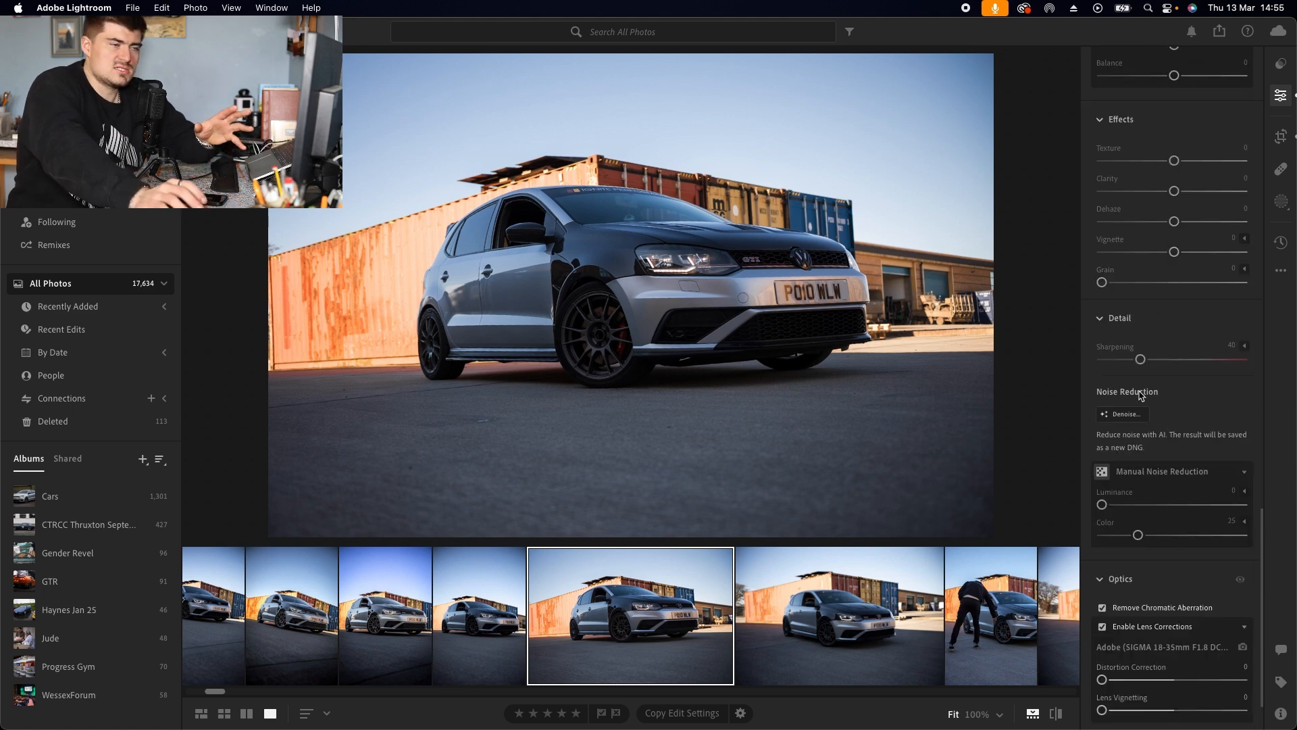
pyautogui.scroll(2, 1142, 394)
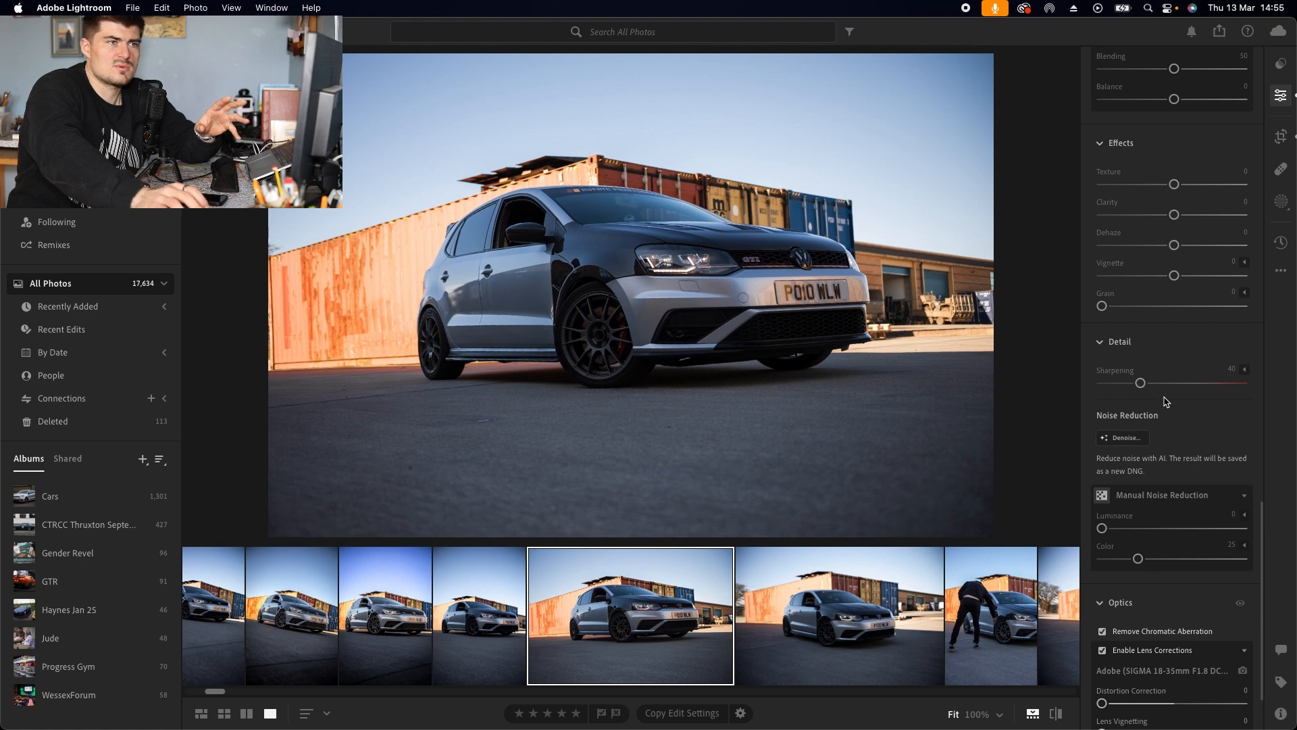
pyautogui.scroll(10, 1165, 402)
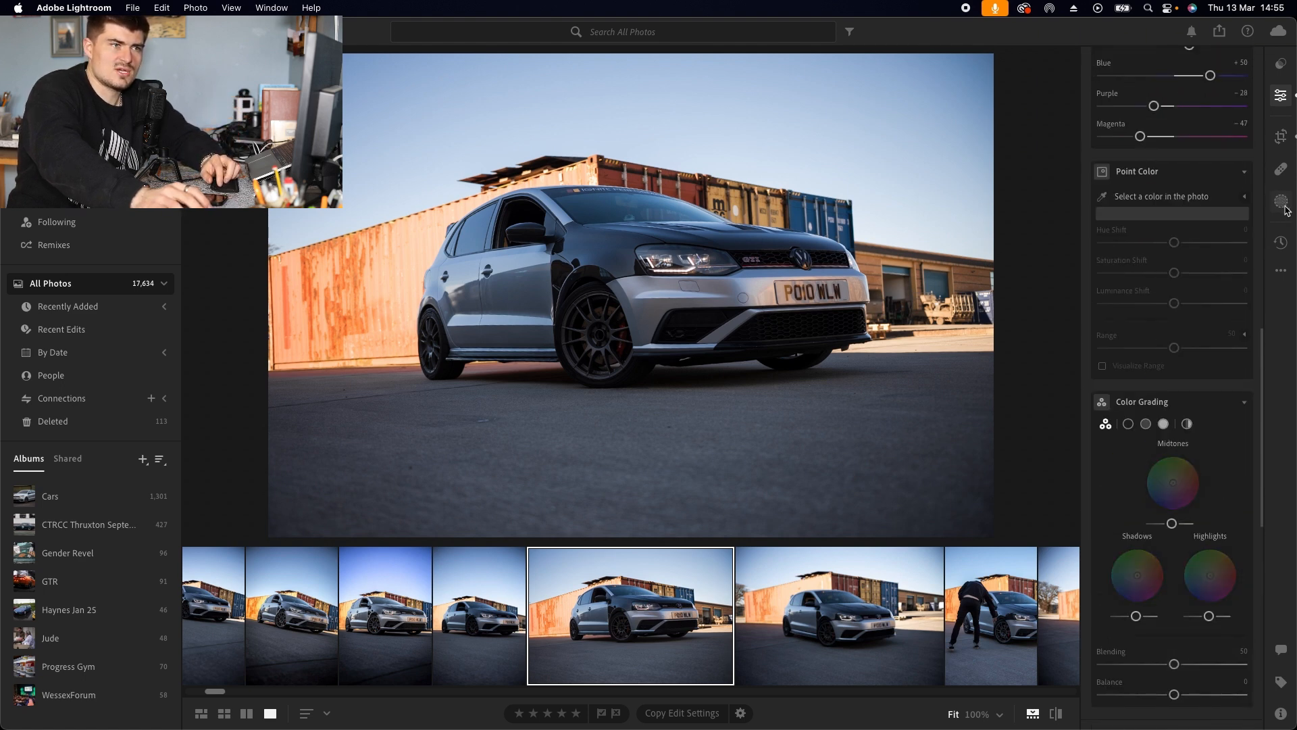
pyautogui.click(1282, 203)
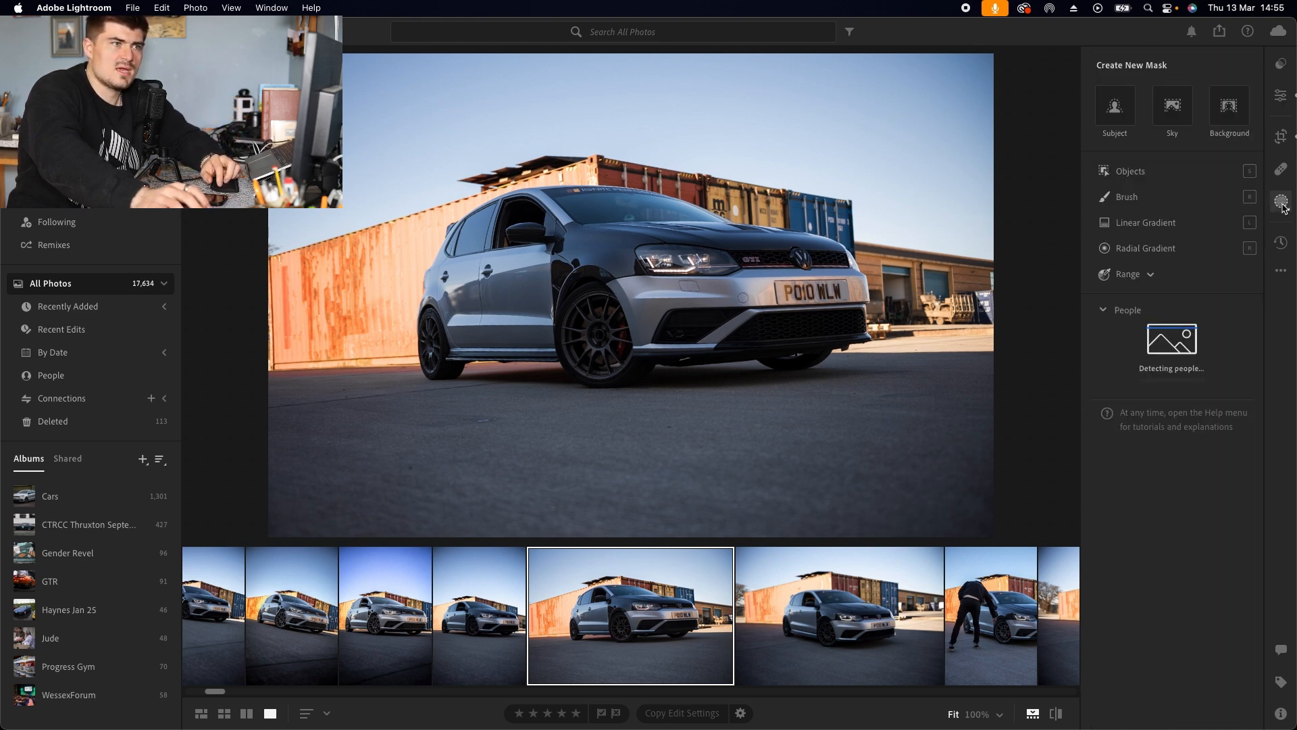
pyautogui.click(1123, 117)
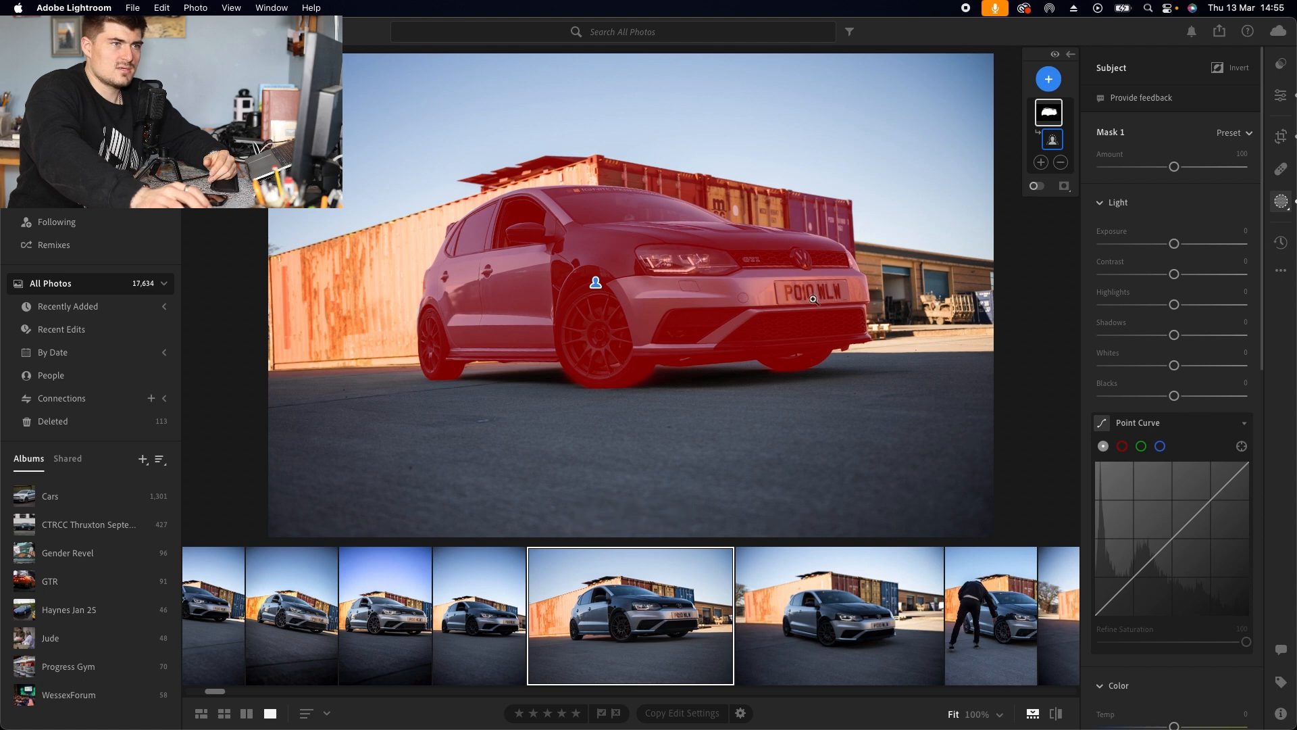
pyautogui.moveTo(1174, 243); pyautogui.dragTo(1185, 336)
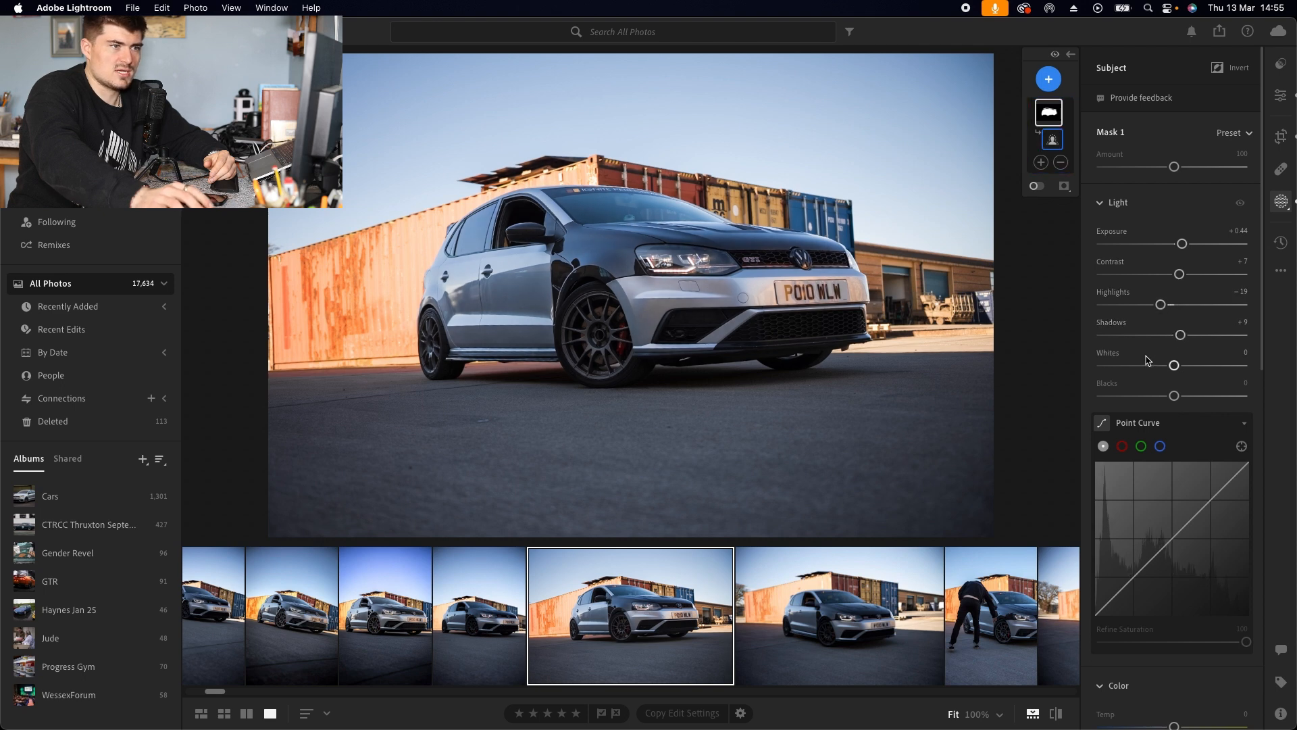
# Step: In the subject mask, set Texture +27, Clarity +17, Dehaze +10 and Sharpness +5
pyautogui.scroll(-10, 1176, 365)
pyautogui.scroll(-5, 1176, 405)
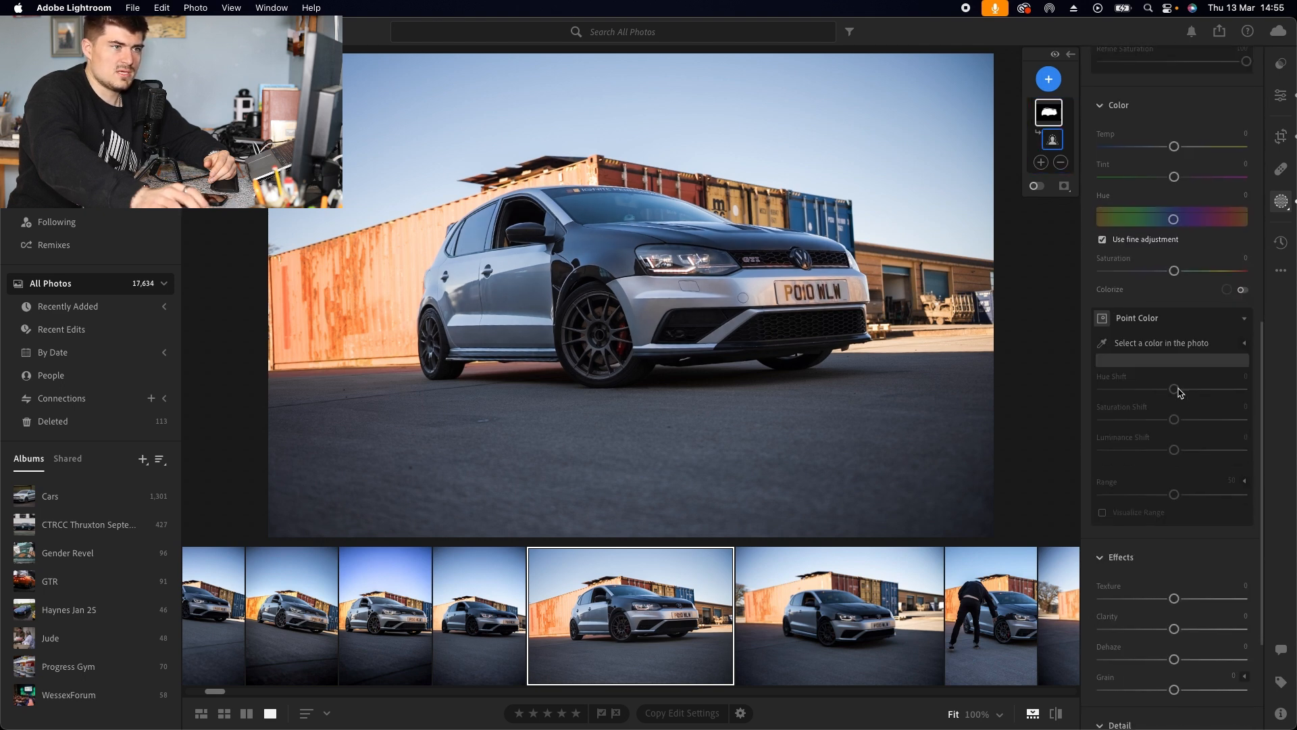
pyautogui.scroll(-1, 1188, 454)
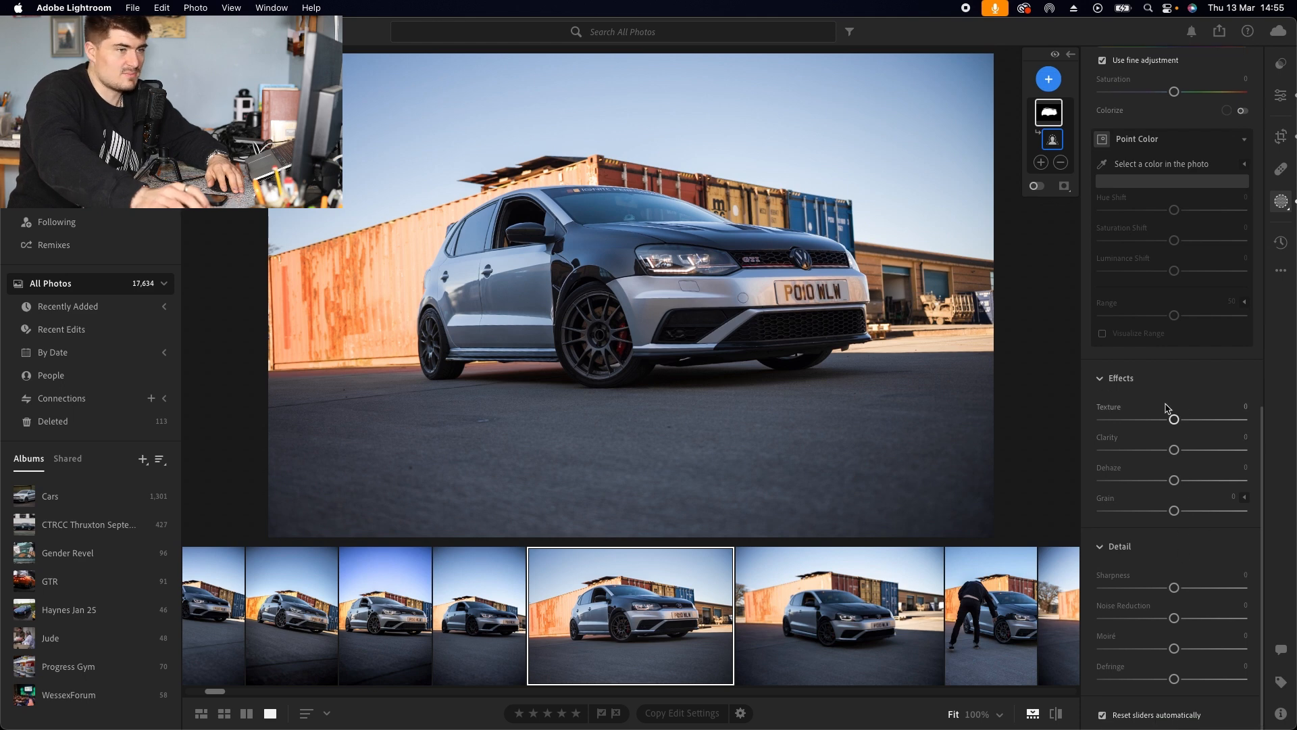
pyautogui.moveTo(1174, 419); pyautogui.dragTo(1176, 485)
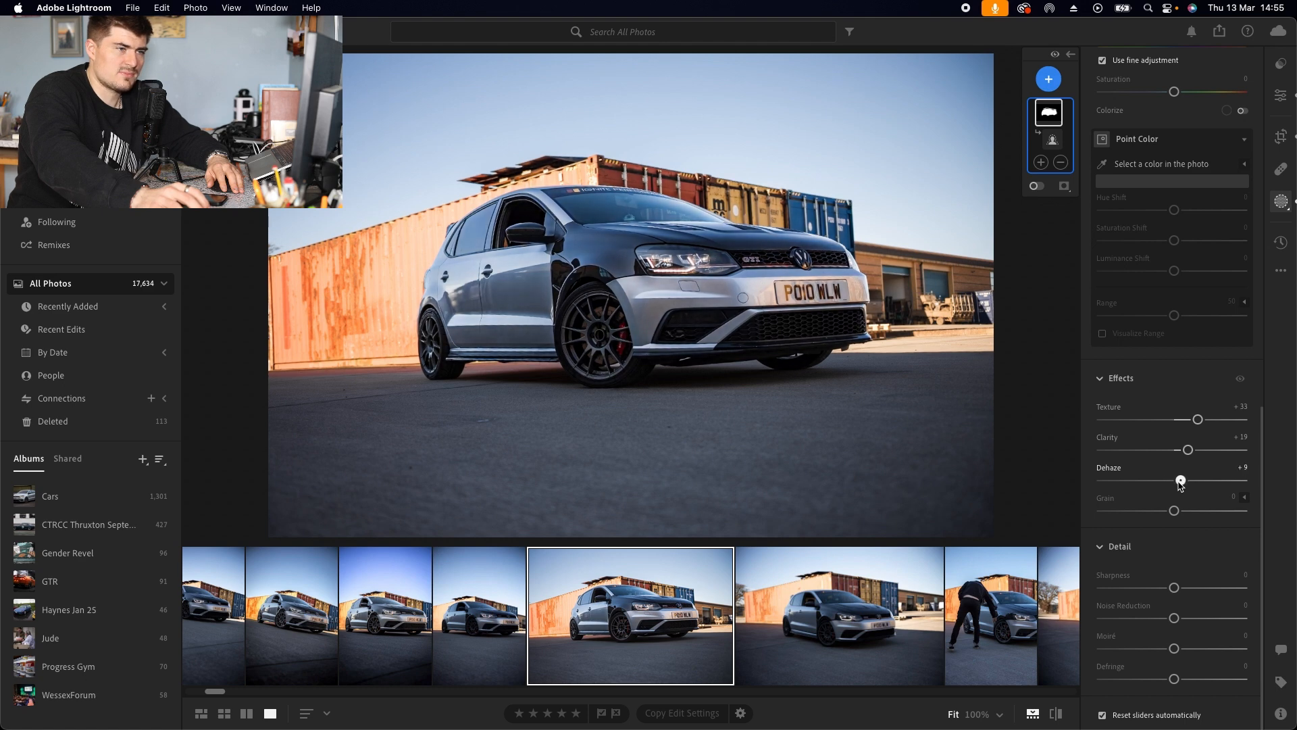
pyautogui.moveTo(1183, 589)
pyautogui.mouseDown()
pyautogui.moveTo(1208, 588)
pyautogui.moveTo(1178, 589)
pyautogui.mouseUp()
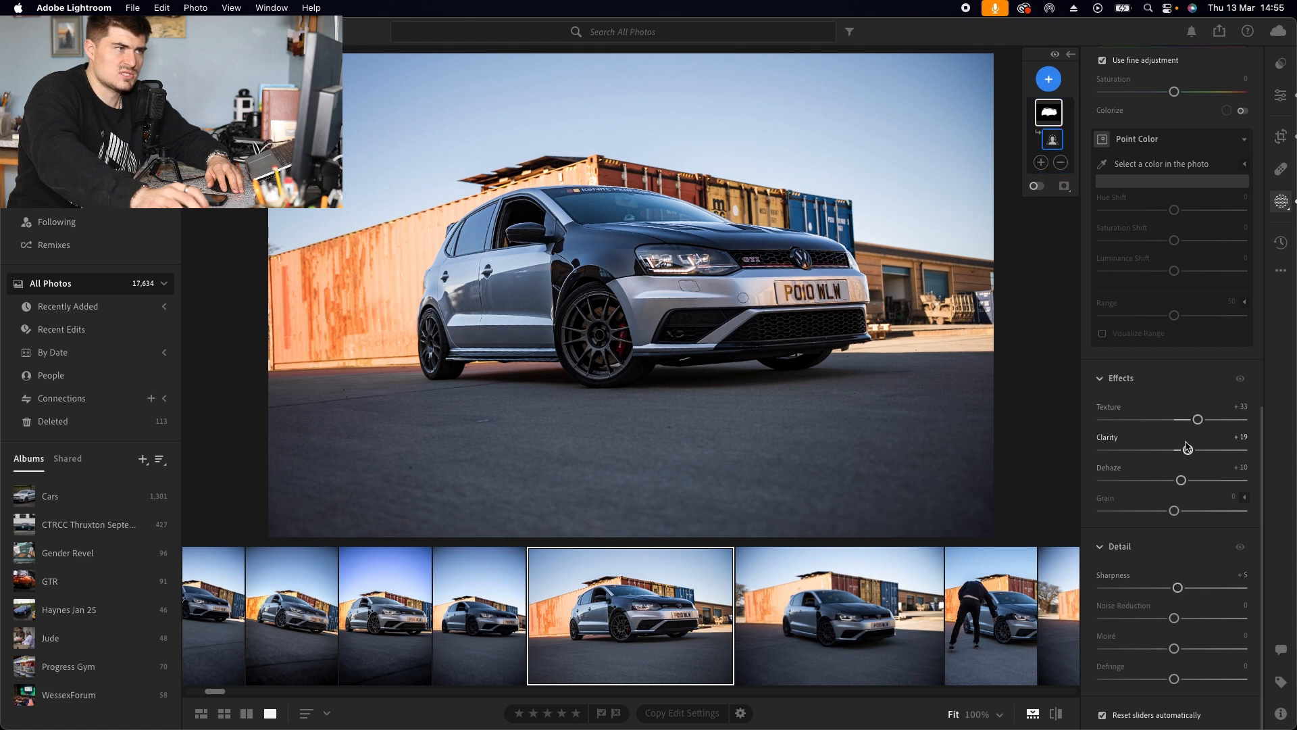
pyautogui.moveTo(1187, 451); pyautogui.dragTo(1194, 420)
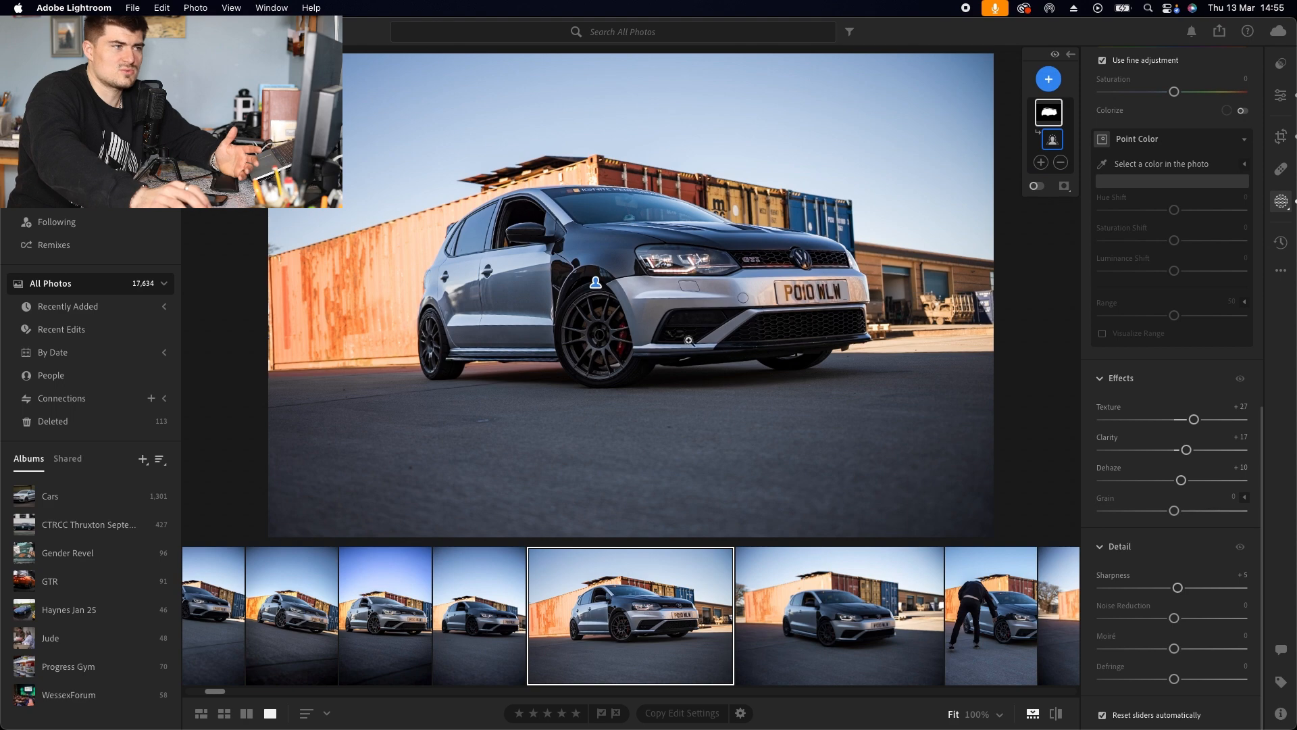
# Step: Zoom into the photo and pan around to inspect the car's front details close up
pyautogui.click(658, 300)
pyautogui.moveTo(486, 304); pyautogui.dragTo(999, 274)
pyautogui.moveTo(524, 283); pyautogui.dragTo(827, 271)
pyautogui.moveTo(559, 353); pyautogui.dragTo(270, 51)
pyautogui.moveTo(987, 290); pyautogui.dragTo(145, 287)
pyautogui.moveTo(843, 297); pyautogui.dragTo(469, 299)
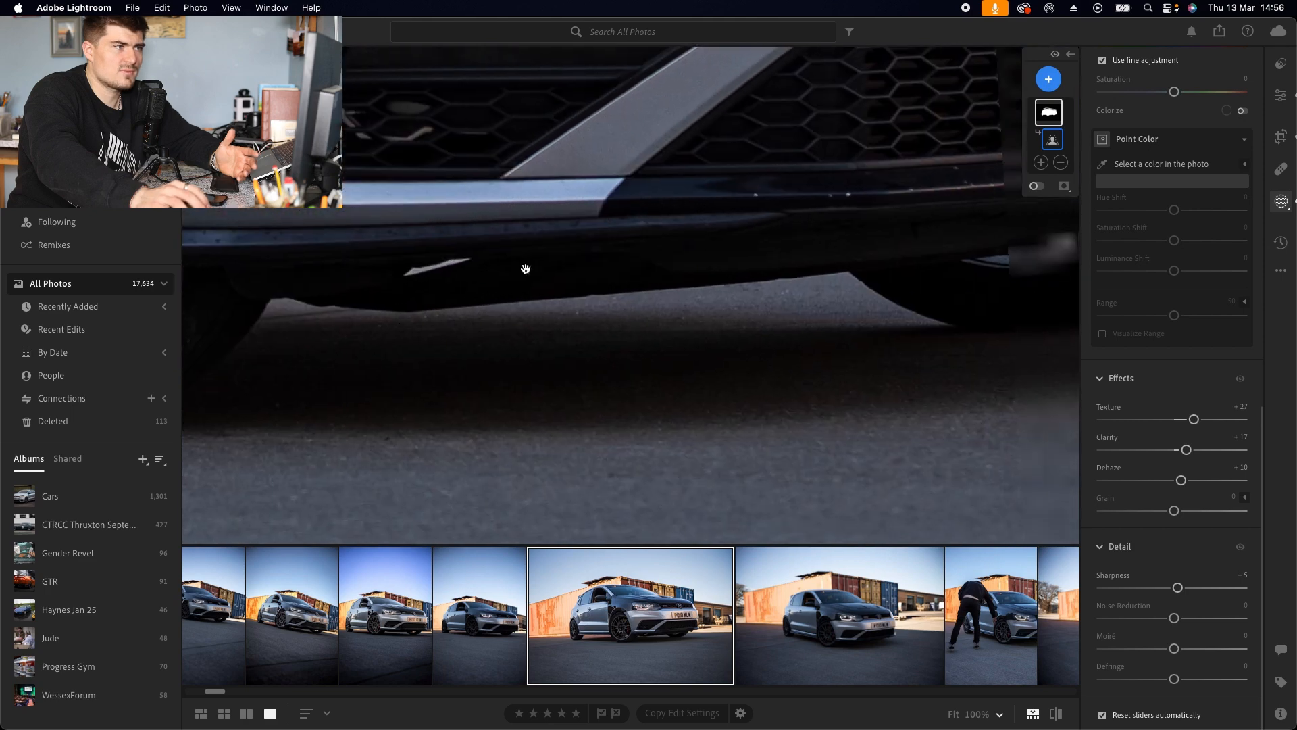
pyautogui.click(846, 226)
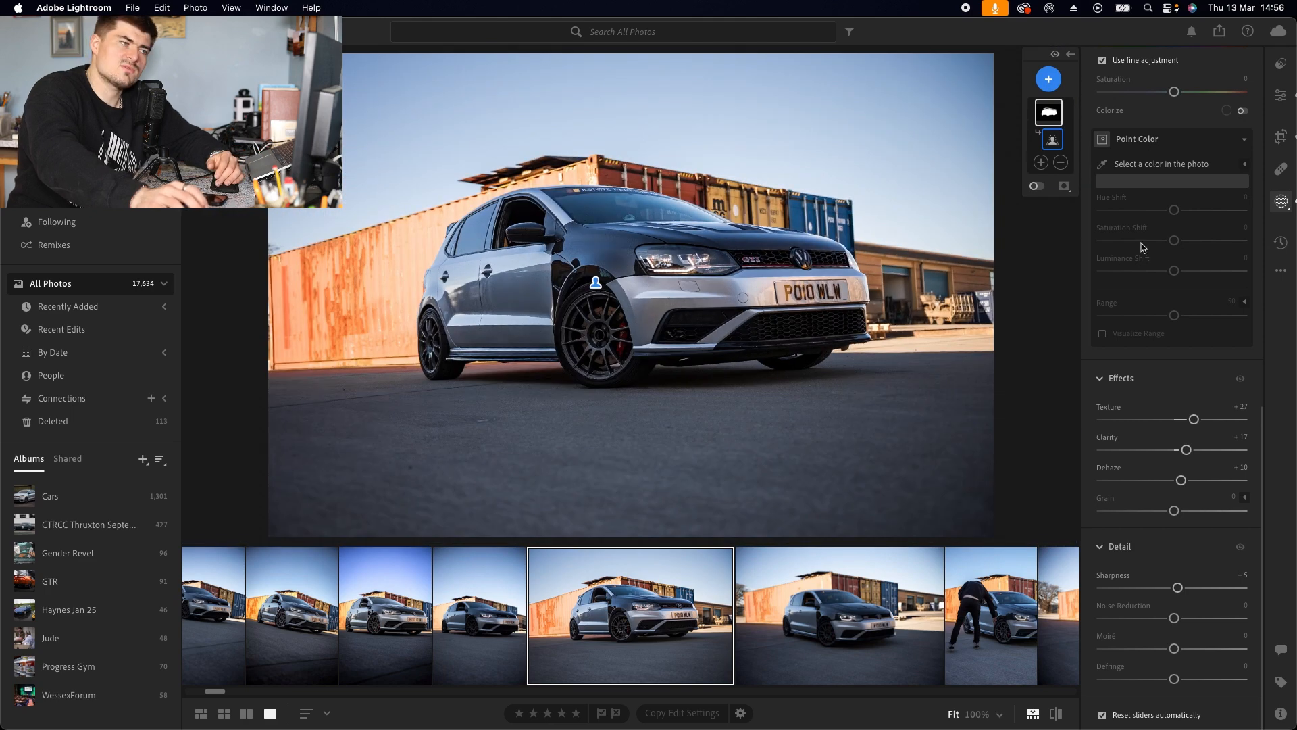
# Step: Add a Background mask and set its Exposure -0.16, Contrast +15, Highlights -11 and Shadows -5
pyautogui.click(1049, 80)
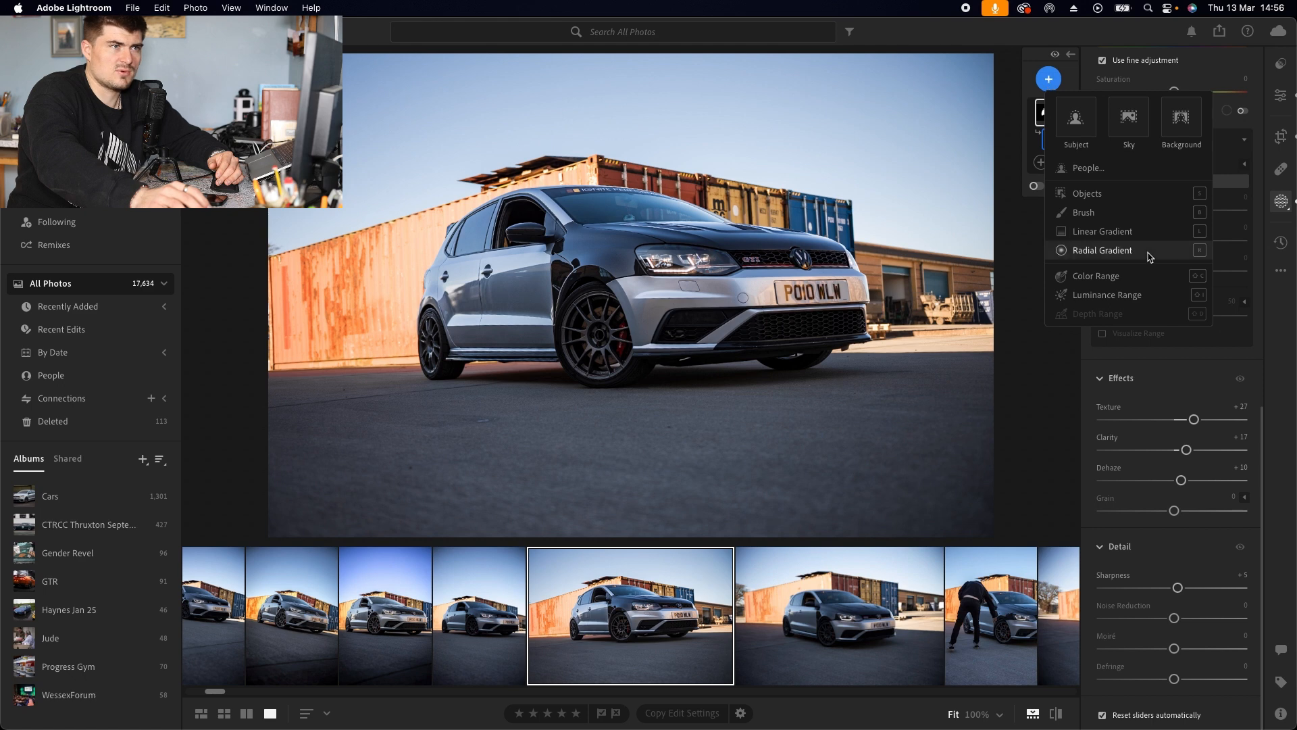
pyautogui.click(1187, 128)
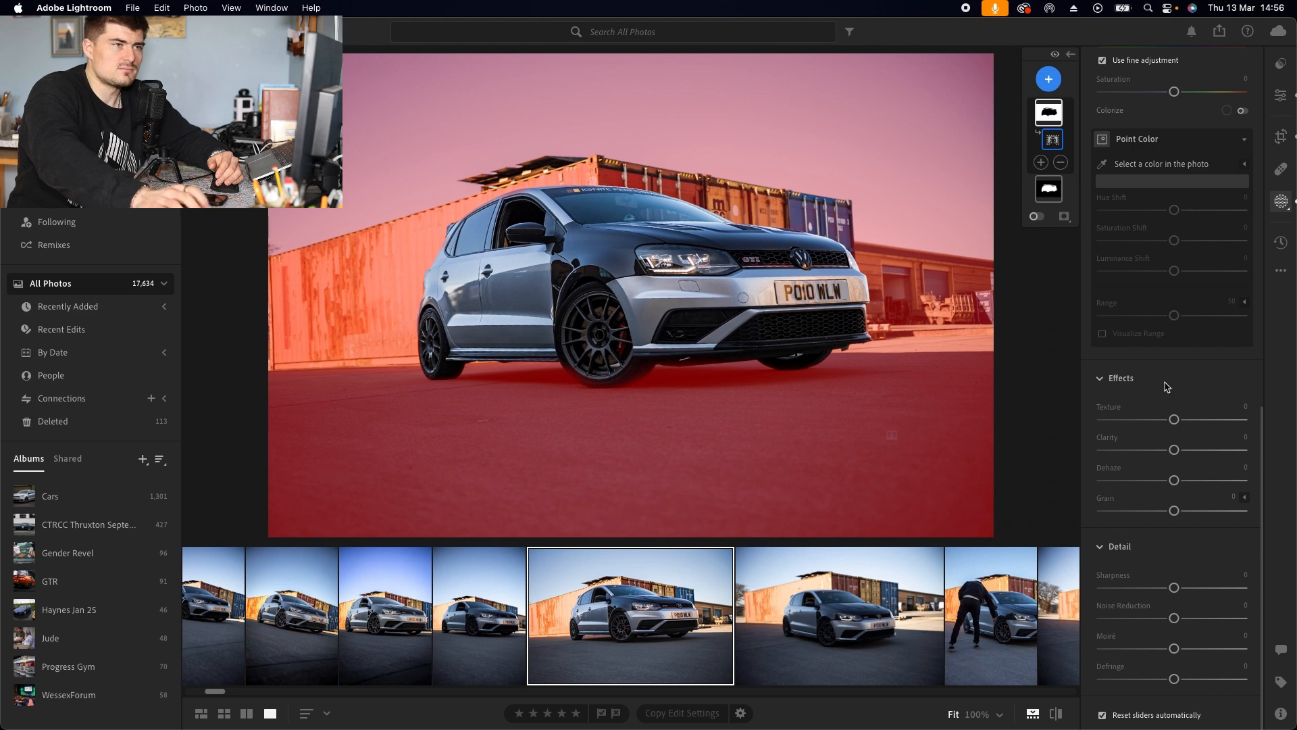
pyautogui.scroll(10, 1196, 278)
pyautogui.moveTo(1173, 243); pyautogui.dragTo(1175, 247)
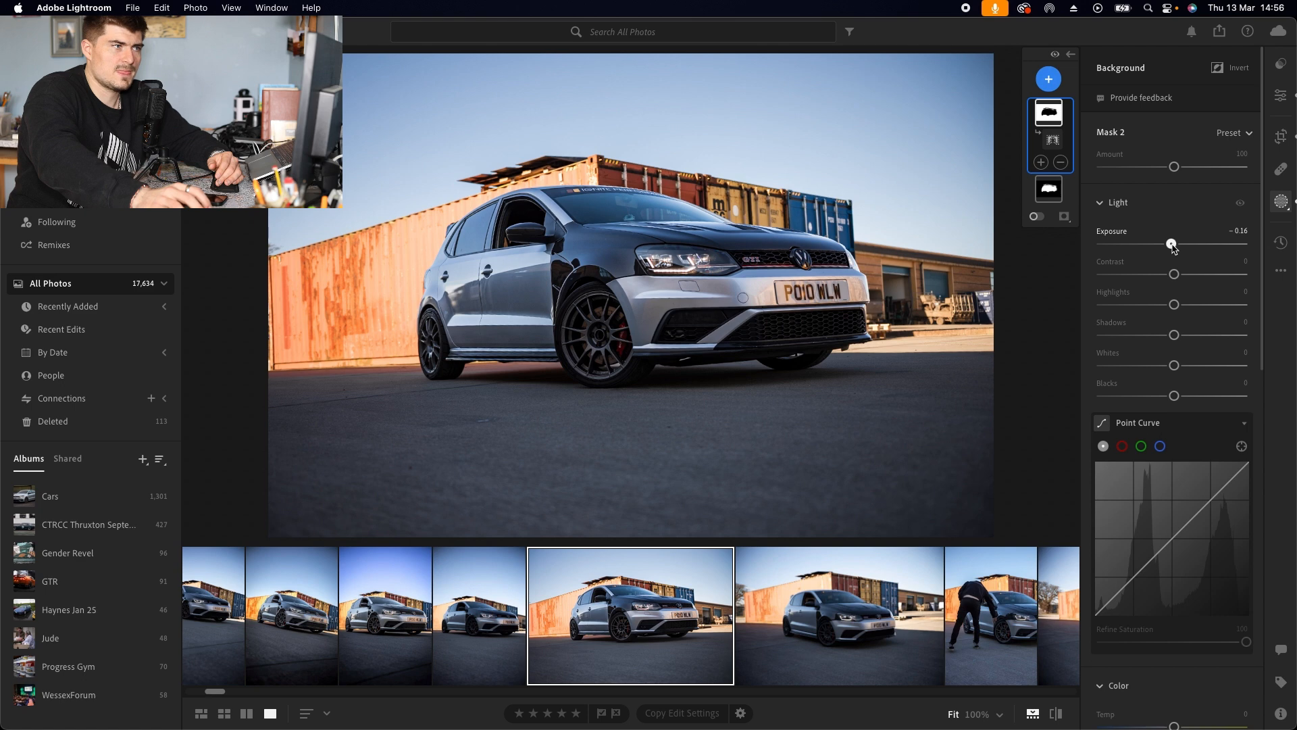
pyautogui.moveTo(1175, 273); pyautogui.dragTo(1188, 274)
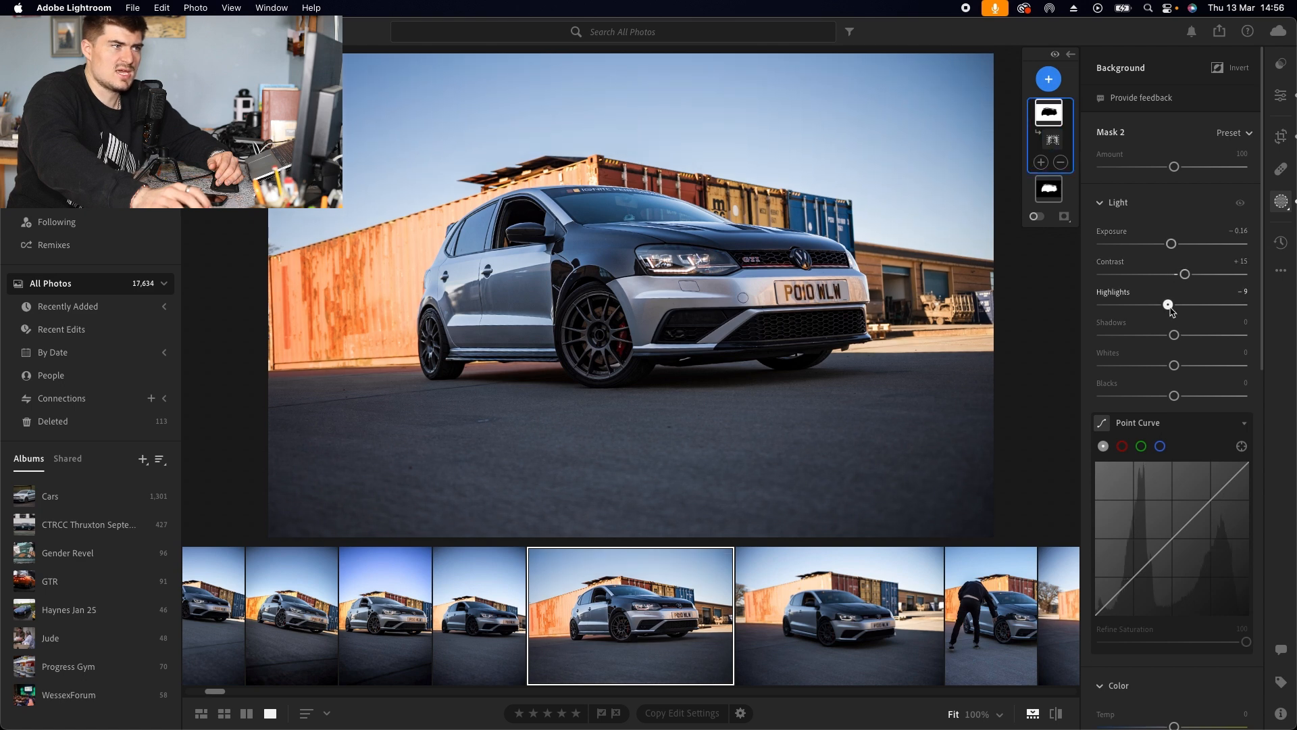
pyautogui.moveTo(1175, 335); pyautogui.dragTo(1184, 336)
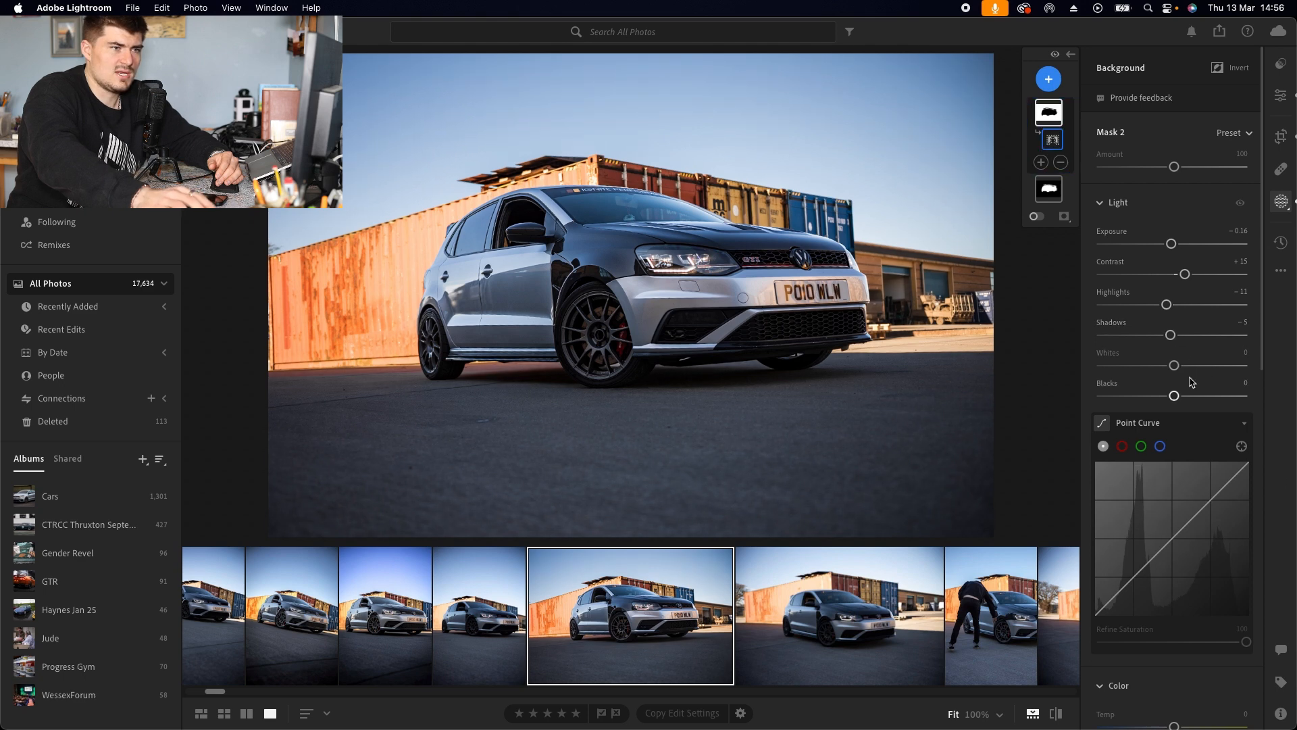
# Step: In the background mask, set Texture -19, Clarity +8, Dehaze +9 and Sharpness +7
pyautogui.scroll(-10, 1179, 380)
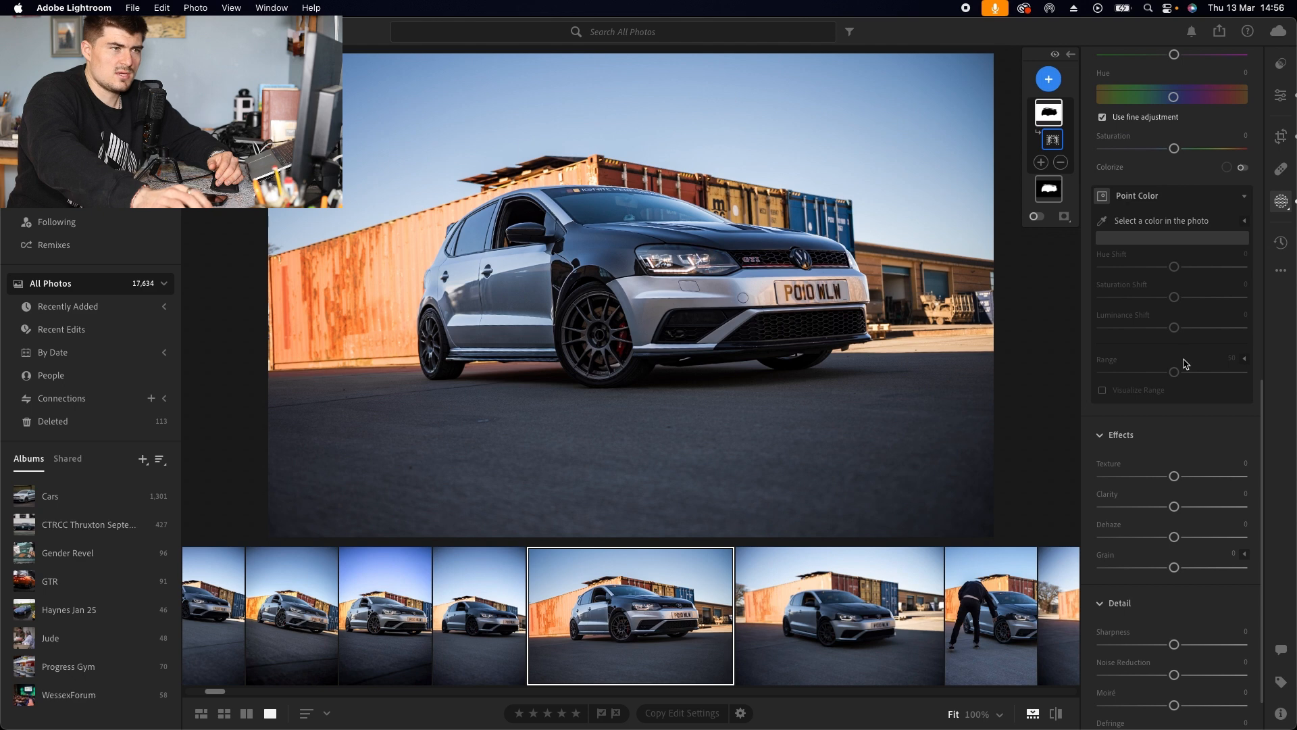
pyautogui.scroll(-1, 1184, 363)
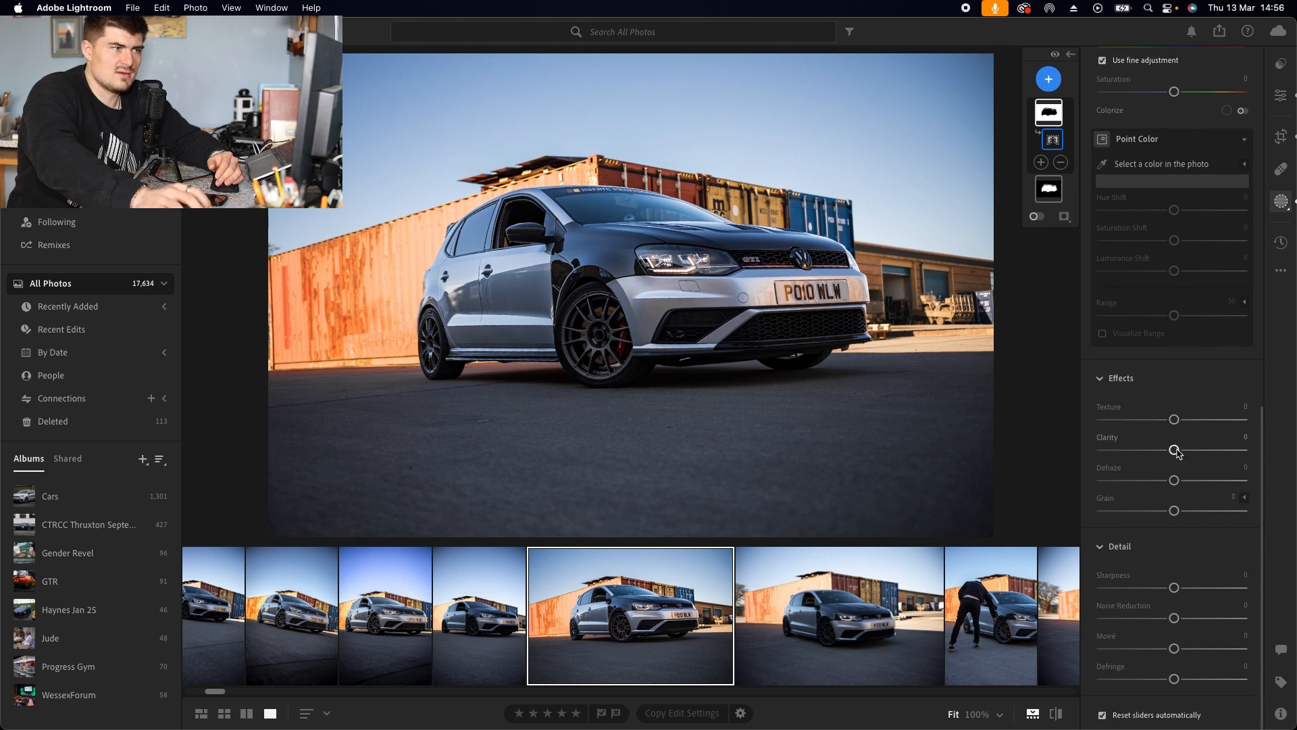
pyautogui.moveTo(1175, 420); pyautogui.dragTo(1170, 423)
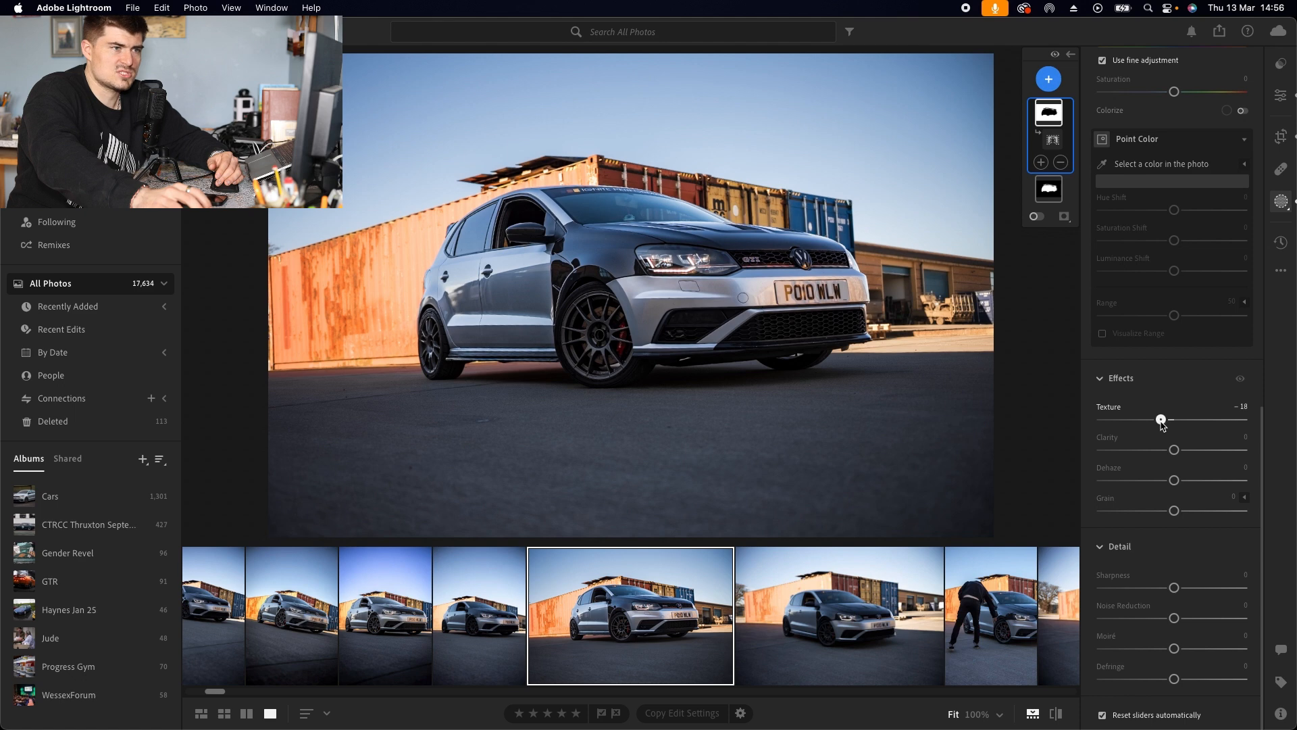
pyautogui.moveTo(1174, 449); pyautogui.dragTo(1182, 451)
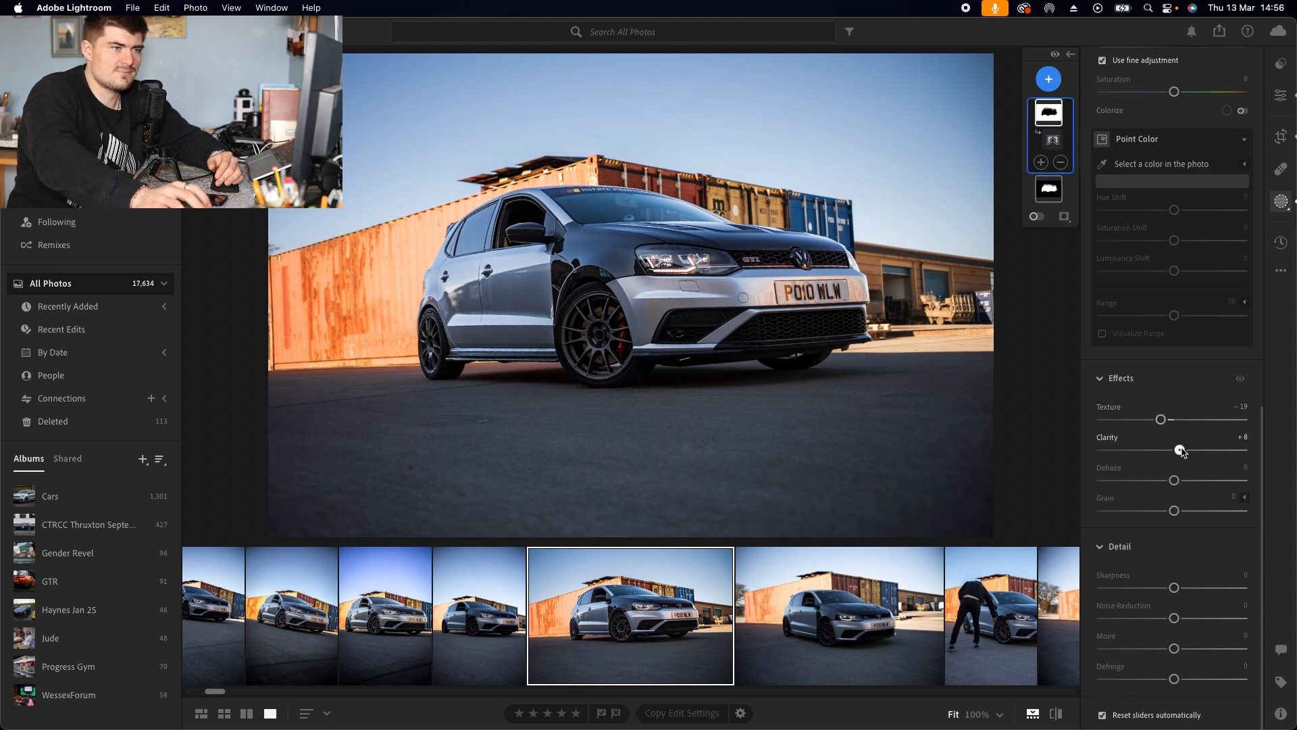
pyautogui.click(1175, 482)
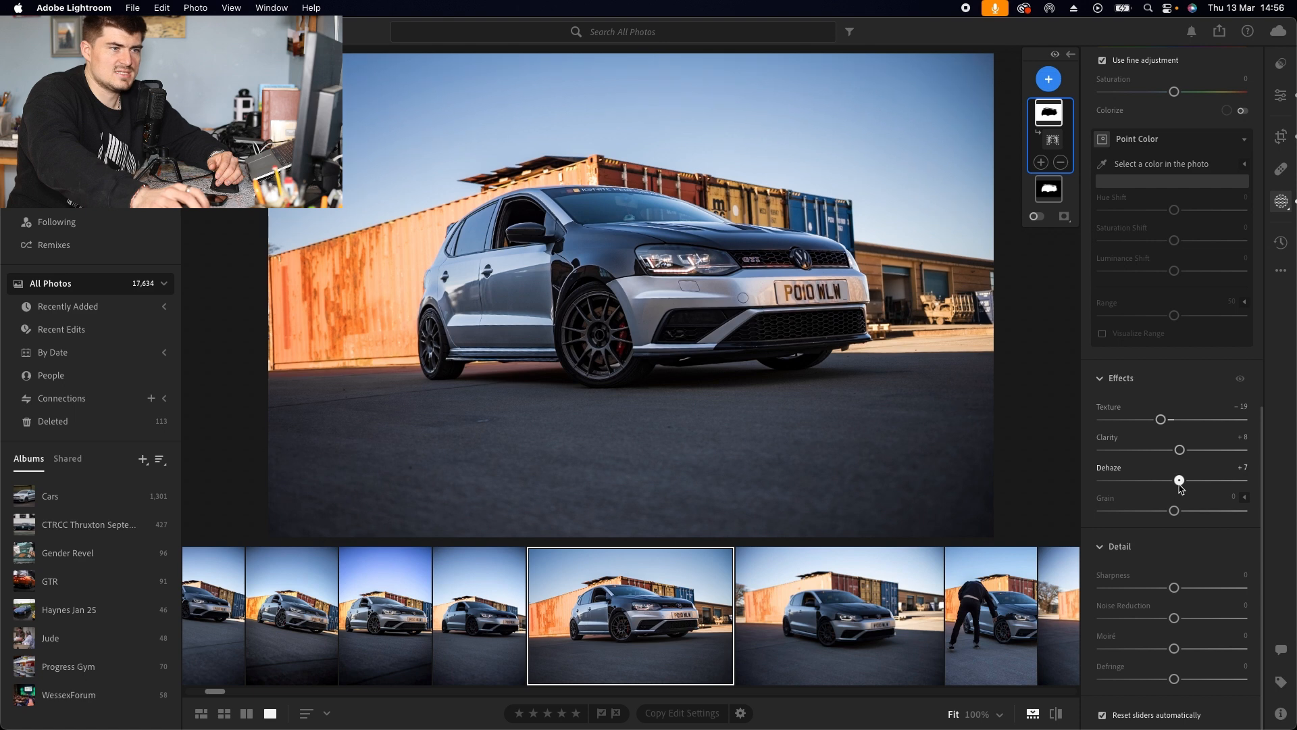
pyautogui.moveTo(1174, 587); pyautogui.dragTo(1180, 591)
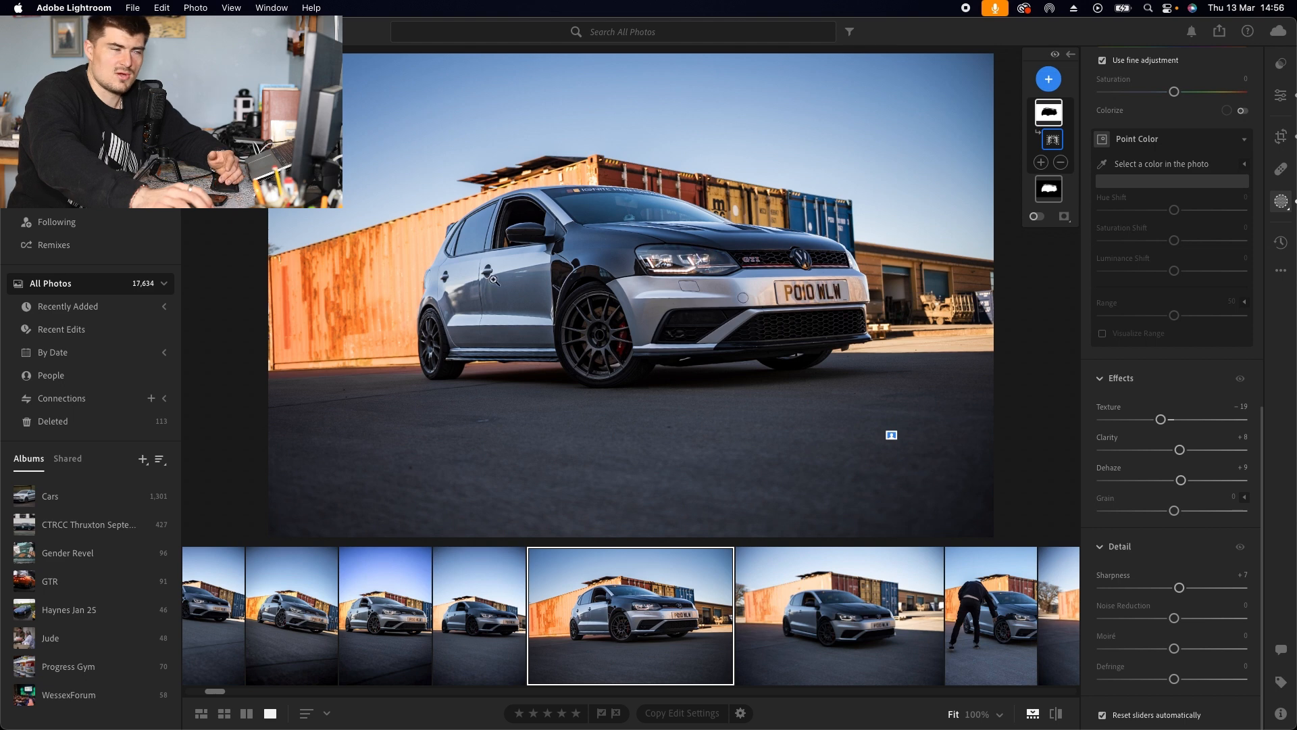
# Step: Add a Sky mask and set its Exposure -0.08 and Highlights -23
pyautogui.click(1048, 80)
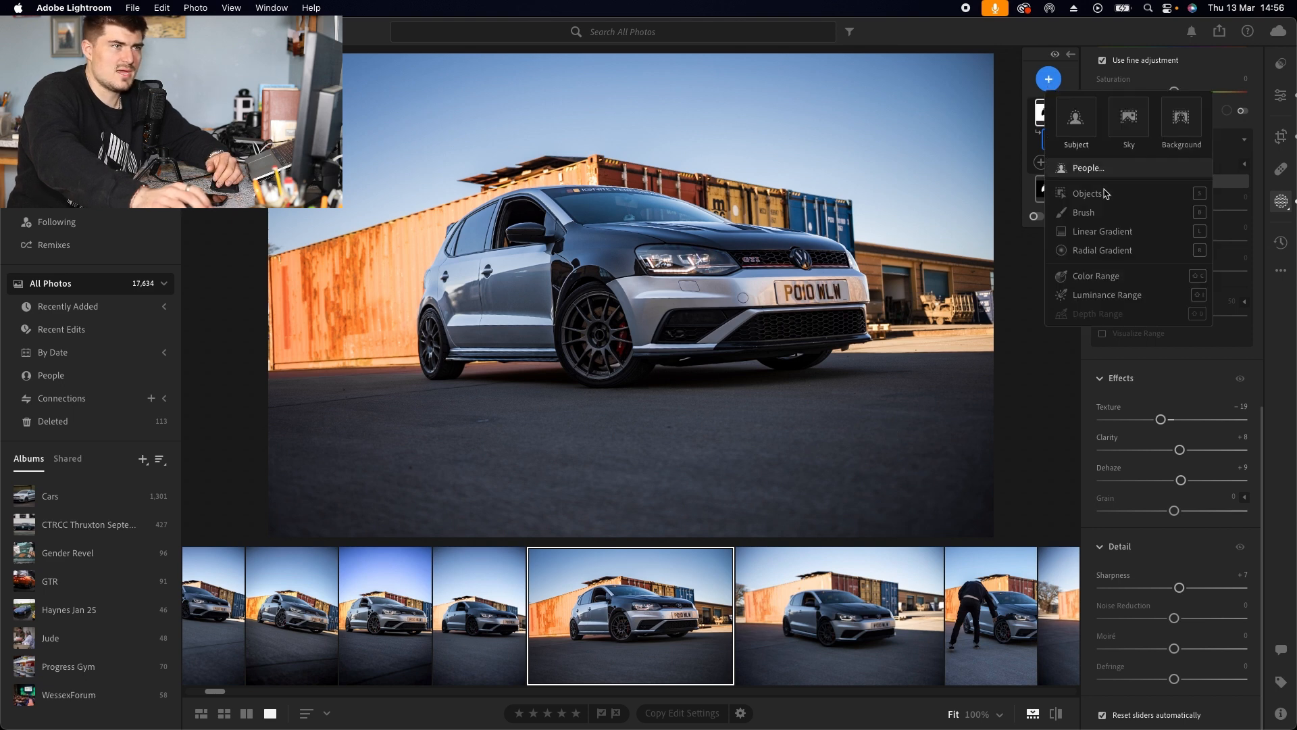
pyautogui.click(1129, 118)
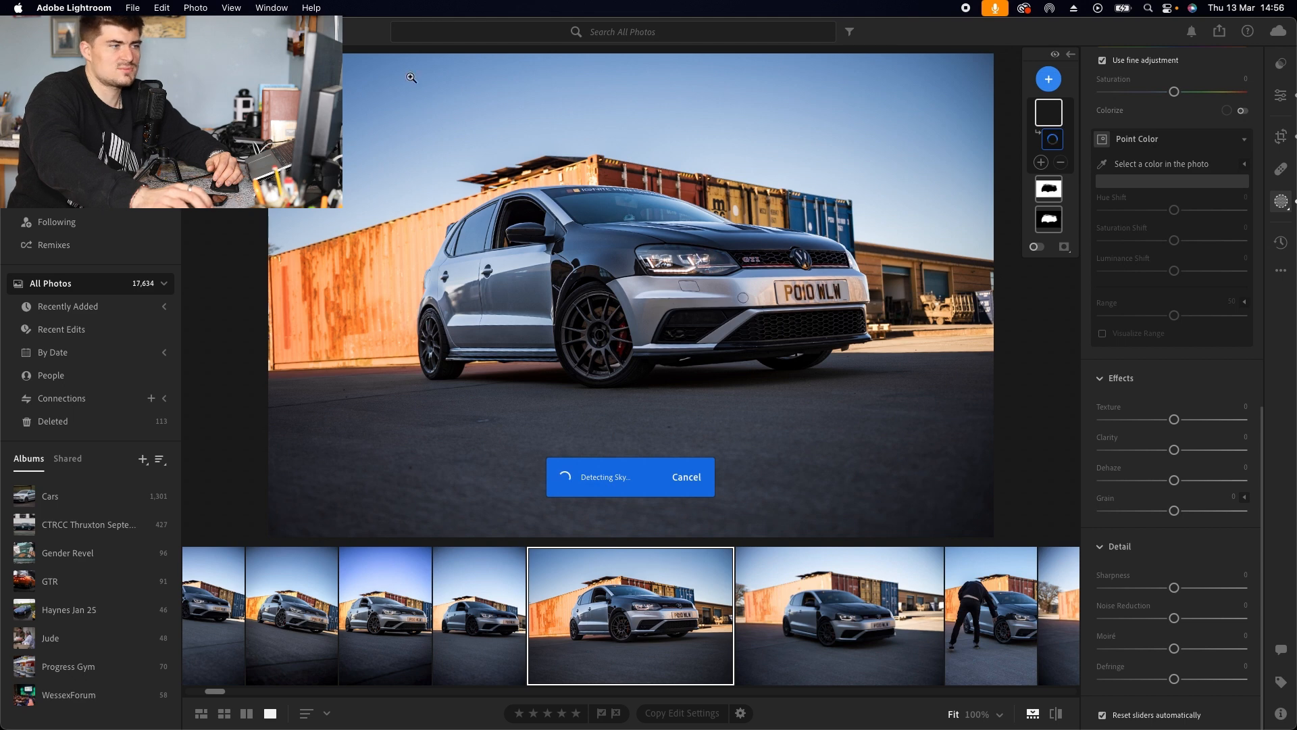
pyautogui.scroll(10, 1184, 333)
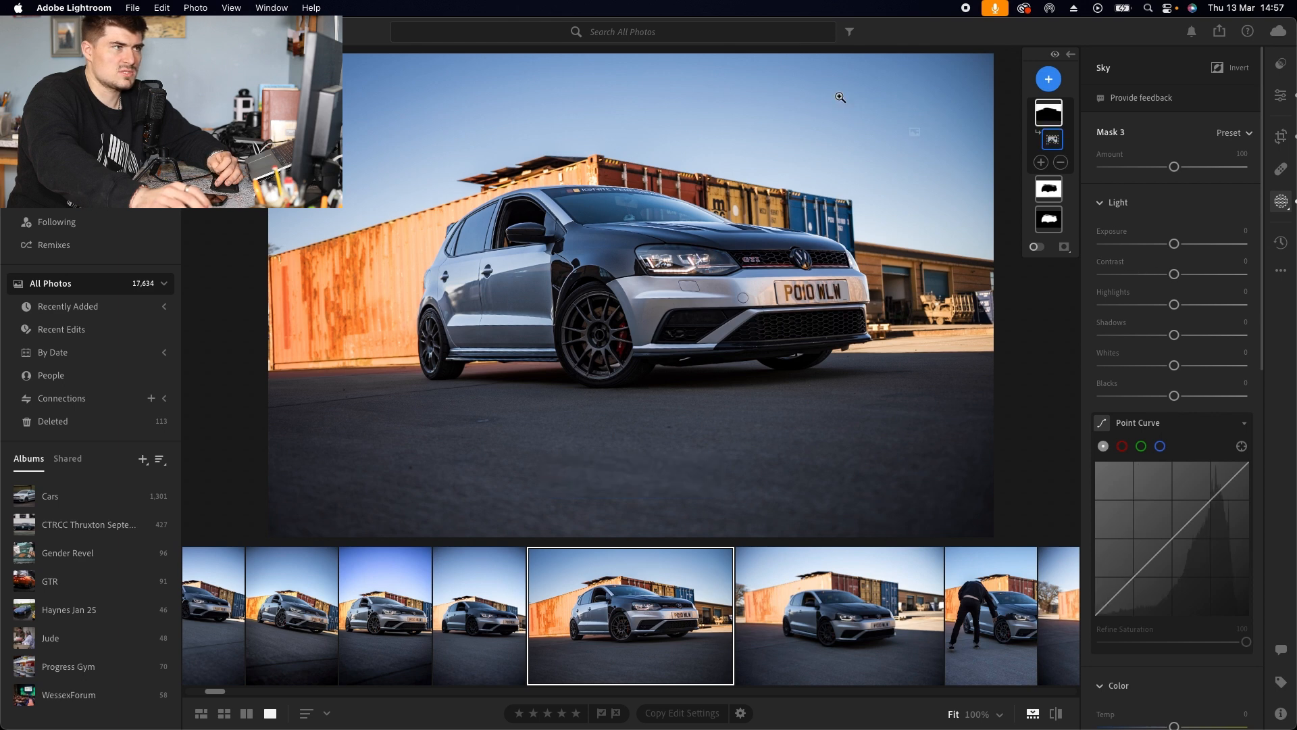
pyautogui.moveTo(1056, 120)
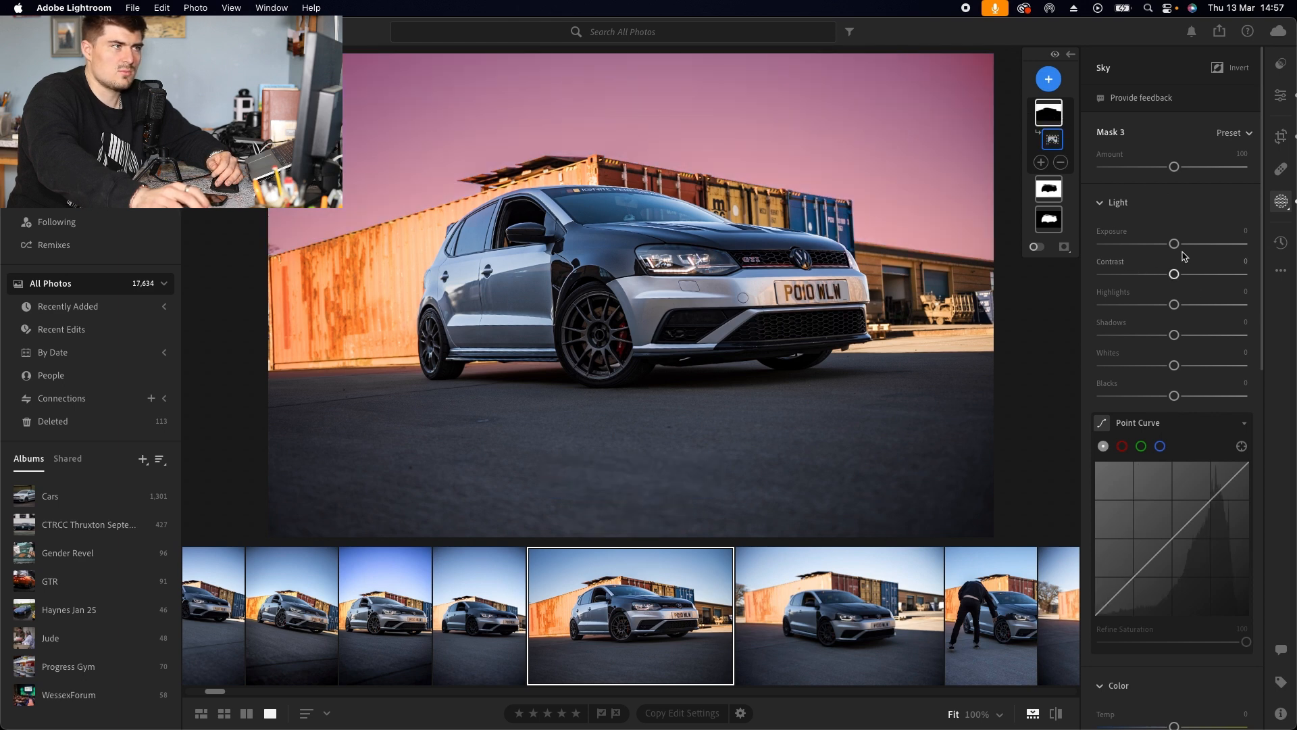
pyautogui.moveTo(1177, 246); pyautogui.dragTo(1177, 249)
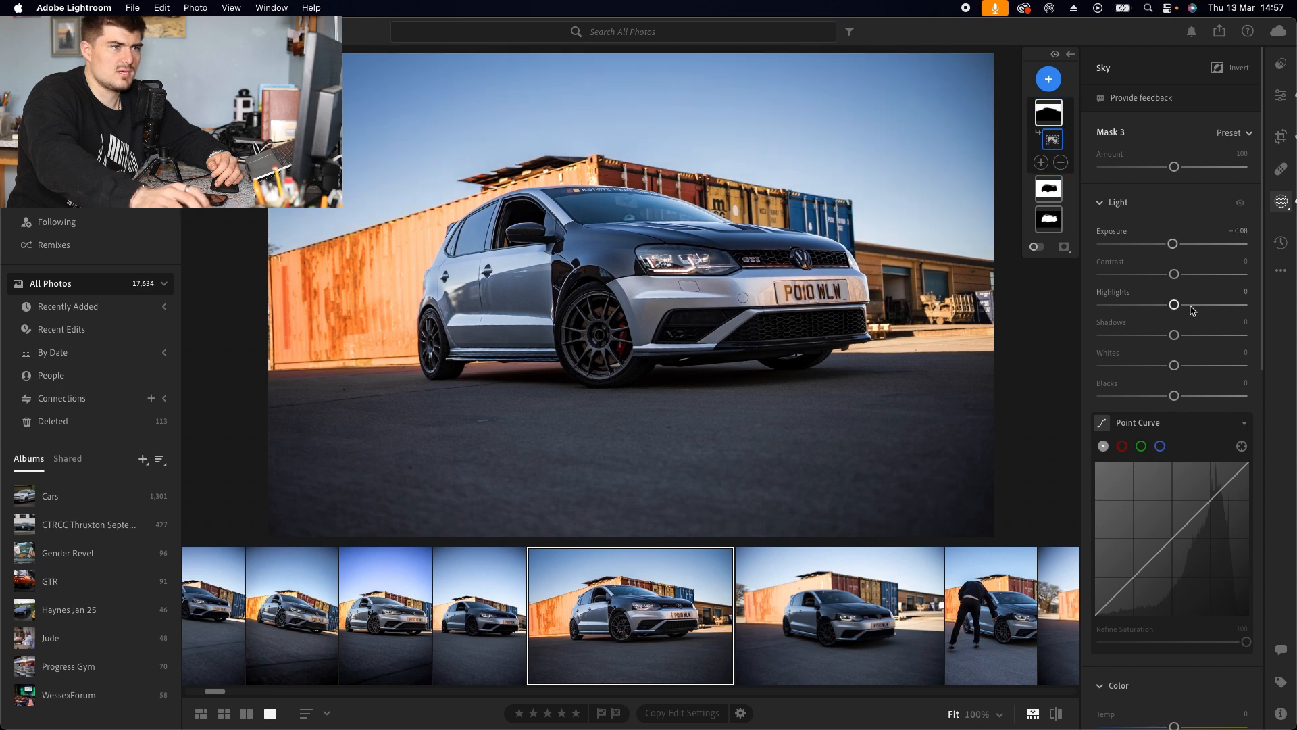
pyautogui.moveTo(1175, 305); pyautogui.dragTo(1159, 306)
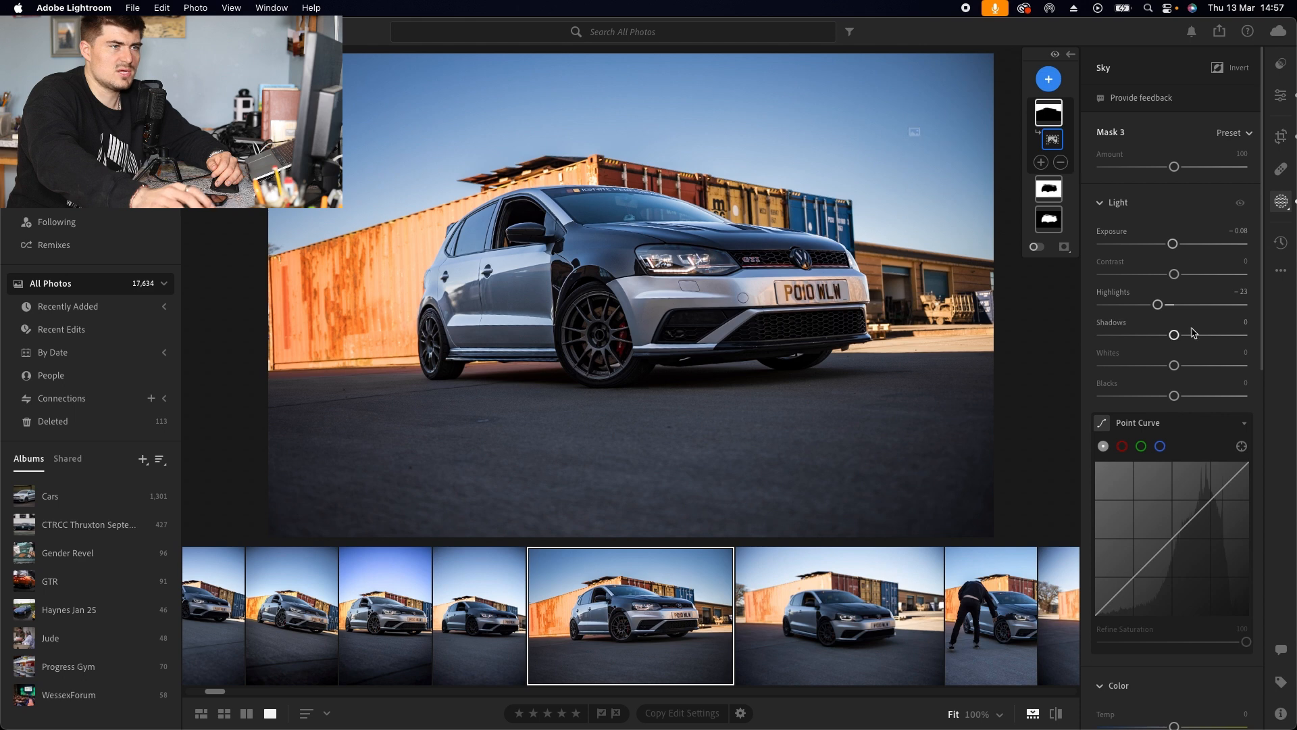
# Step: Set the sky mask's Temp to -21, Tint to +16 and Saturation to -2
pyautogui.scroll(-10, 1173, 332)
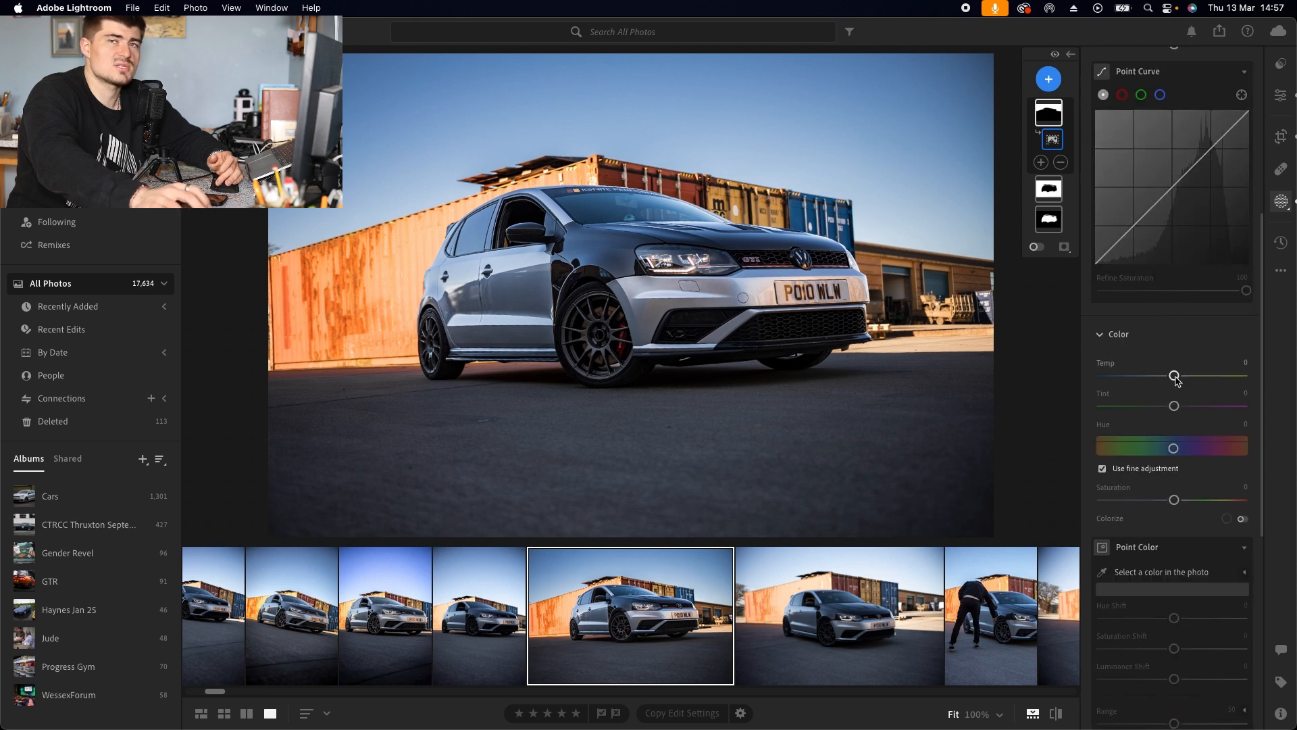
pyautogui.moveTo(1174, 376); pyautogui.dragTo(1161, 382)
pyautogui.moveTo(1174, 500); pyautogui.dragTo(1180, 500)
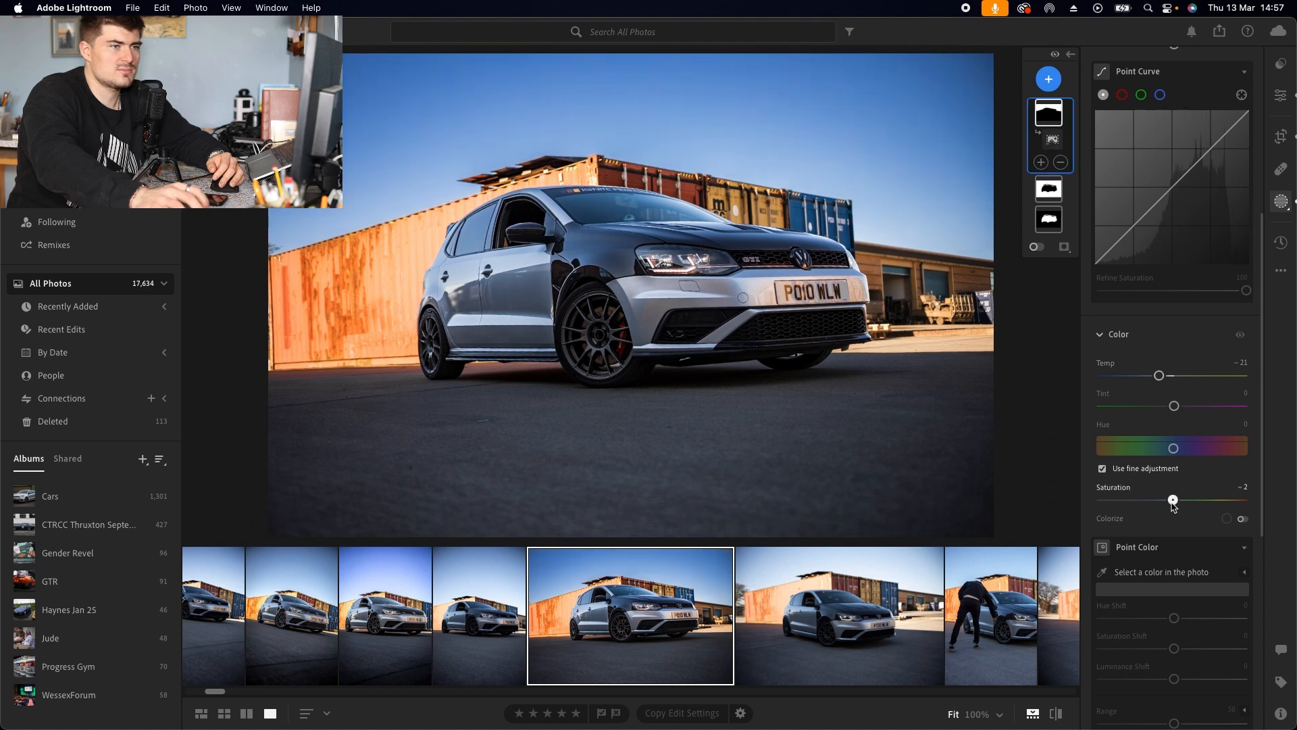
pyautogui.moveTo(1174, 505); pyautogui.dragTo(1174, 506)
pyautogui.moveTo(1173, 407); pyautogui.dragTo(1186, 413)
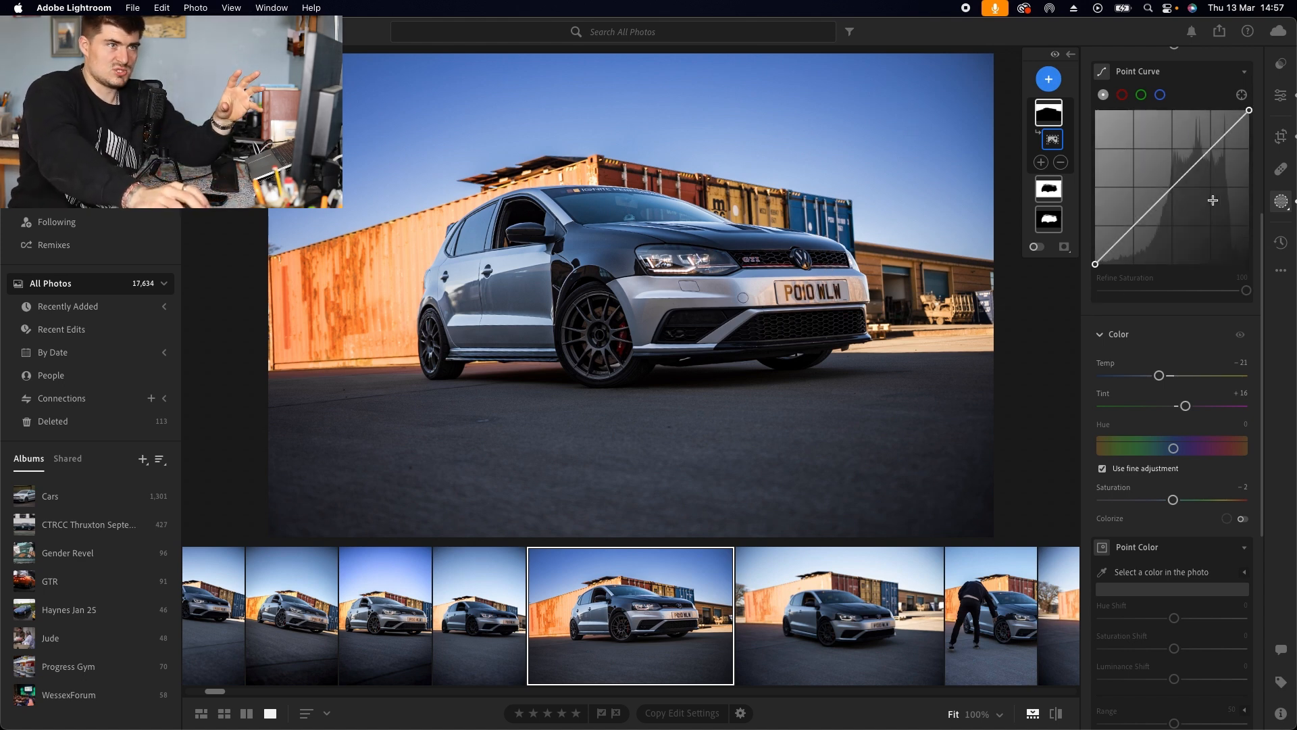
# Step: Add a linear gradient rising from the bottom of the frame and set its Exposure to -1.08
pyautogui.click(1283, 170)
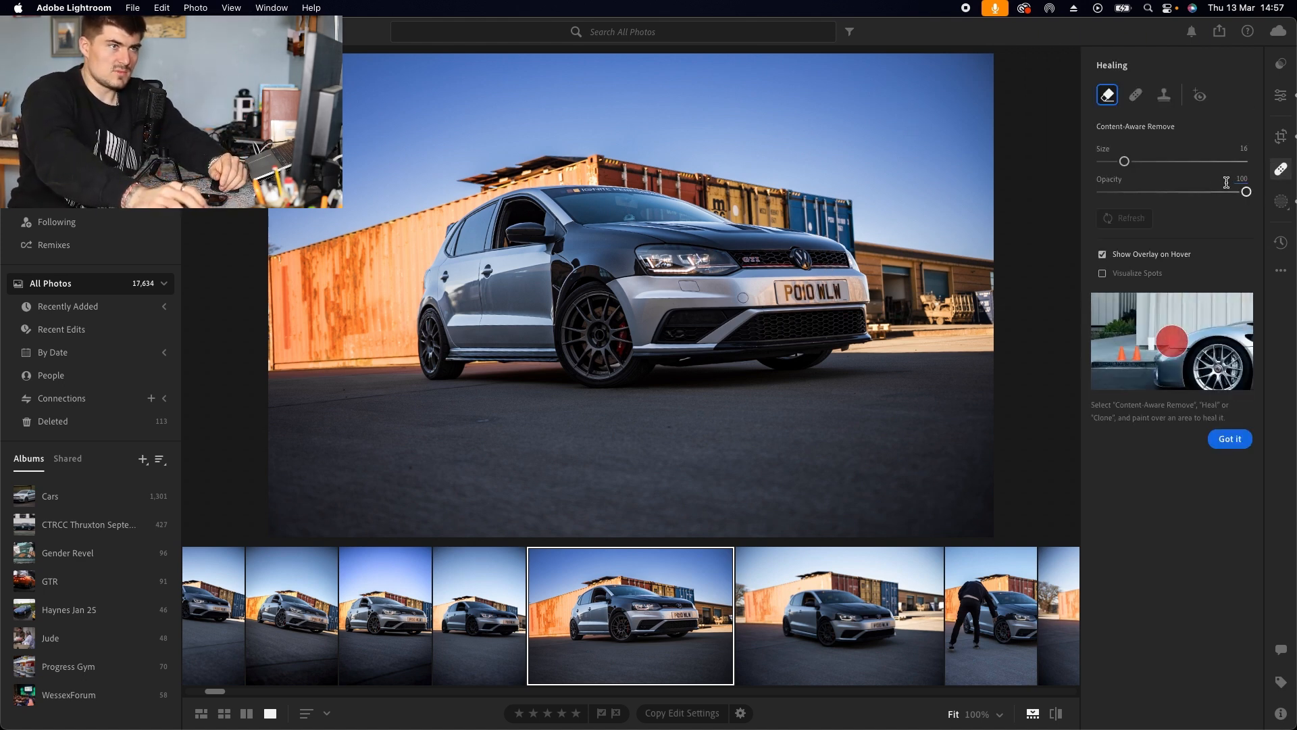
pyautogui.click(1282, 202)
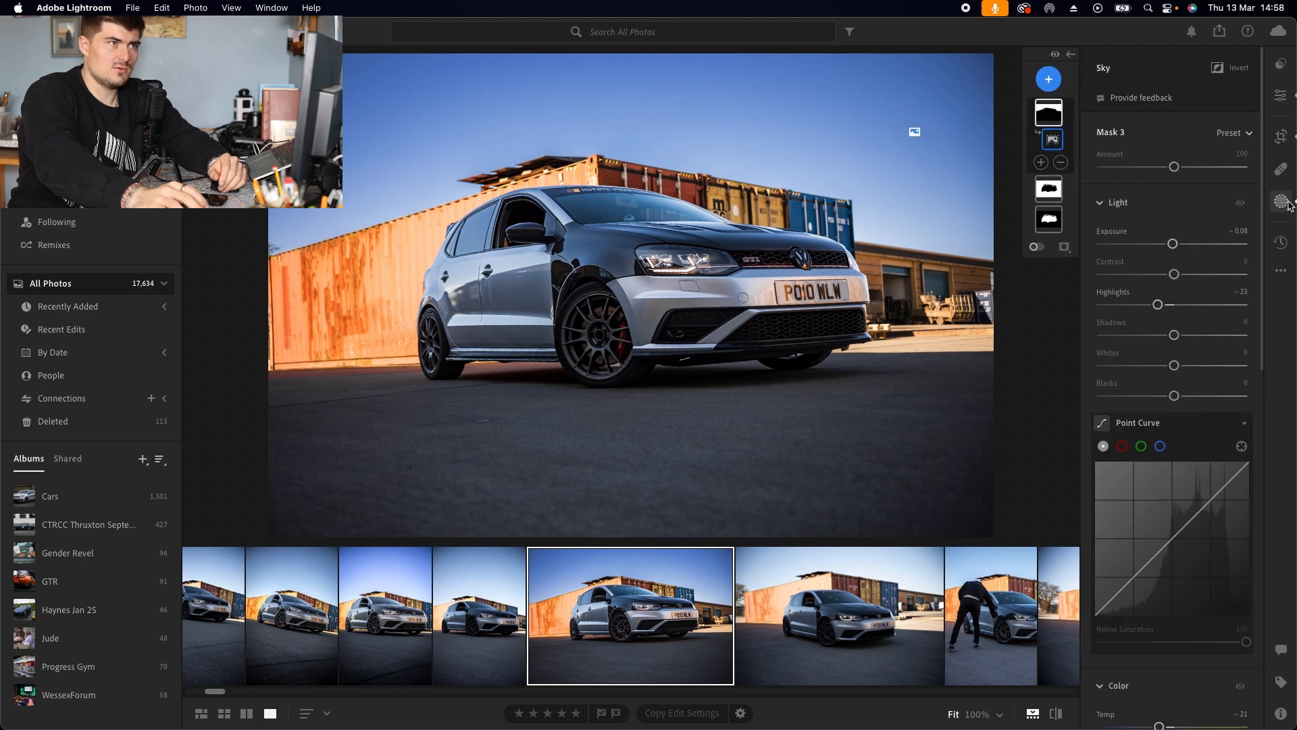
pyautogui.click(1049, 80)
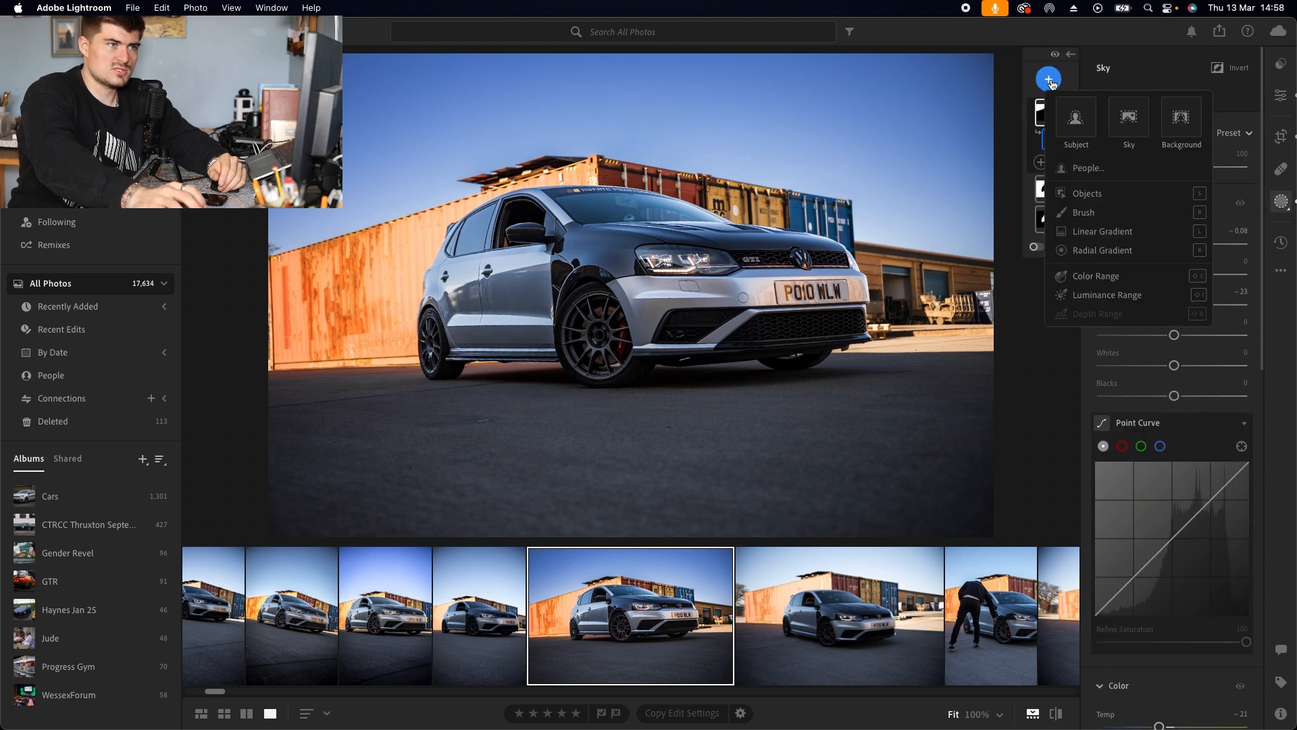
pyautogui.click(1104, 231)
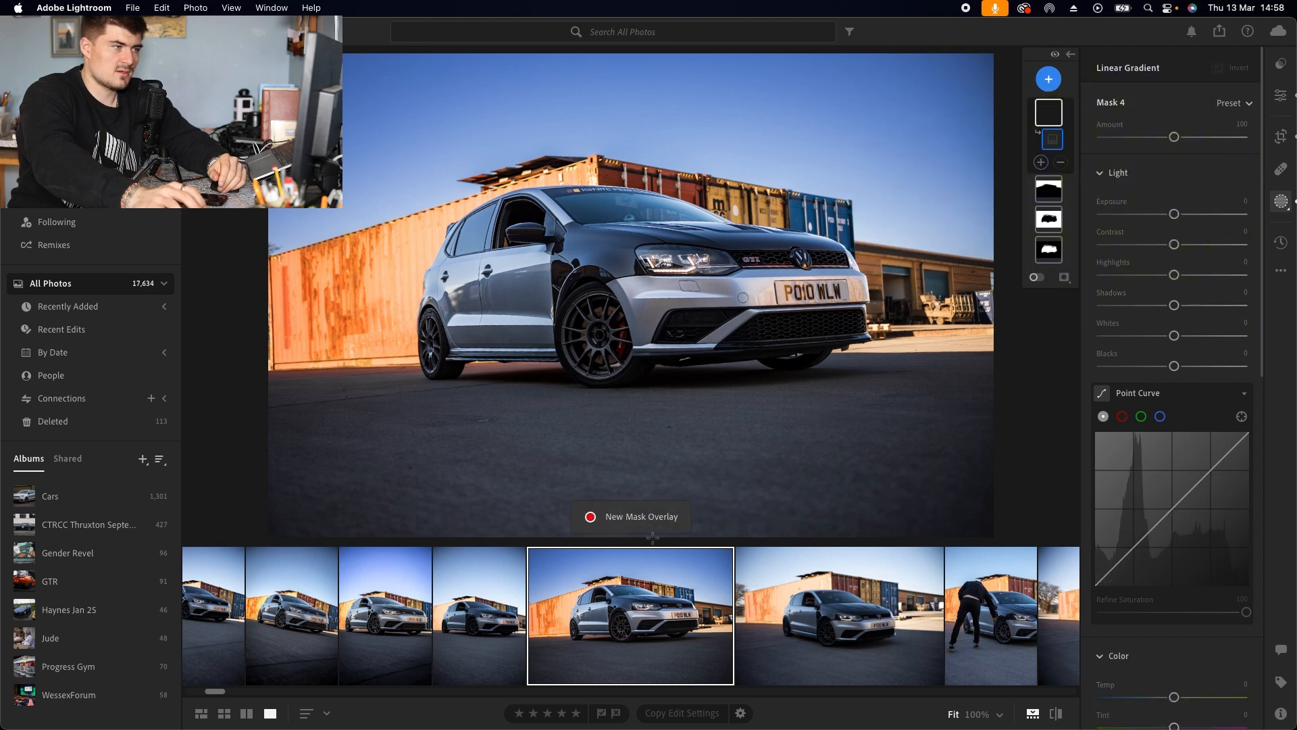
pyautogui.moveTo(657, 541); pyautogui.dragTo(663, 322)
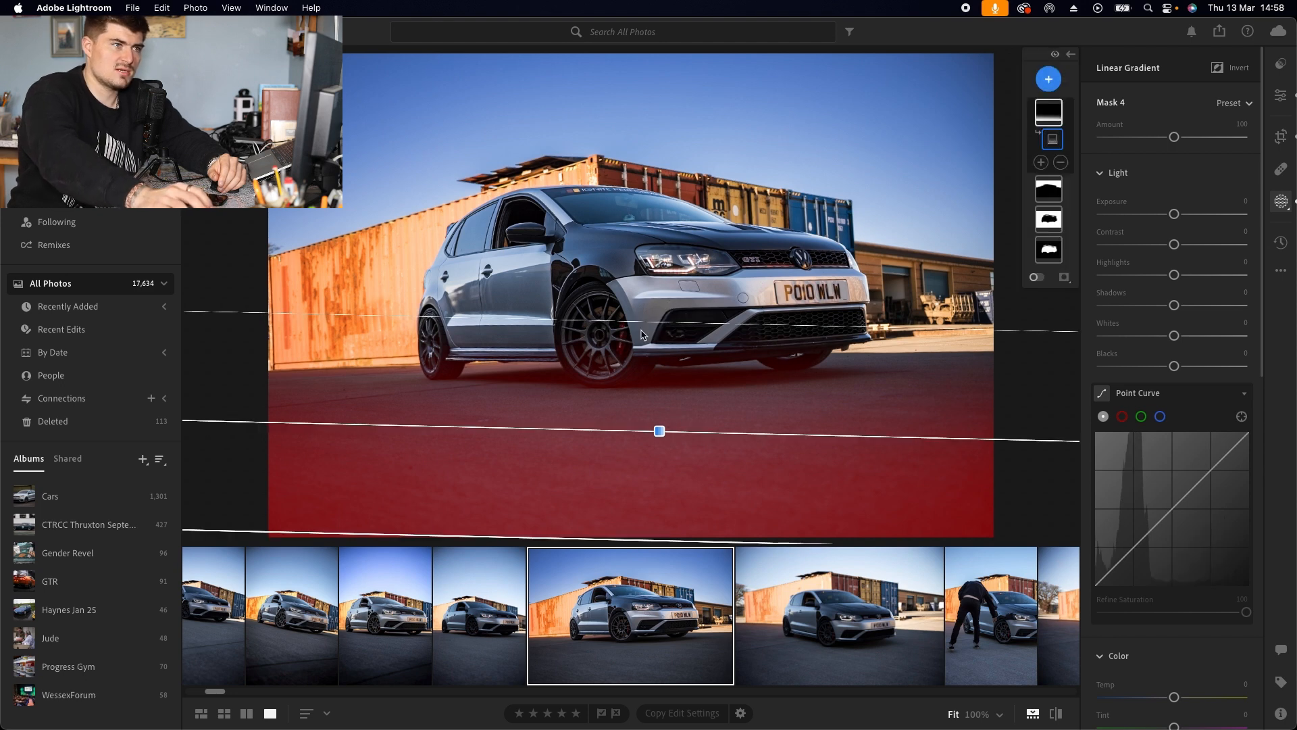
pyautogui.moveTo(1174, 214); pyautogui.dragTo(1154, 215)
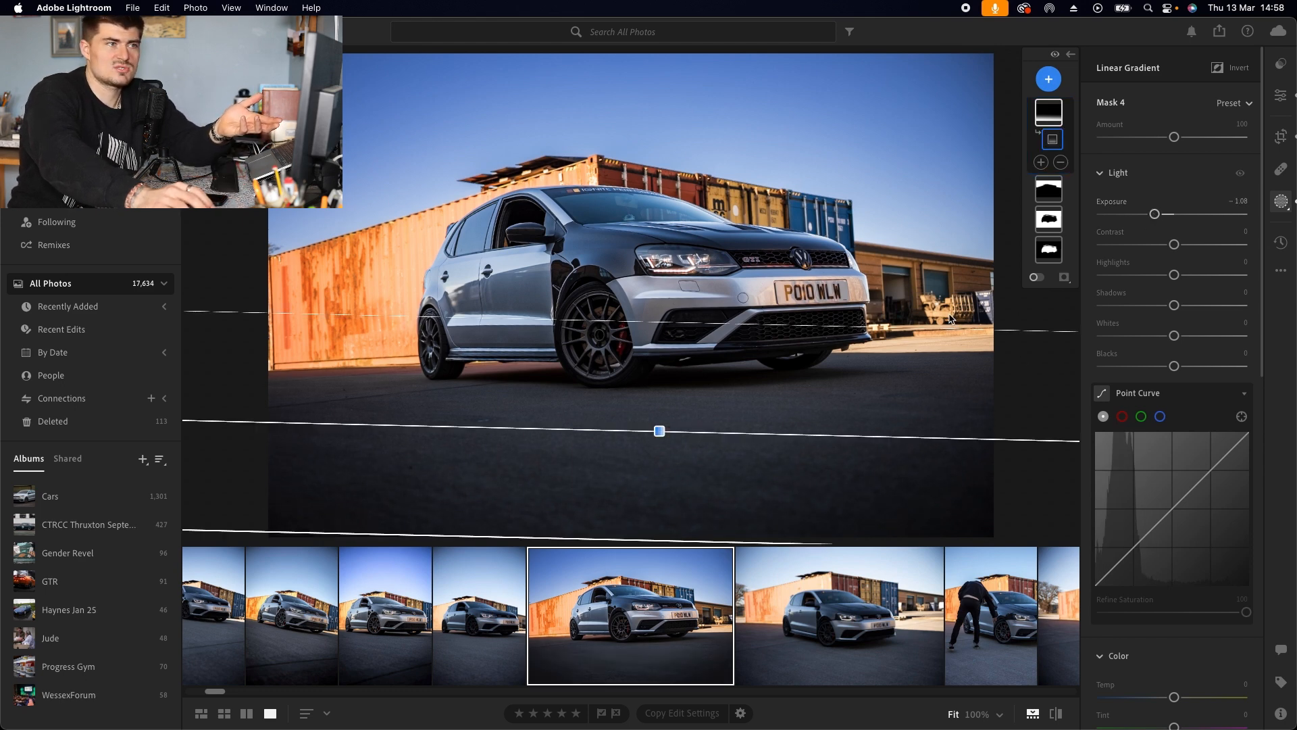
# Step: Set the bottom gradient's Exposure to -1.12
pyautogui.click(1061, 163)
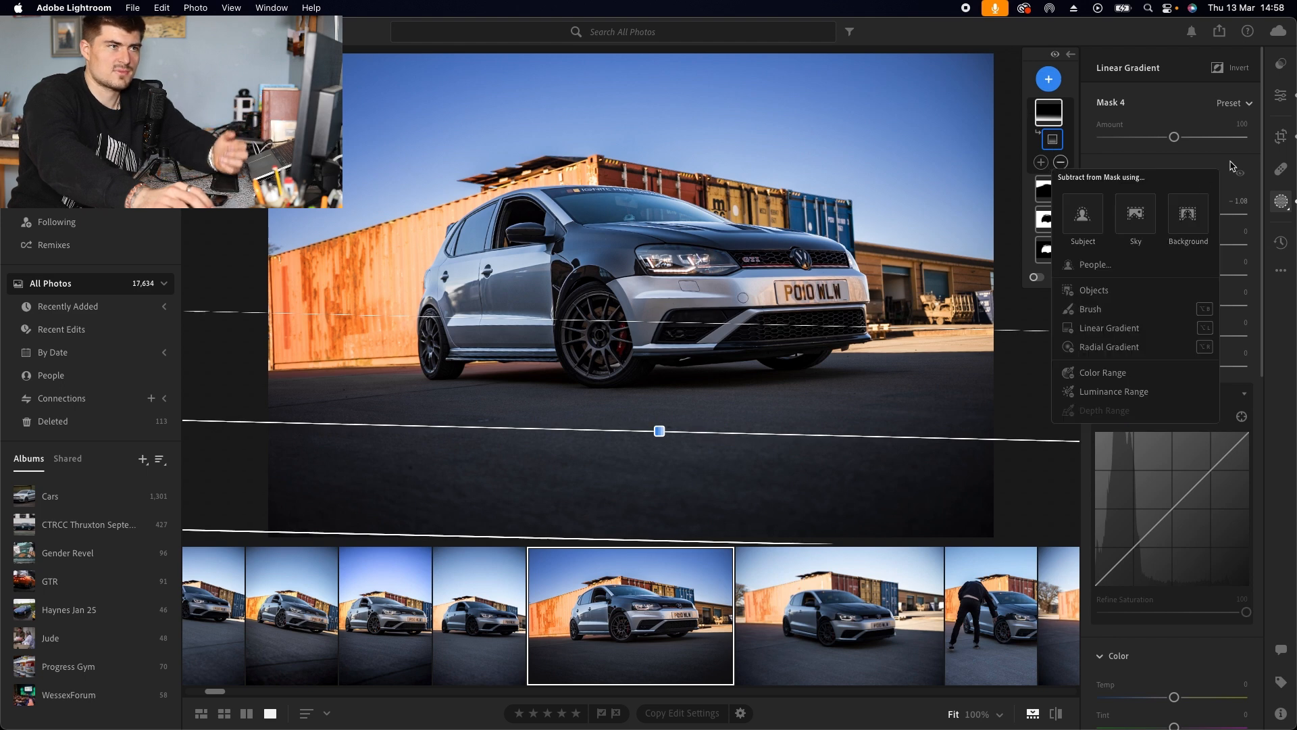
pyautogui.scroll(-5, 1235, 228)
pyautogui.click(1151, 159)
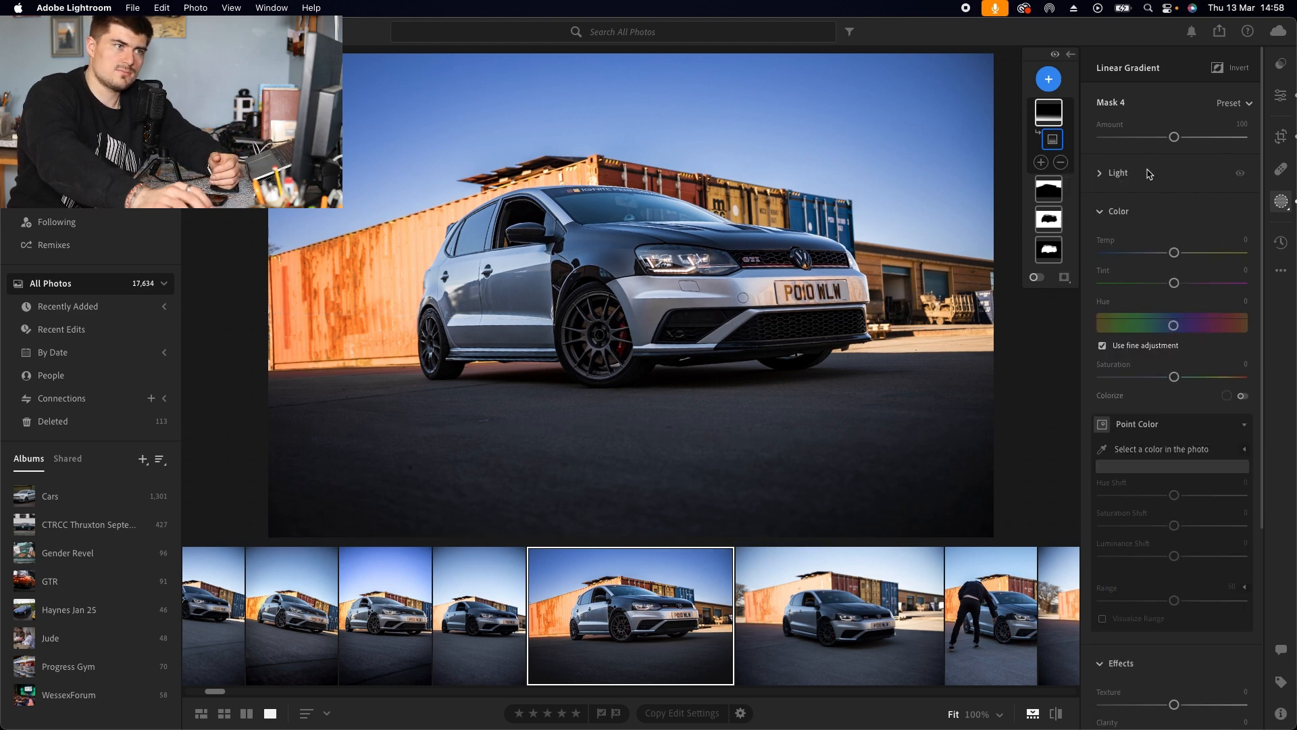
pyautogui.click(1127, 175)
pyautogui.moveTo(1158, 222)
pyautogui.mouseDown()
pyautogui.moveTo(1179, 221)
pyautogui.moveTo(1157, 221)
pyautogui.mouseUp()
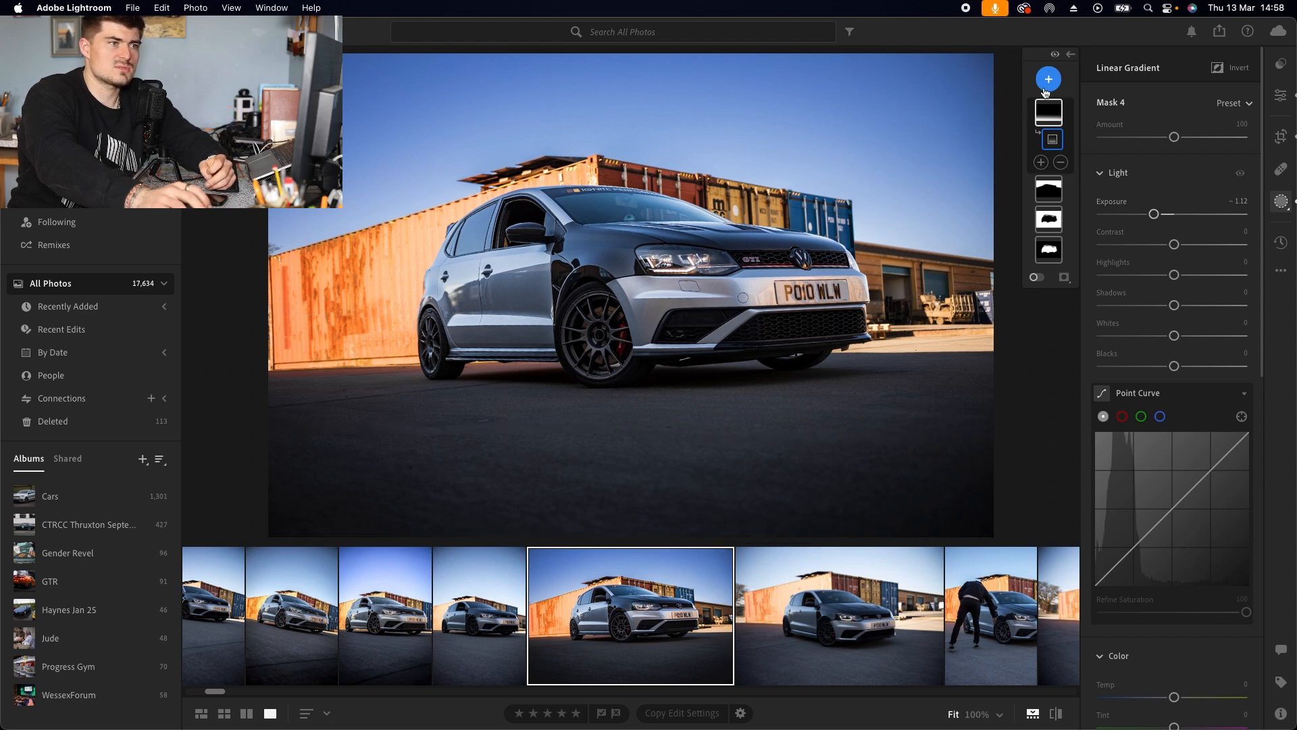
# Step: Add a diagonal linear gradient over the top-left corner, set its Exposure to +0.96 and fine-tune its position and angle
pyautogui.click(1046, 92)
pyautogui.click(1101, 233)
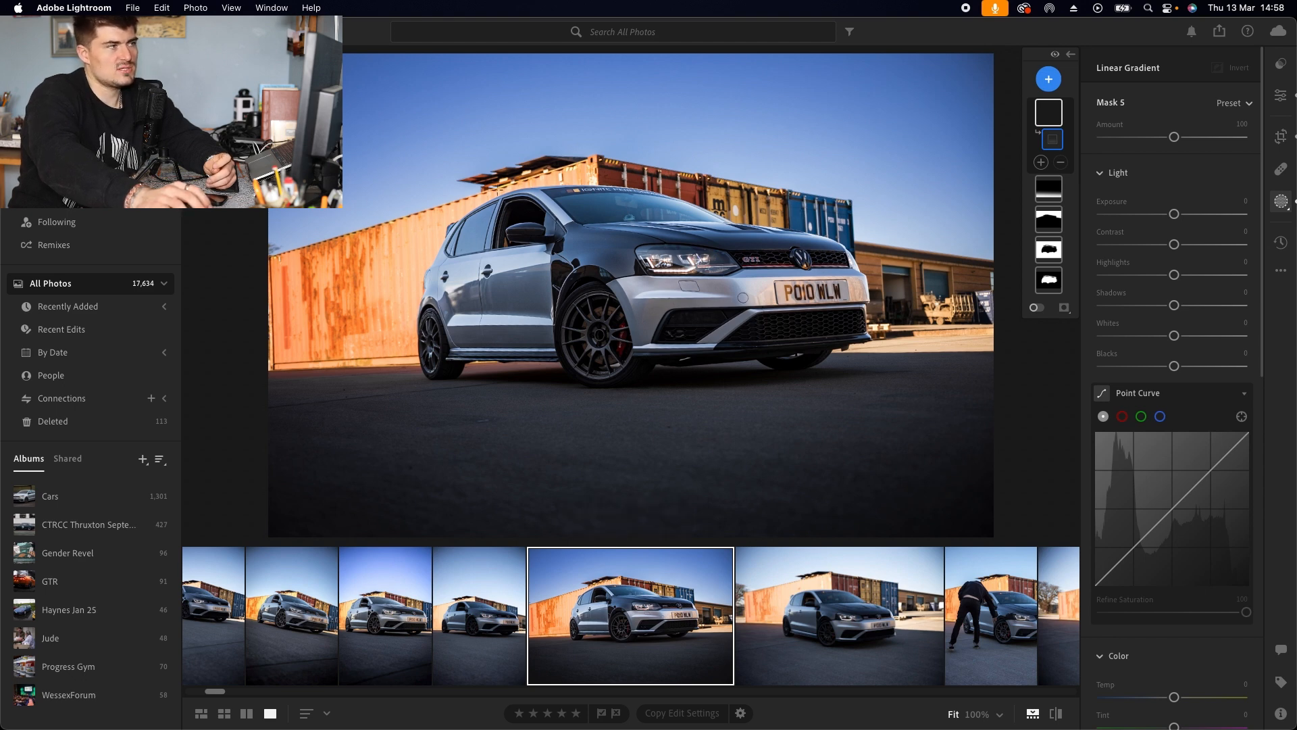
pyautogui.moveTo(230, 96); pyautogui.dragTo(534, 245)
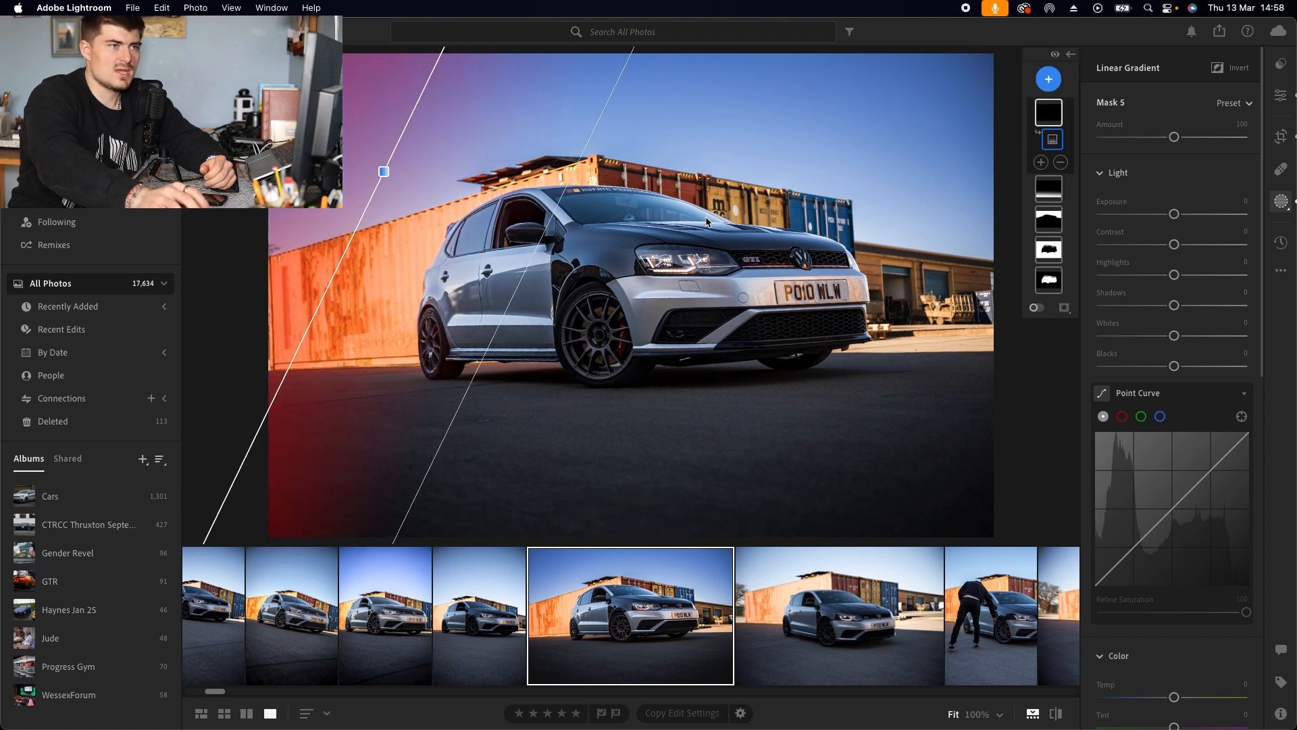
pyautogui.moveTo(1174, 214); pyautogui.dragTo(1191, 215)
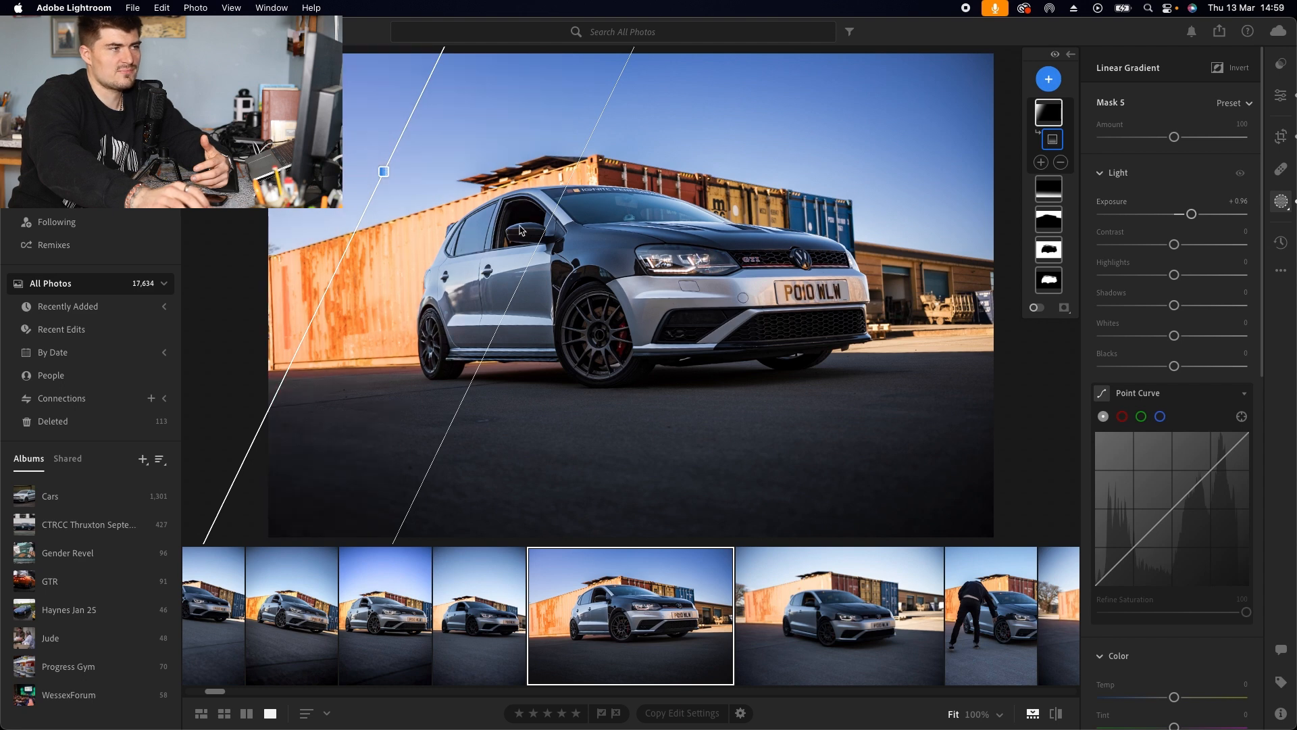
pyautogui.moveTo(543, 235); pyautogui.dragTo(598, 236)
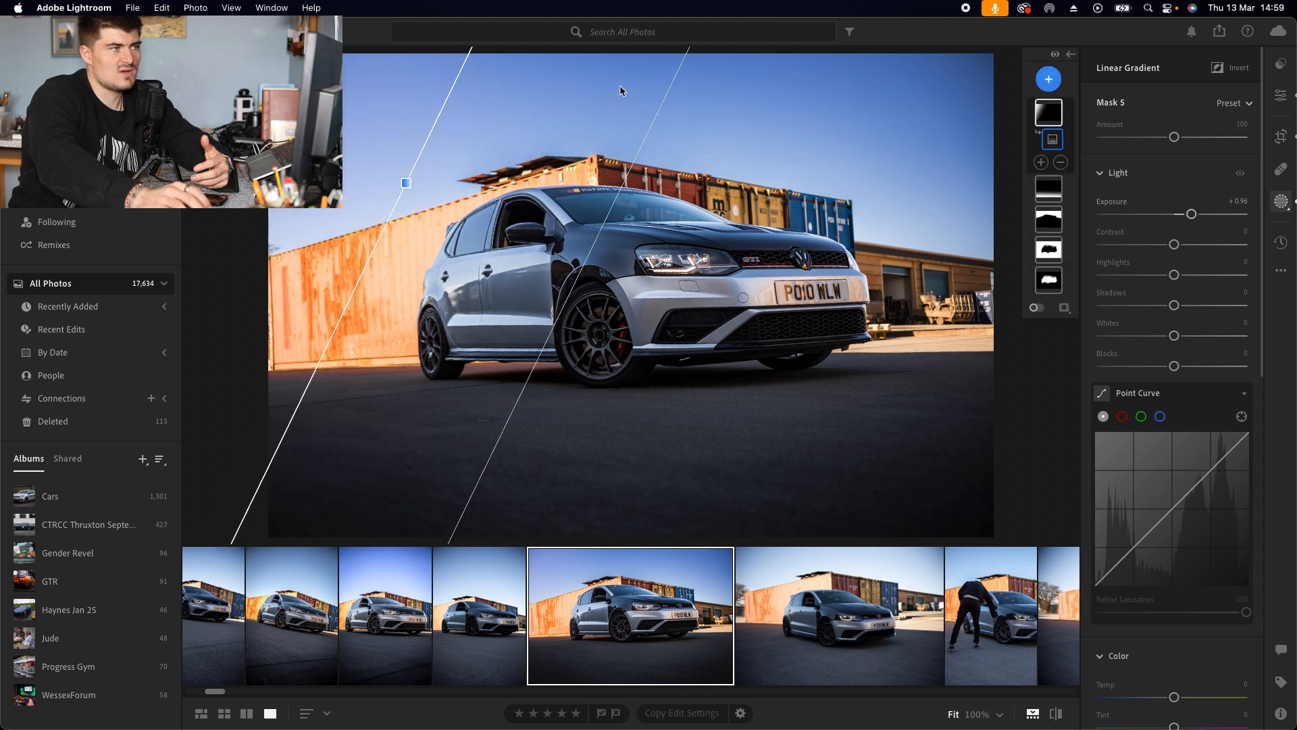
pyautogui.moveTo(406, 182); pyautogui.dragTo(421, 156)
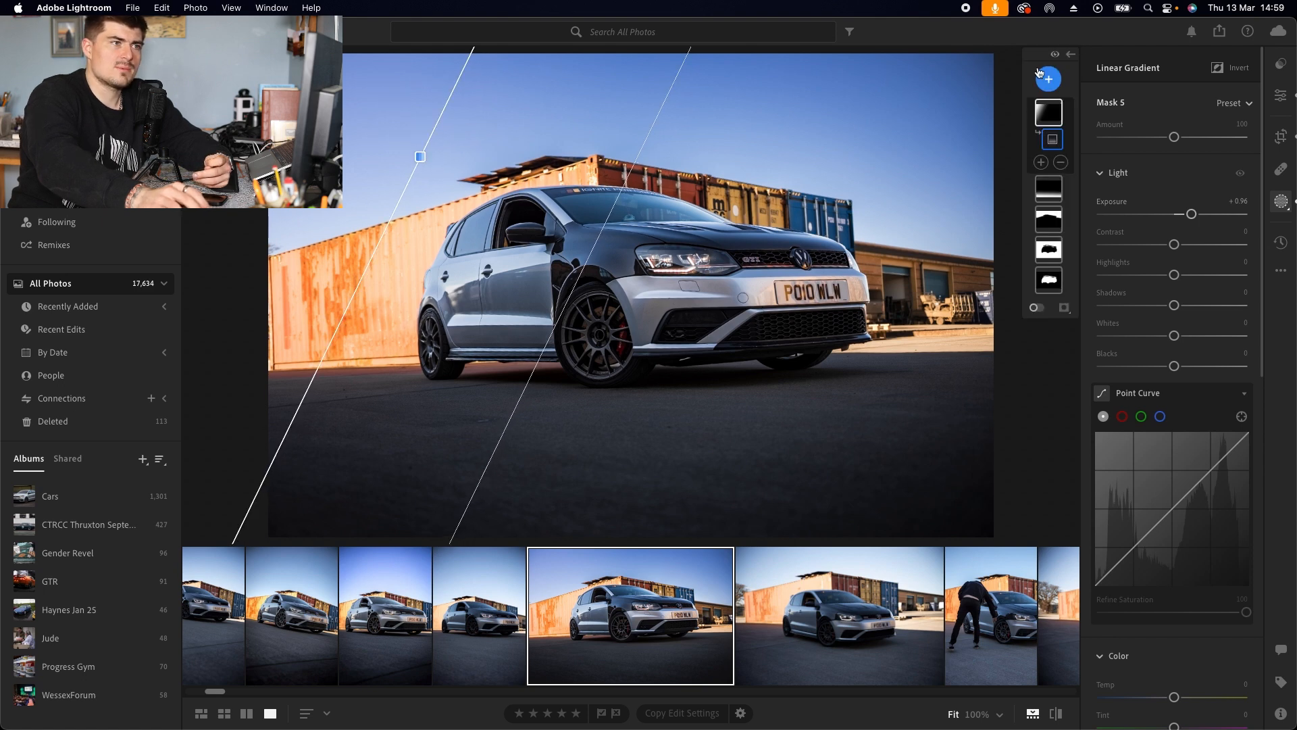
# Step: Add a linear gradient from the right edge towards the car and set its Exposure to -0.16
pyautogui.click(1039, 80)
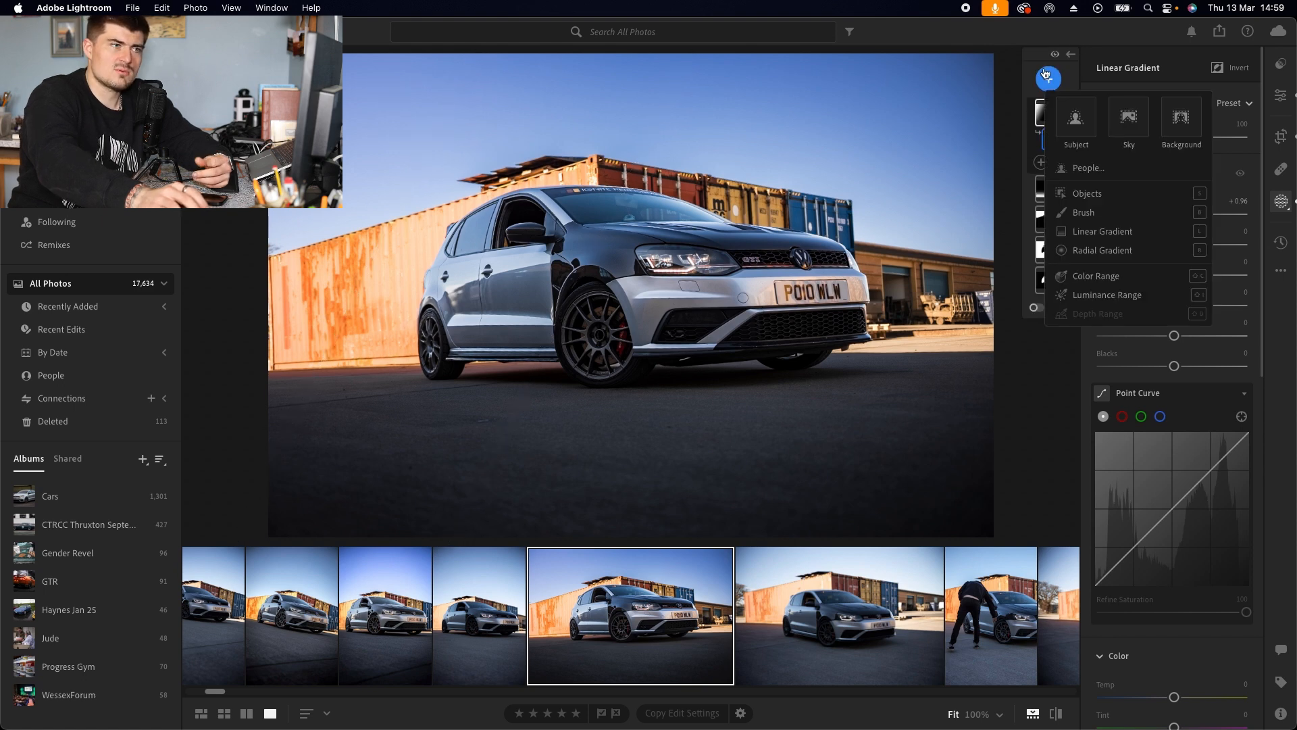
pyautogui.click(1104, 231)
pyautogui.moveTo(1007, 346); pyautogui.dragTo(702, 344)
pyautogui.moveTo(1174, 214); pyautogui.dragTo(1172, 225)
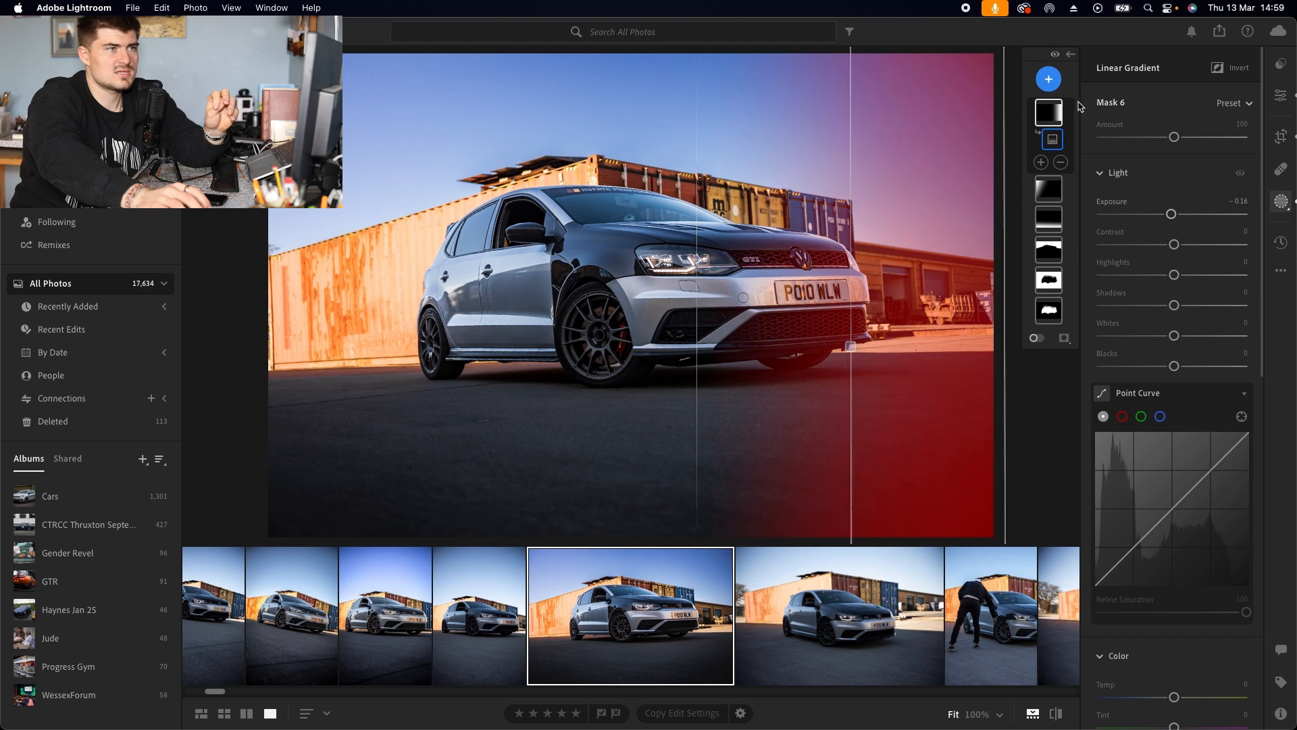
# Step: Add a Brush mask at size 7.0, paint a small spot below the rear wheel and set its Exposure to -1.60
pyautogui.click(1056, 87)
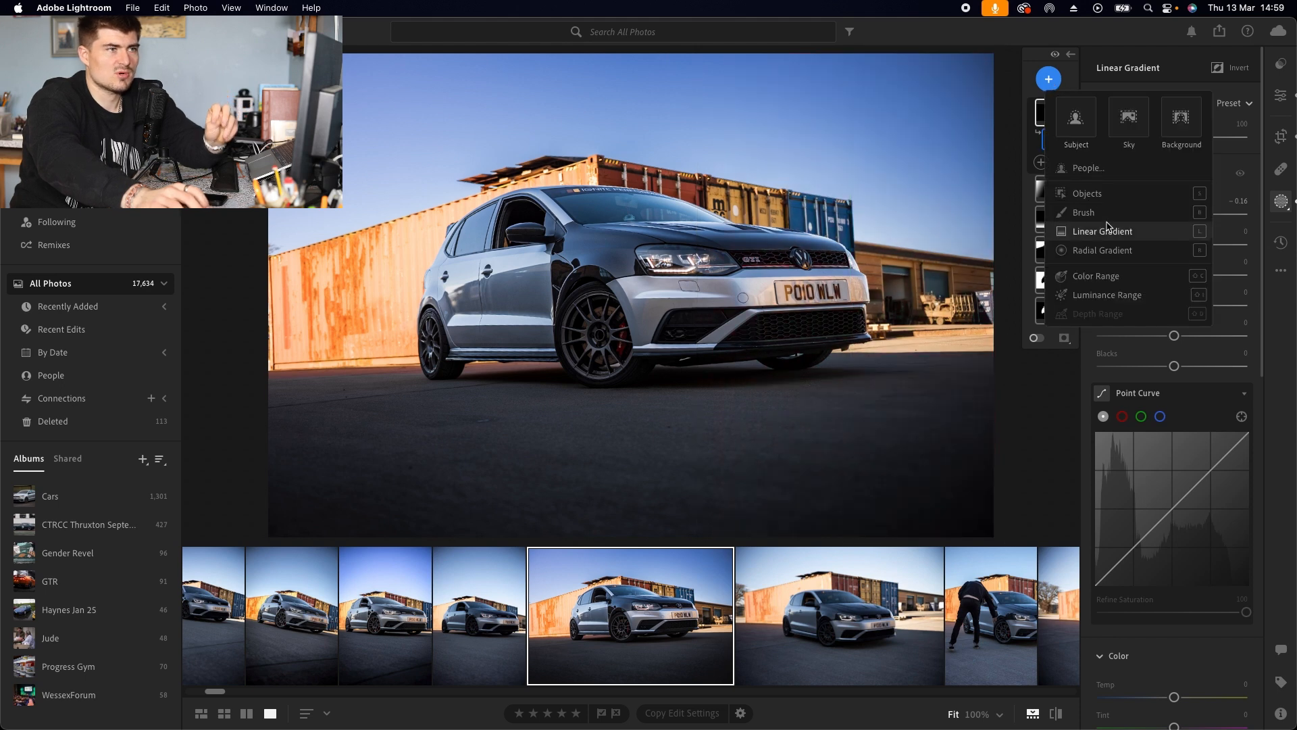
pyautogui.press('b')
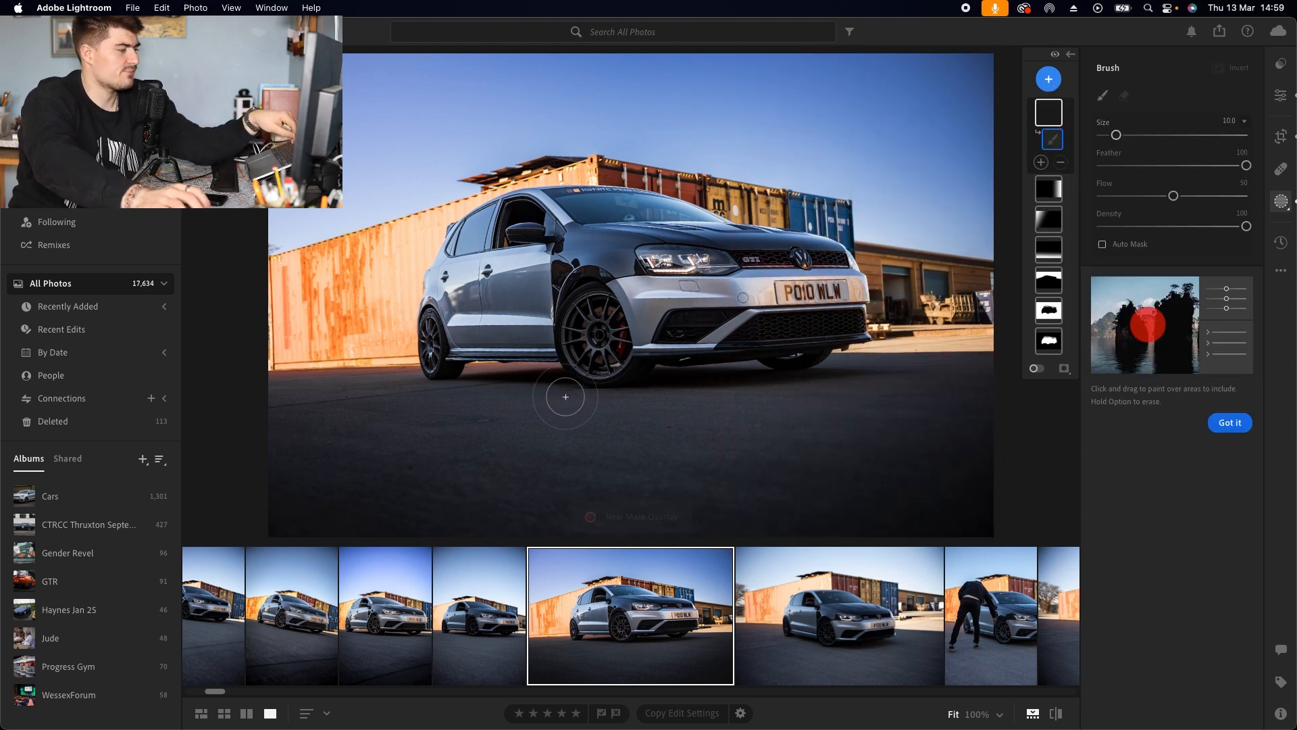
pyautogui.press('[')
pyautogui.press('[')
pyautogui.press('[')
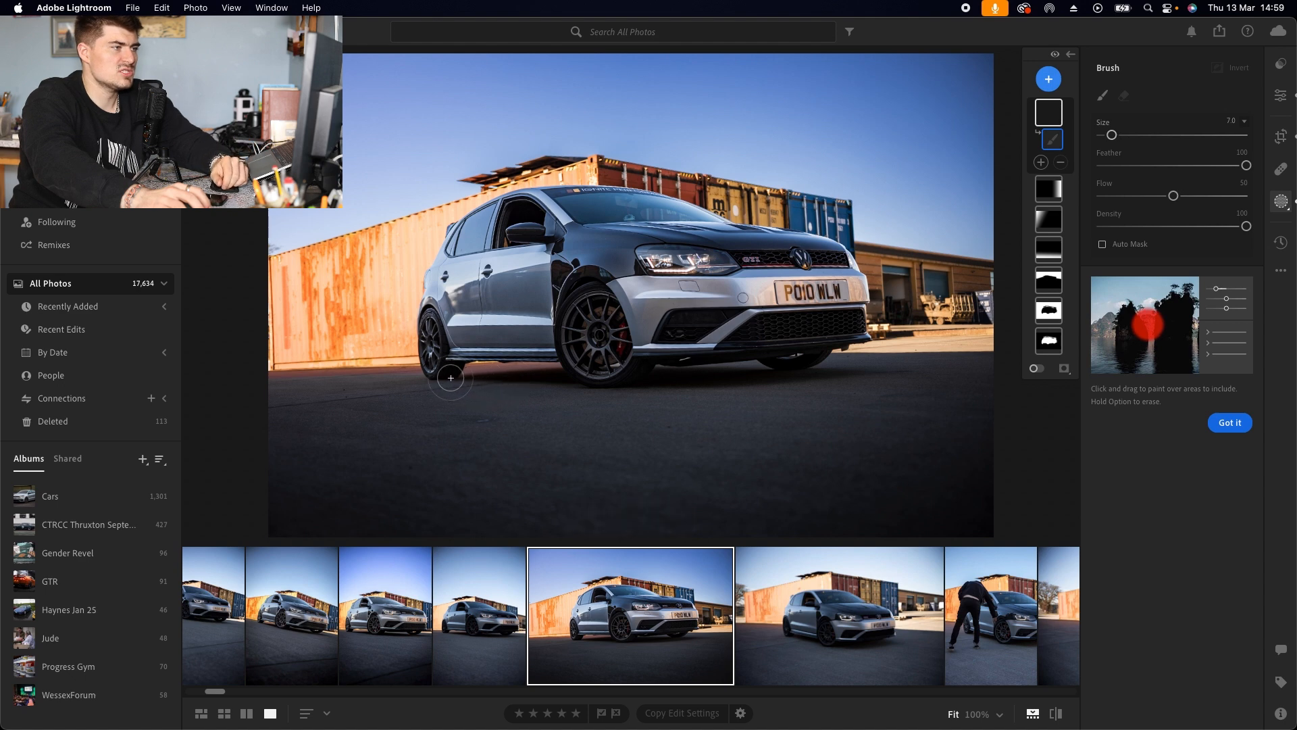
pyautogui.moveTo(429, 381)
pyautogui.mouseDown()
pyautogui.moveTo(673, 393)
pyautogui.moveTo(869, 373)
pyautogui.moveTo(564, 392)
pyautogui.moveTo(426, 382)
pyautogui.mouseUp()
pyautogui.moveTo(1173, 397); pyautogui.dragTo(1148, 401)
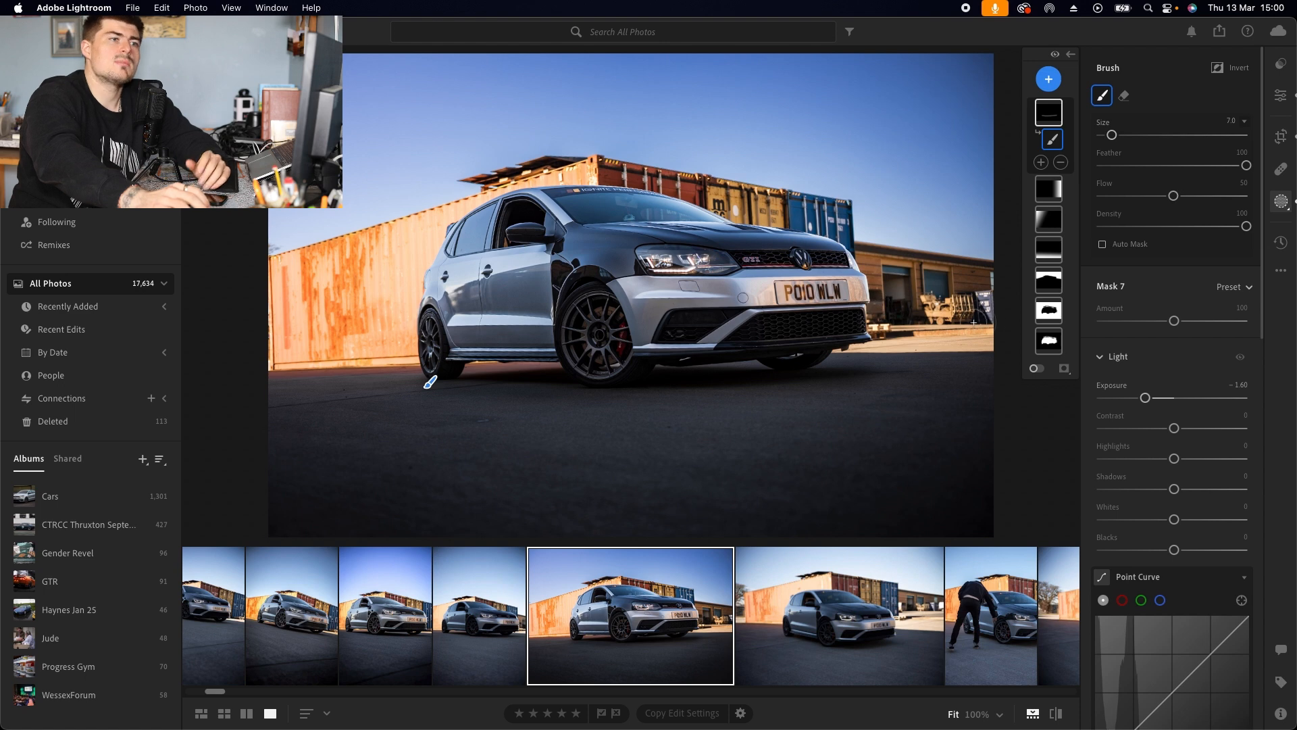
# Step: Enlarge the photo view and toggle between the edited photo and the original to compare them
pyautogui.click(1281, 98)
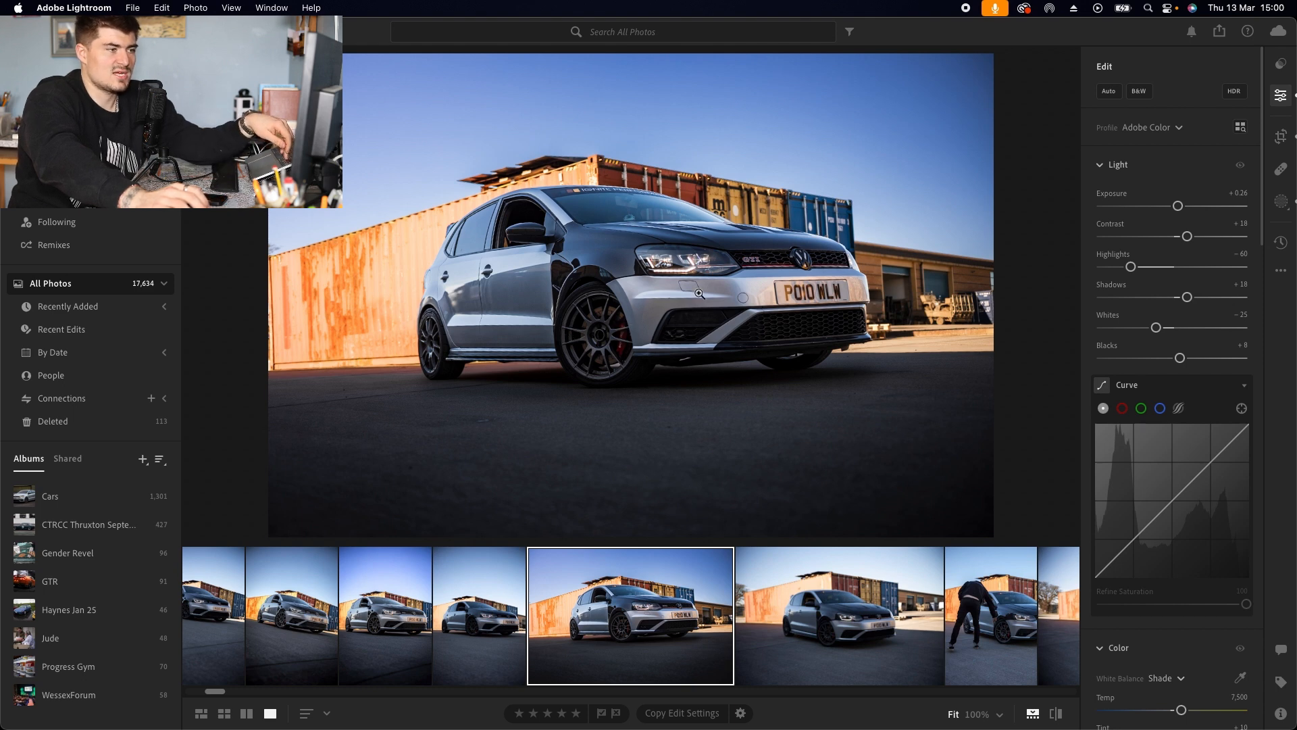
pyautogui.press('/')
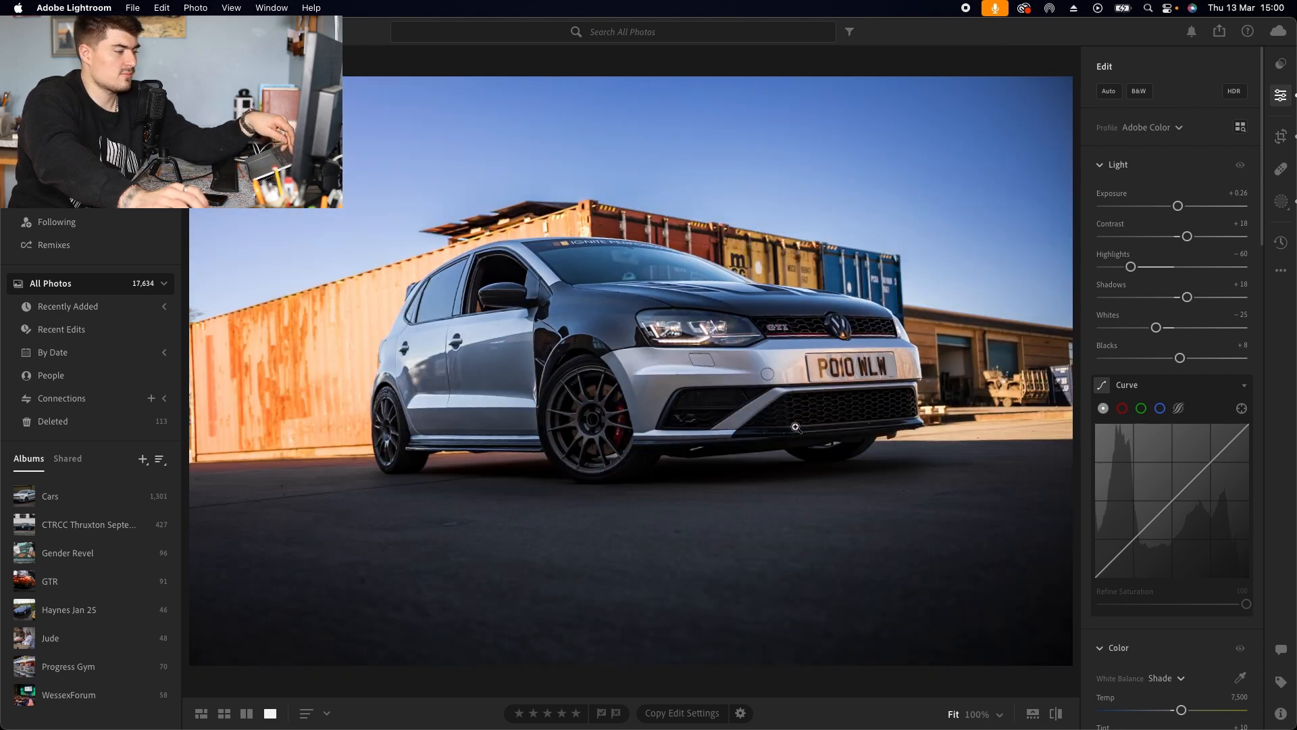
pyautogui.press('\\')
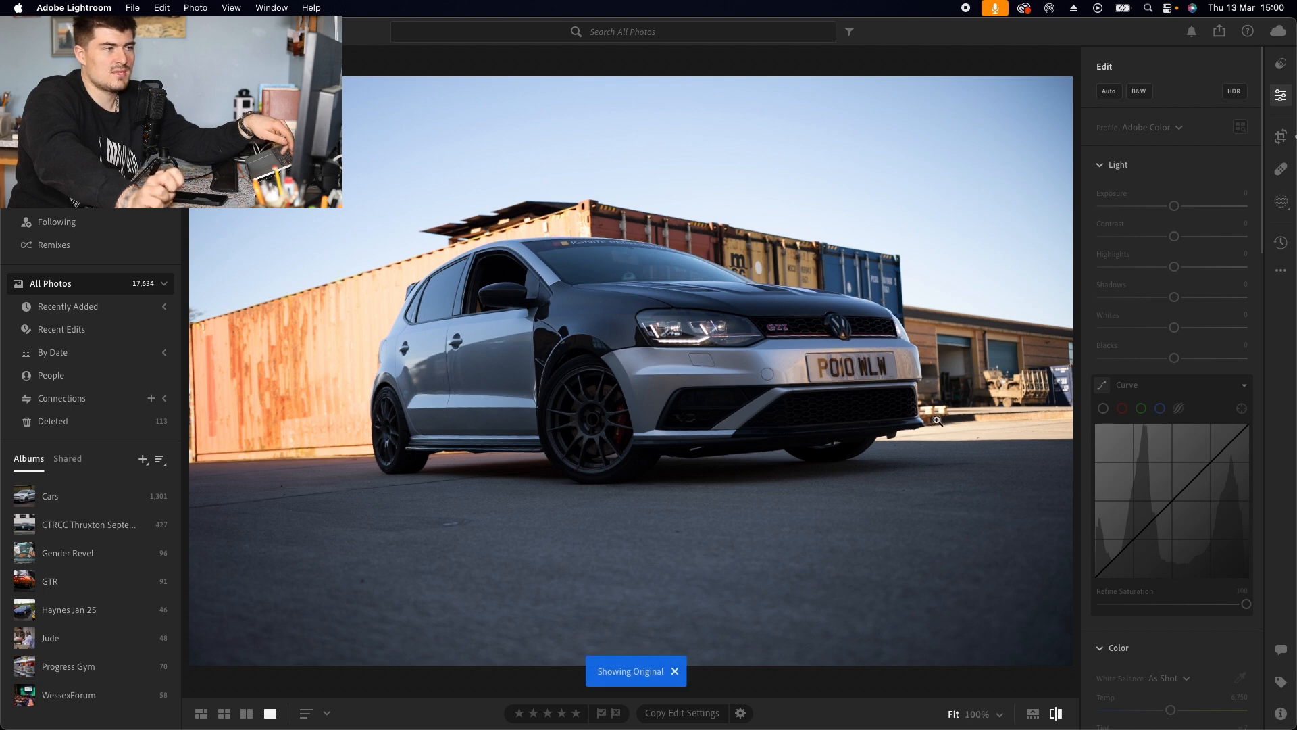
pyautogui.press('\\')
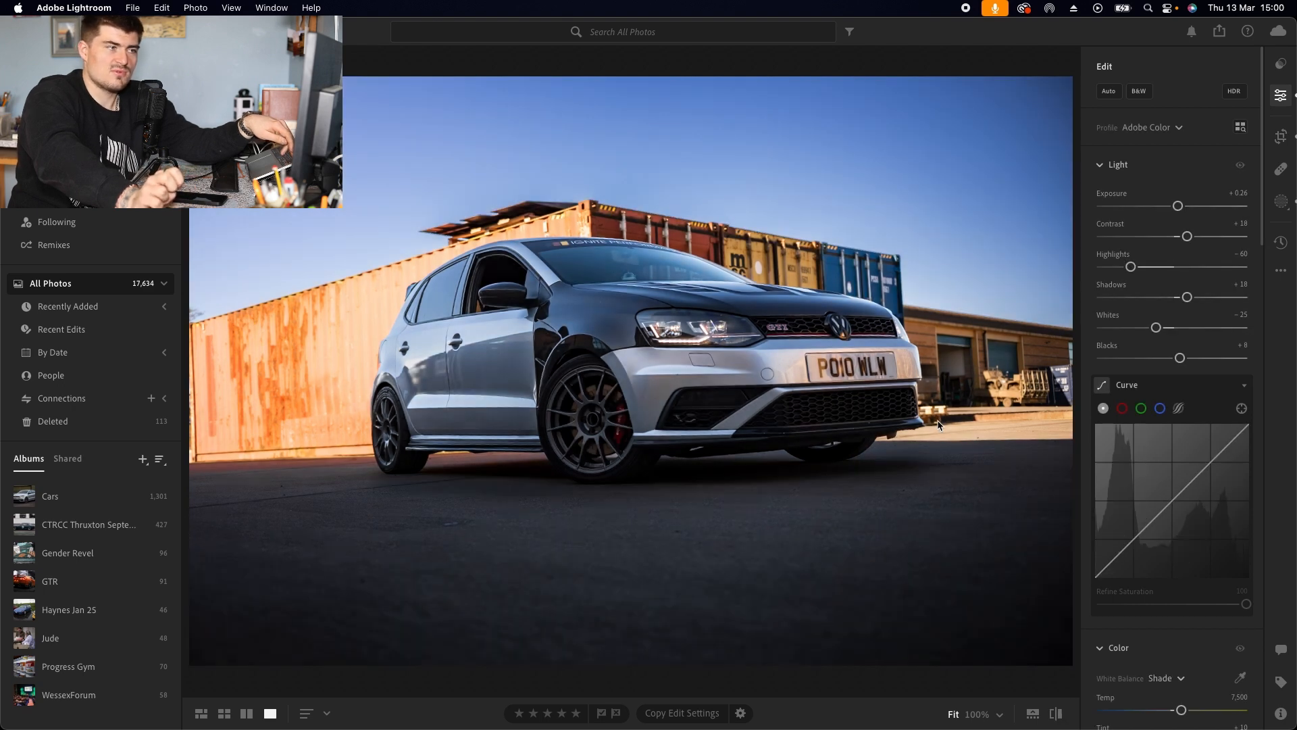
pyautogui.press('\\')
pyautogui.press('\\')
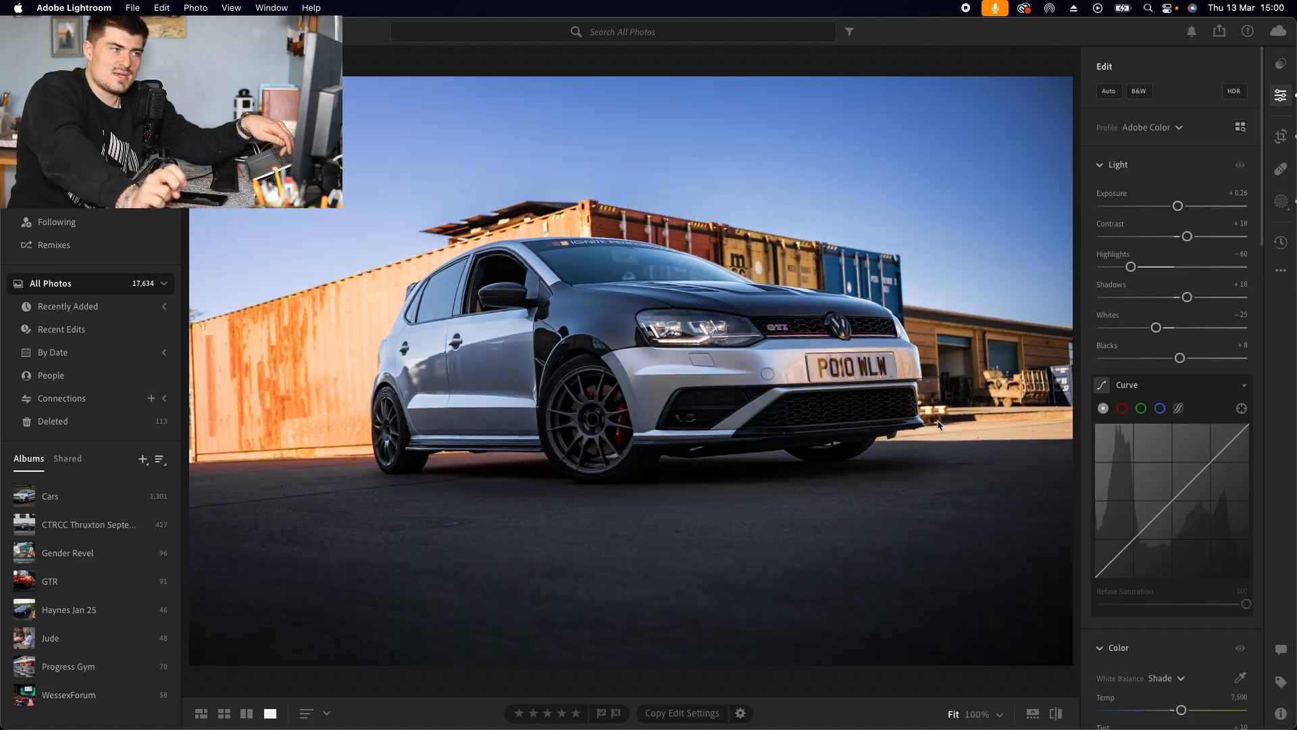
pyautogui.press('\\')
pyautogui.press('\\')
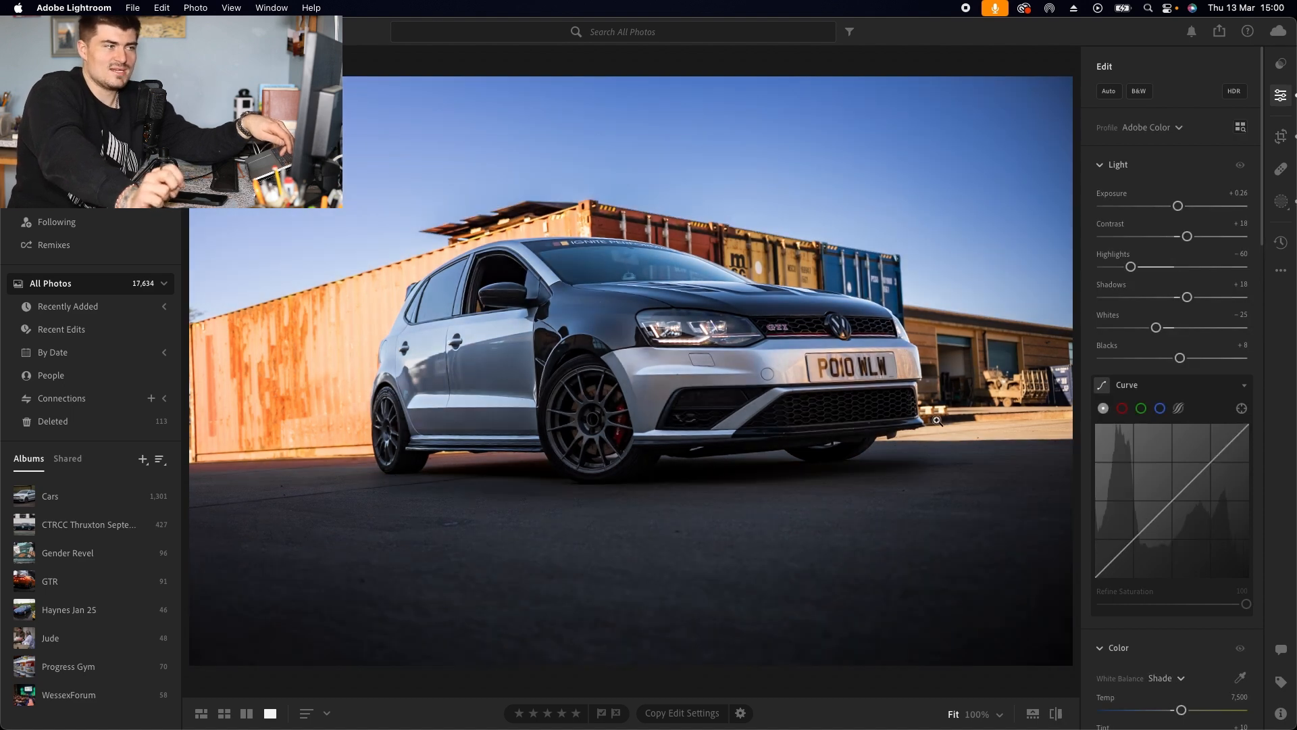
pyautogui.press('\\')
pyautogui.press('\\')
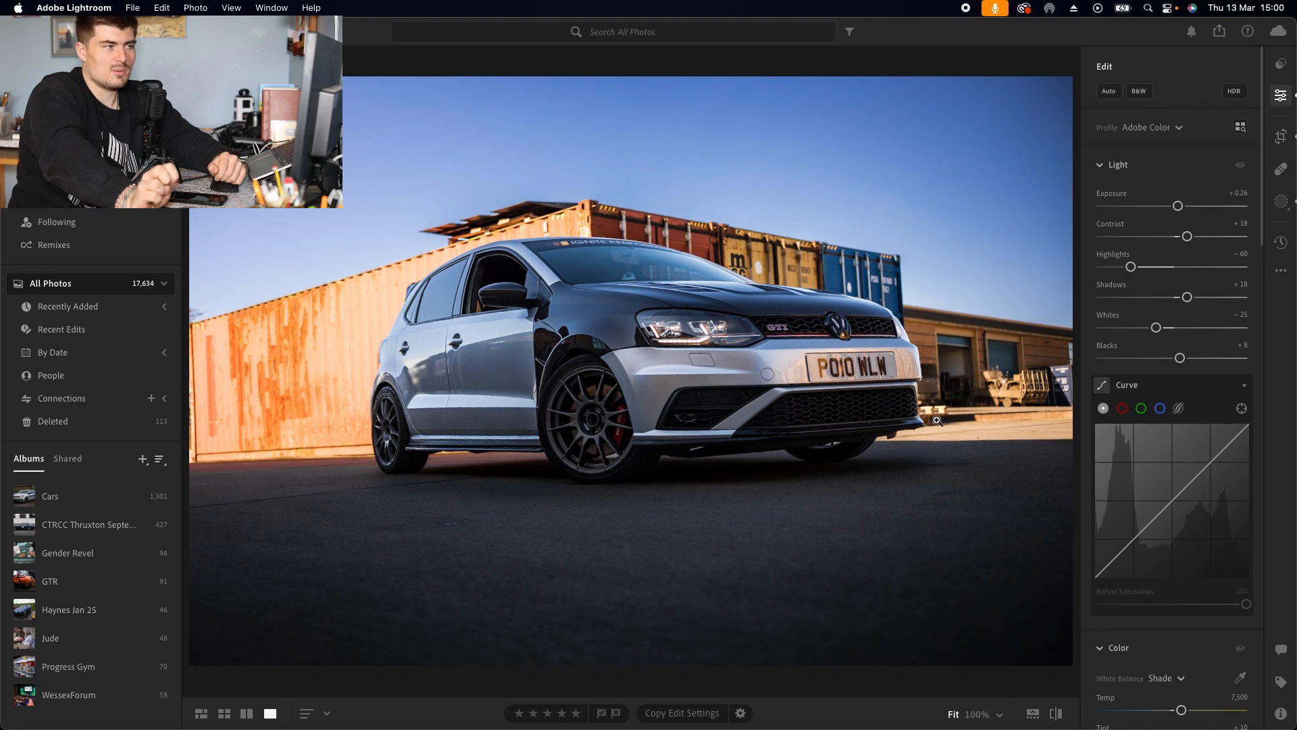